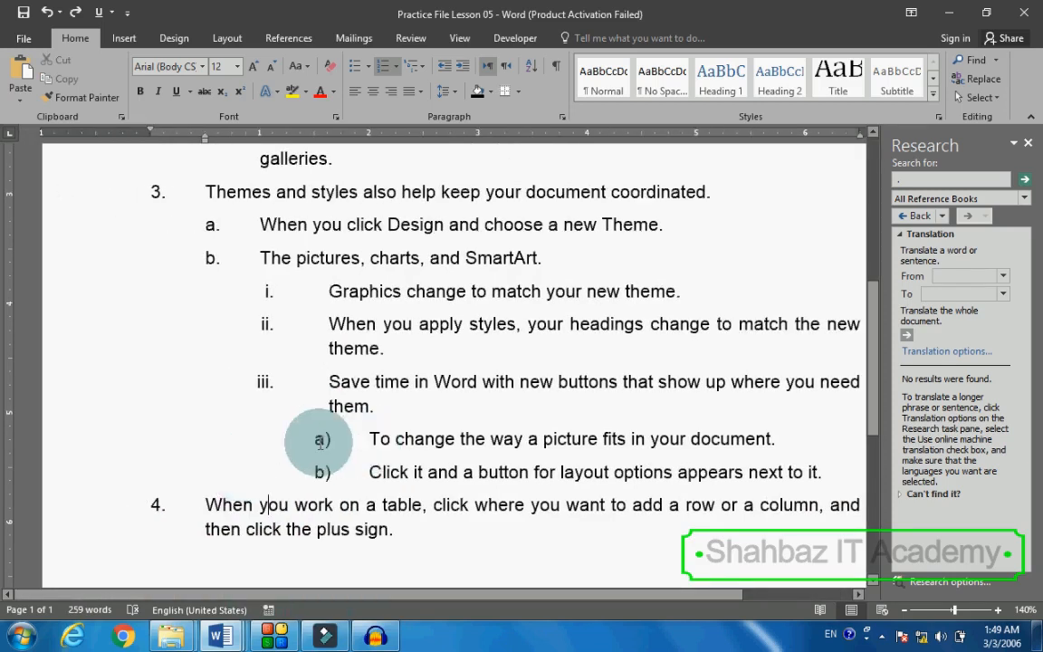
- Examine the finished multilevel numbering in Practice File Lesson 05, from the main items through the a., i. and a) sub-levels
click(315, 441)
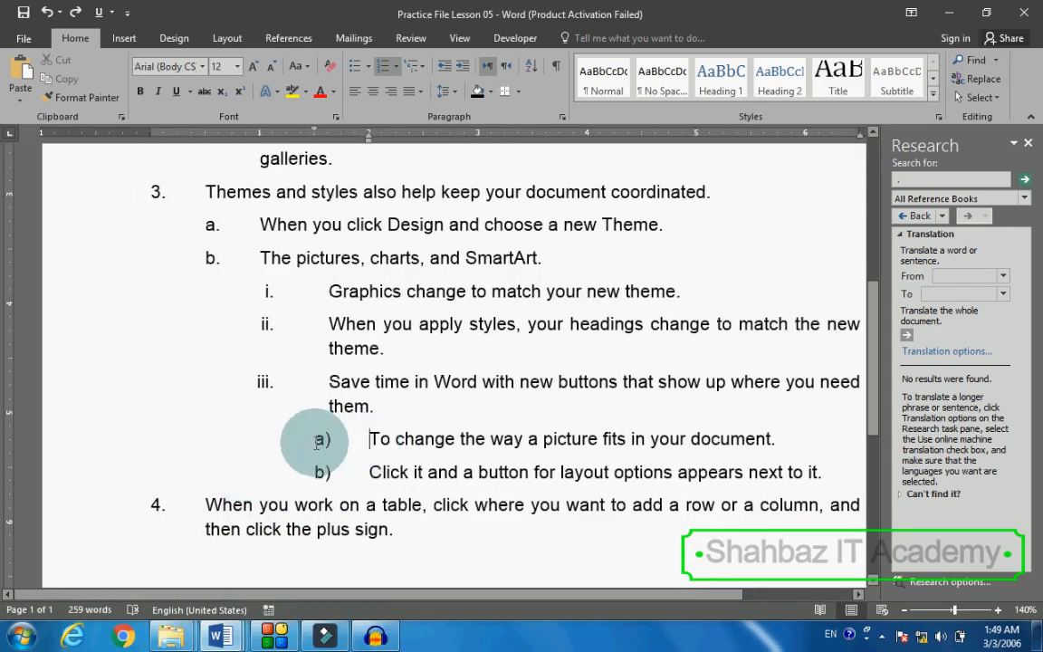
click(317, 469)
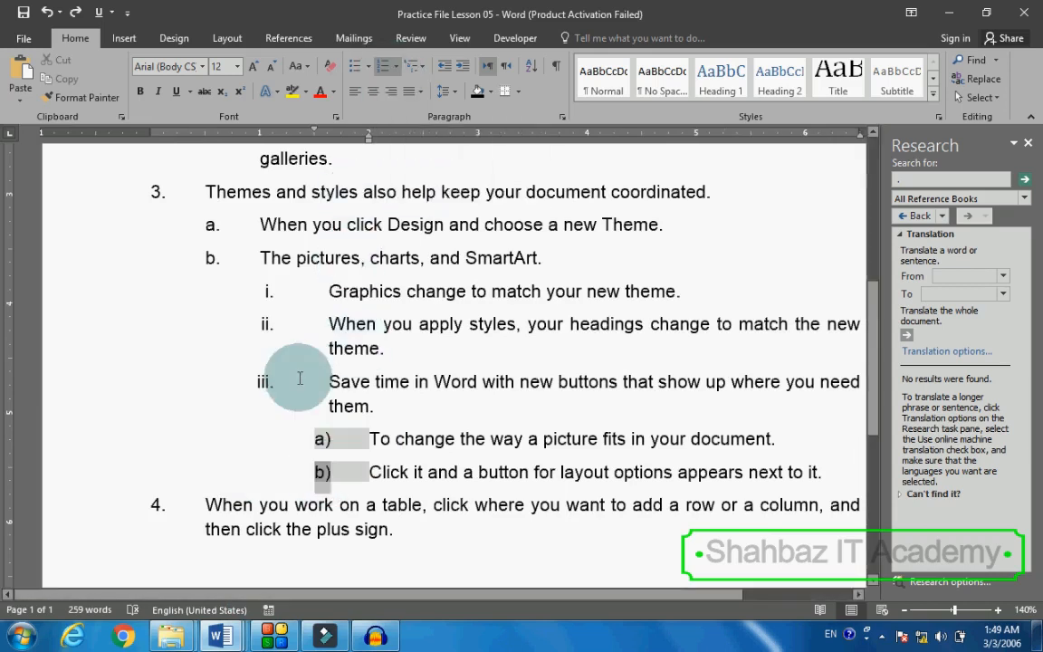
scroll(300, 379, up, 2)
scroll(300, 378, up, 3)
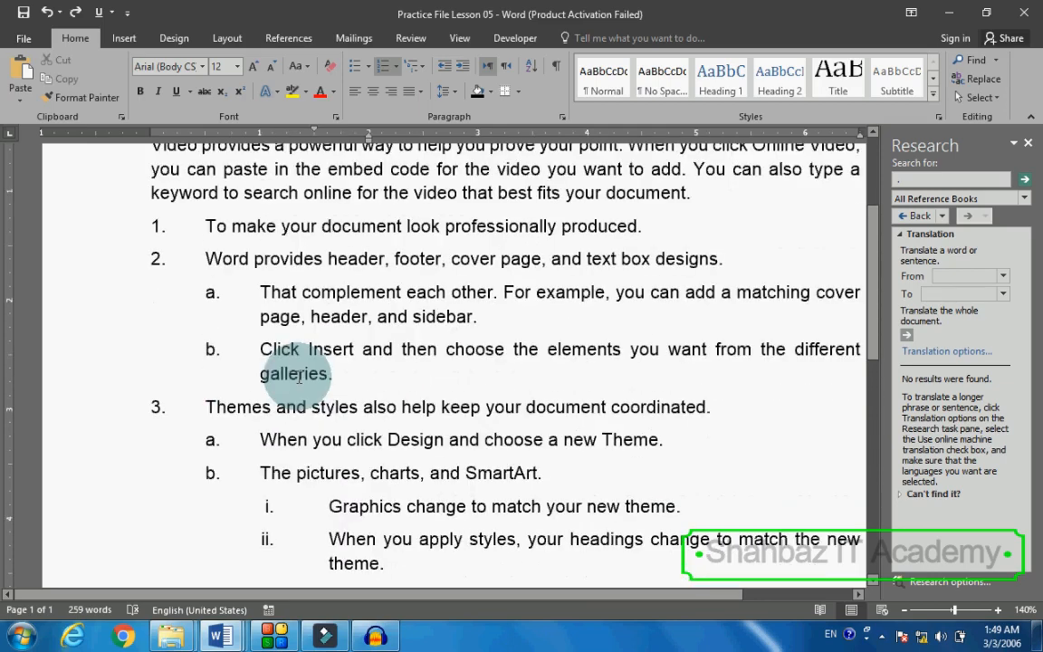
scroll(298, 378, down, 2)
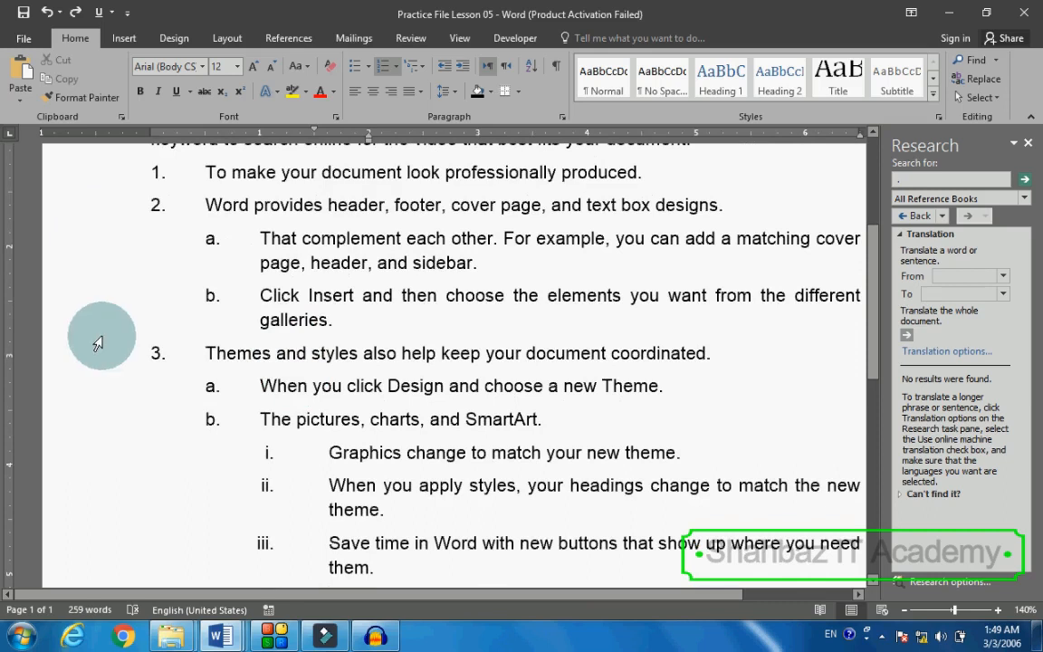
scroll(98, 344, down, 1)
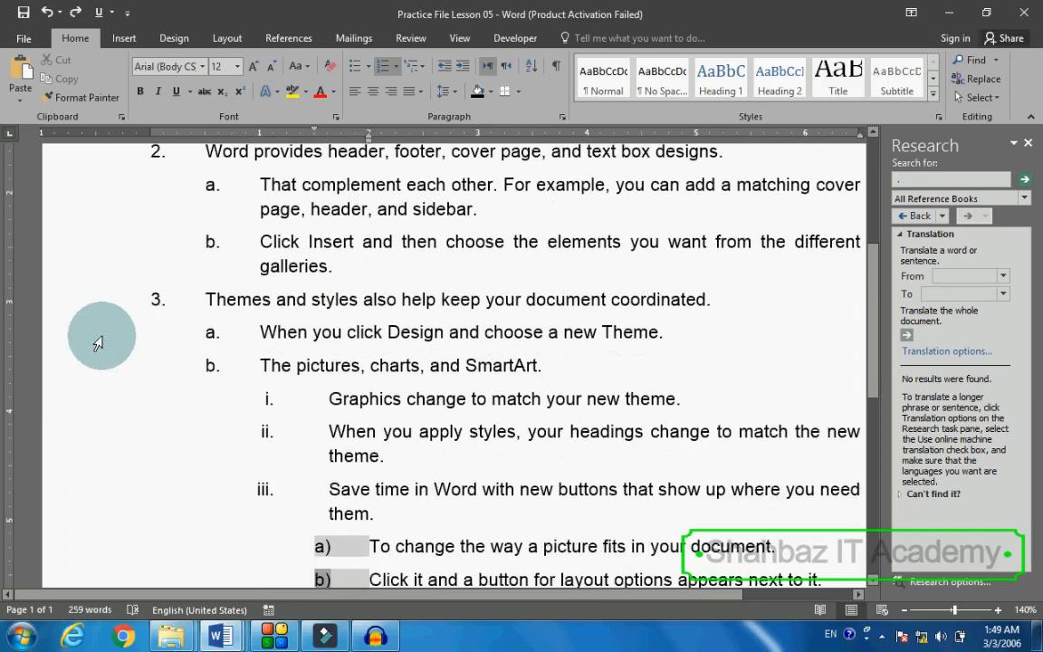
scroll(127, 344, up, 2)
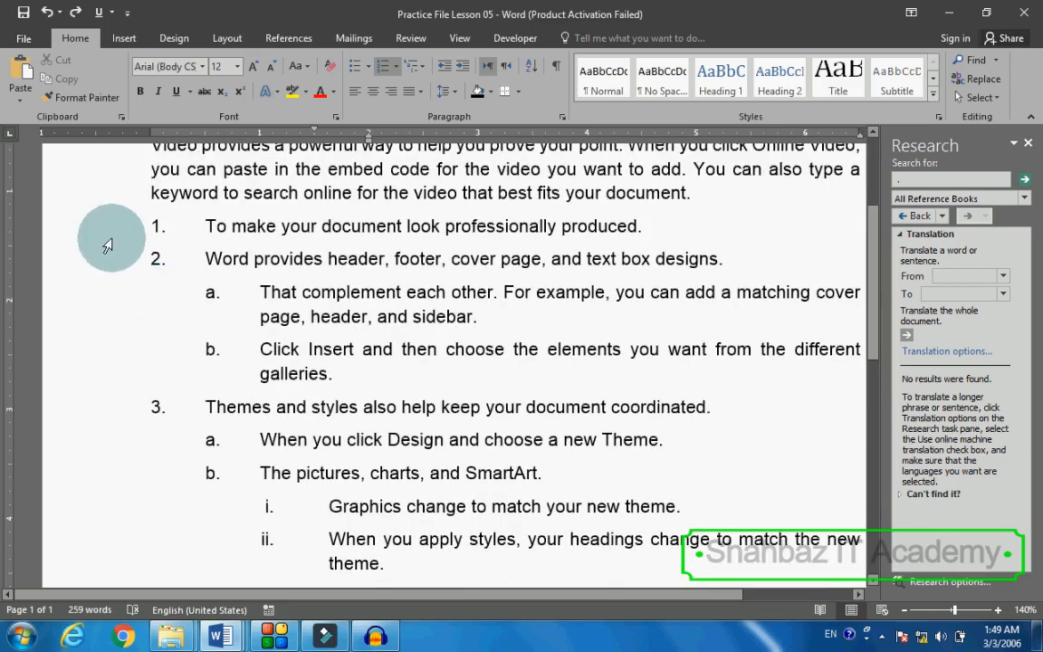
scroll(110, 260, up, 2)
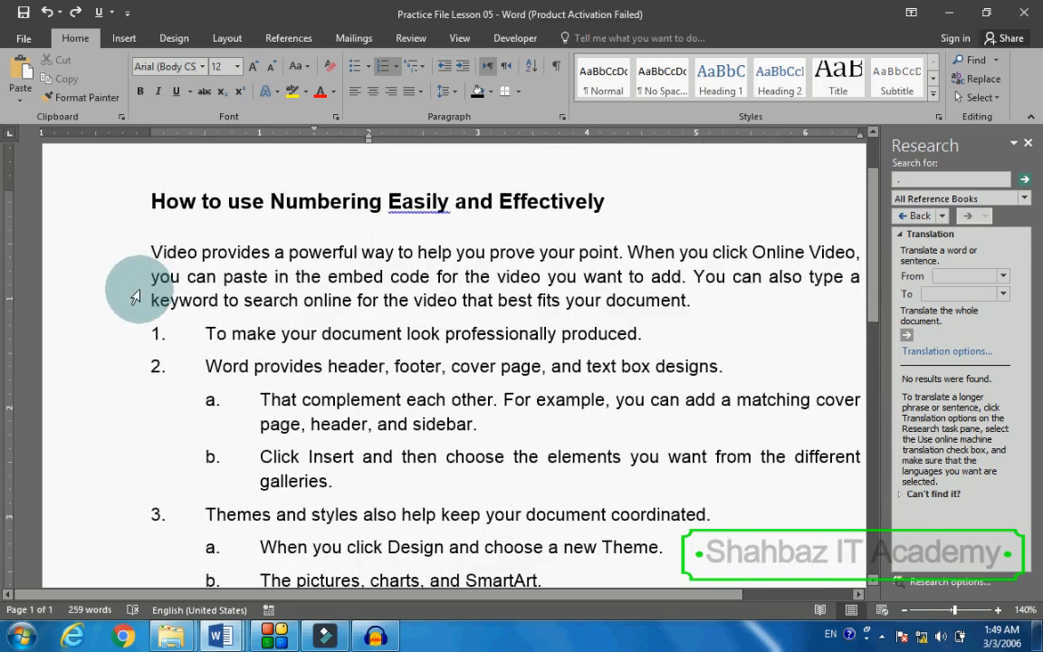
scroll(135, 322, down, 2)
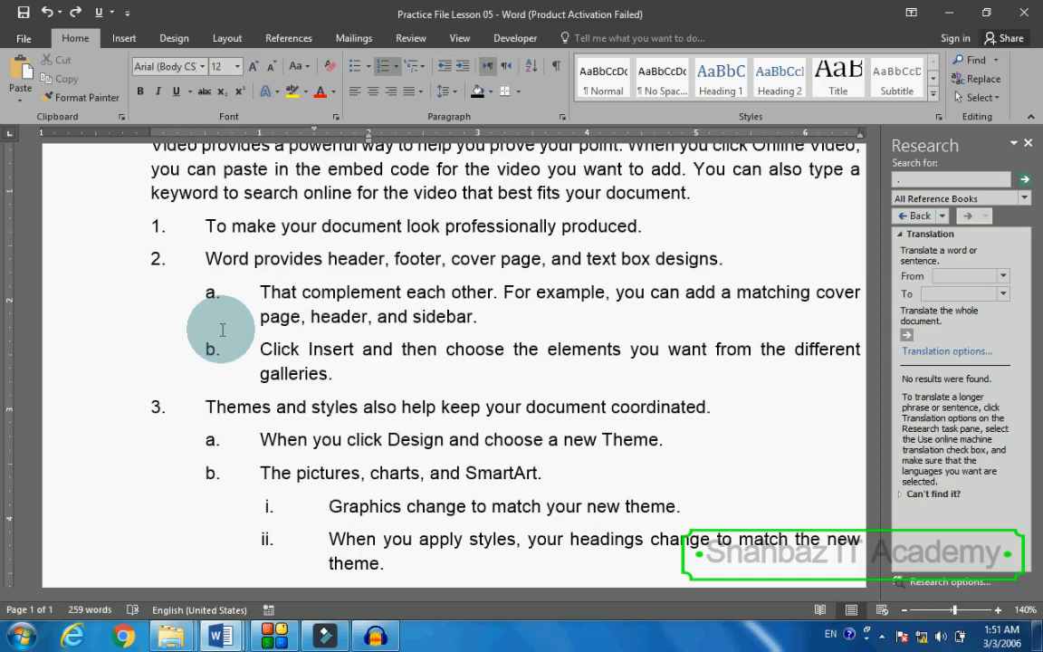
key(ctrl+Home)
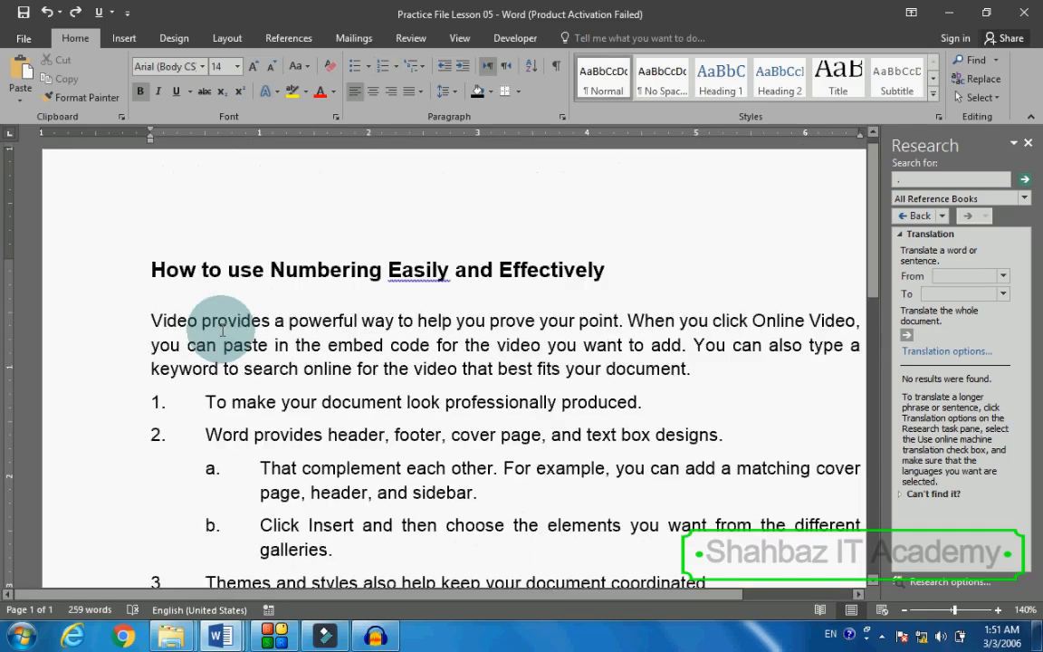
scroll(222, 331, down, 5)
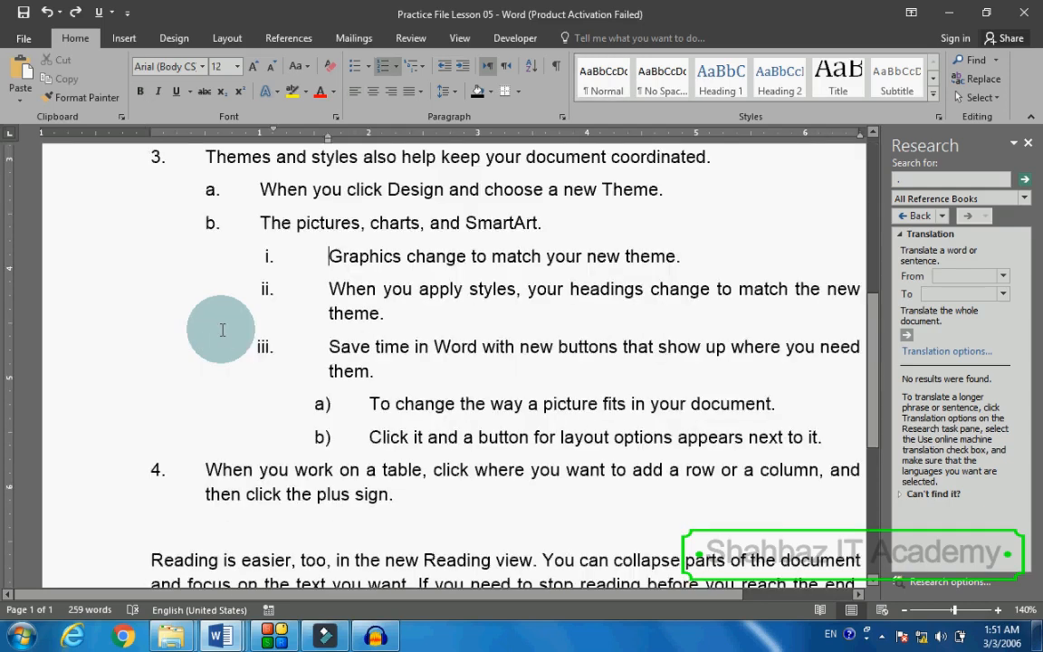
scroll(221, 328, up, 5)
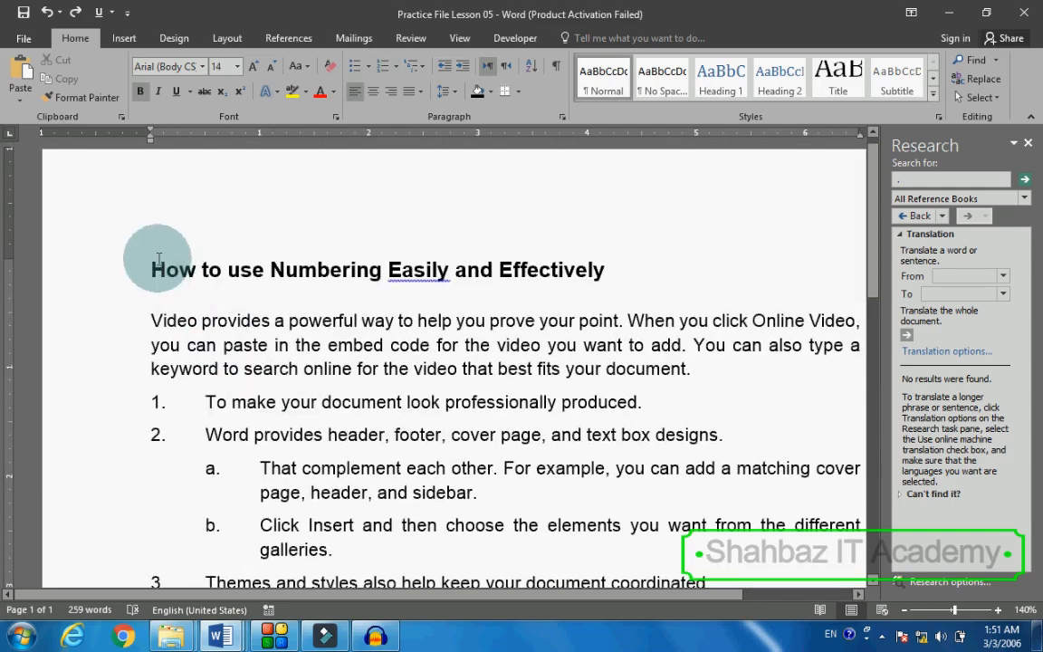
scroll(145, 314, down, 3)
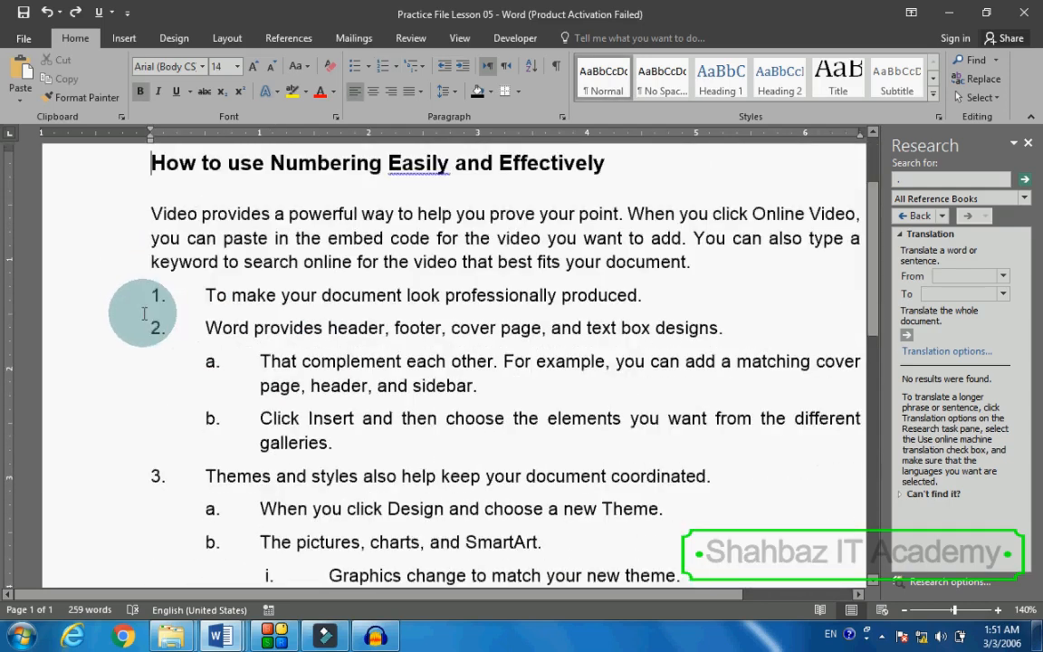
click(105, 341)
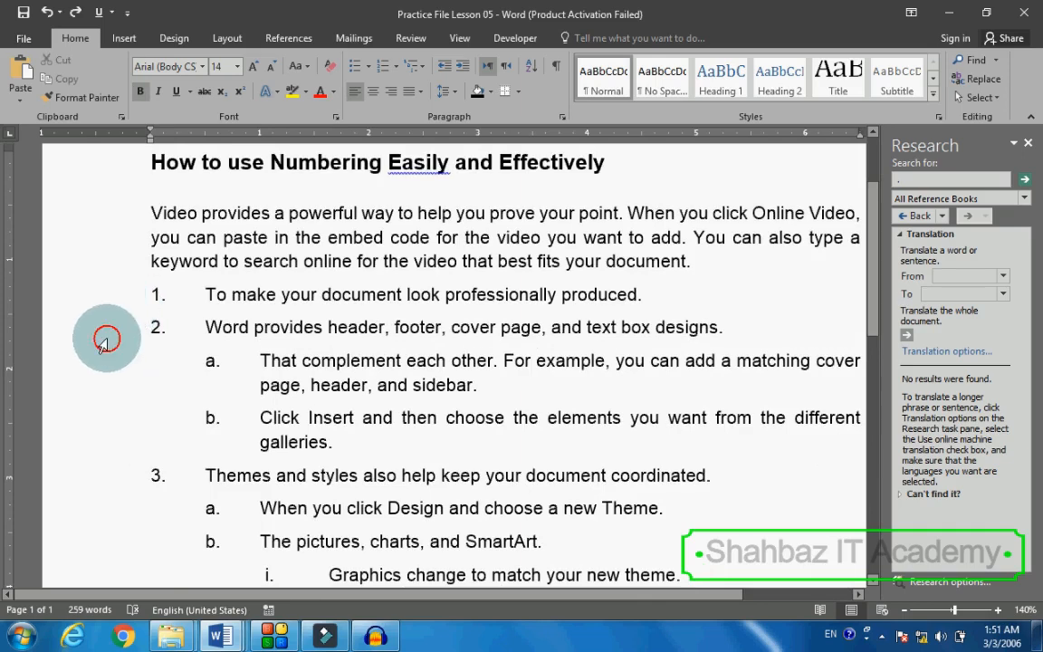
drag(107, 338, 104, 365)
scroll(100, 375, down, 3)
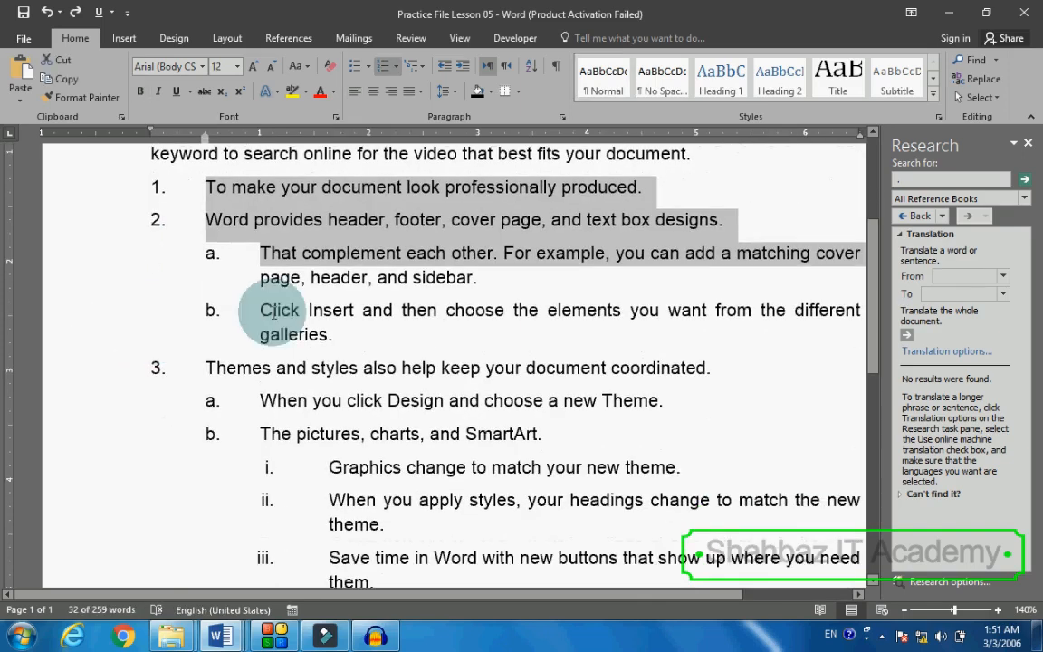
click(315, 258)
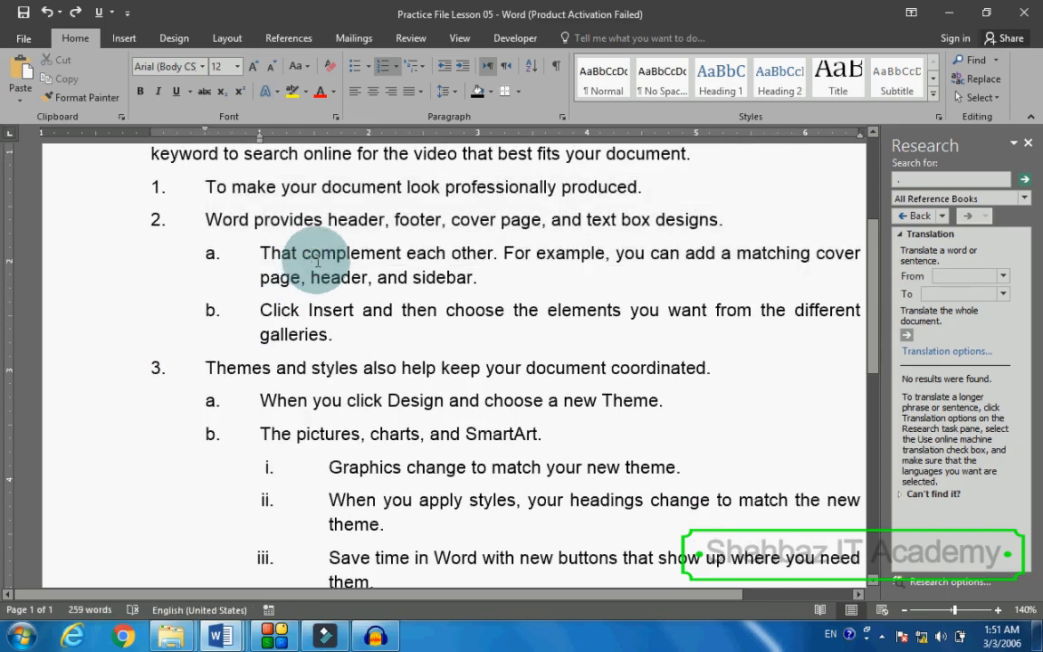
scroll(324, 268, down, 5)
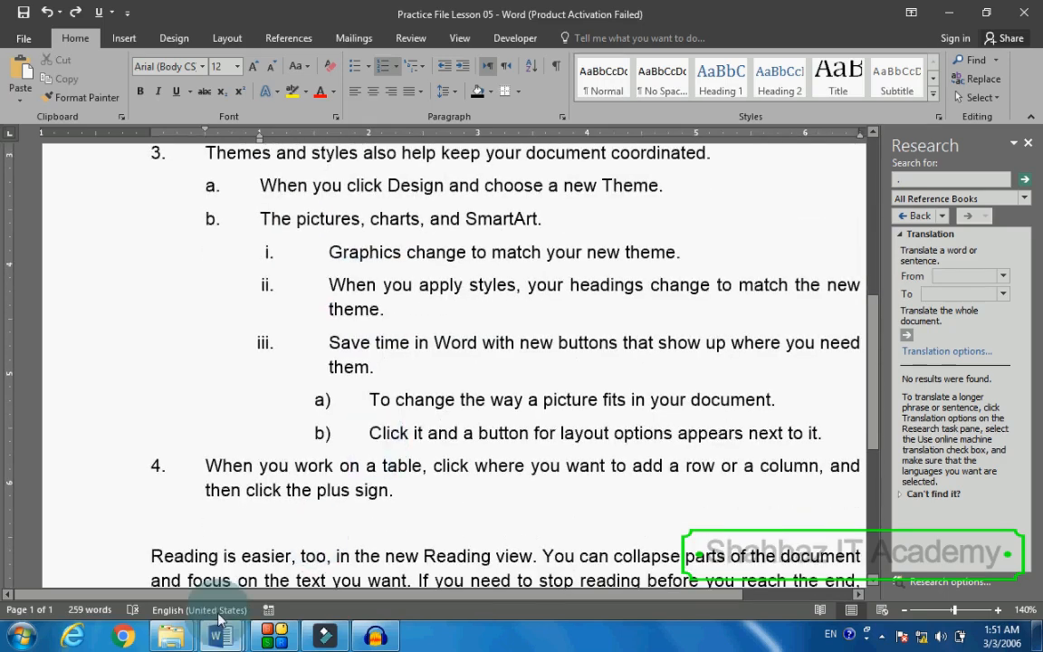
- Switch to the Document3 document, which holds the same text without numbering
mouse_move(229, 642)
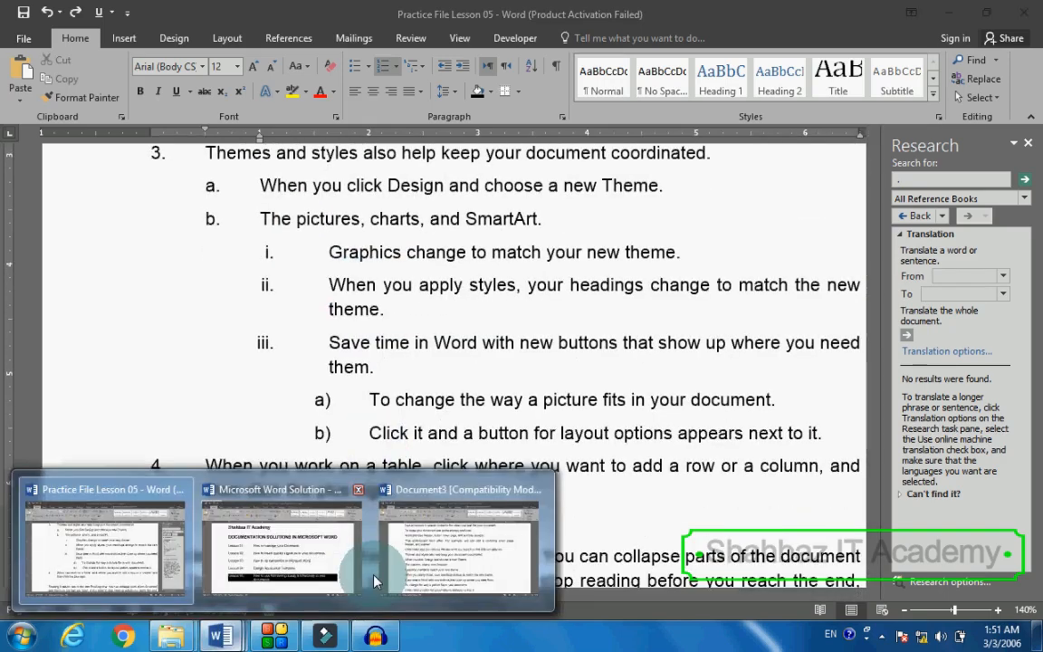
click(408, 508)
scroll(290, 297, up, 1)
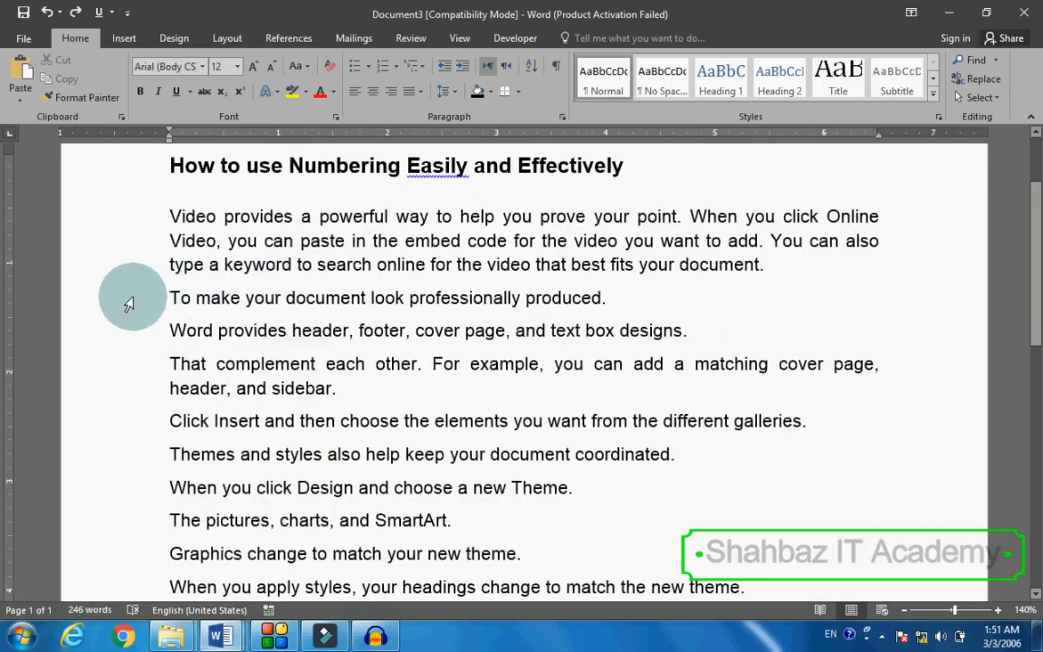
drag(129, 304, 121, 342)
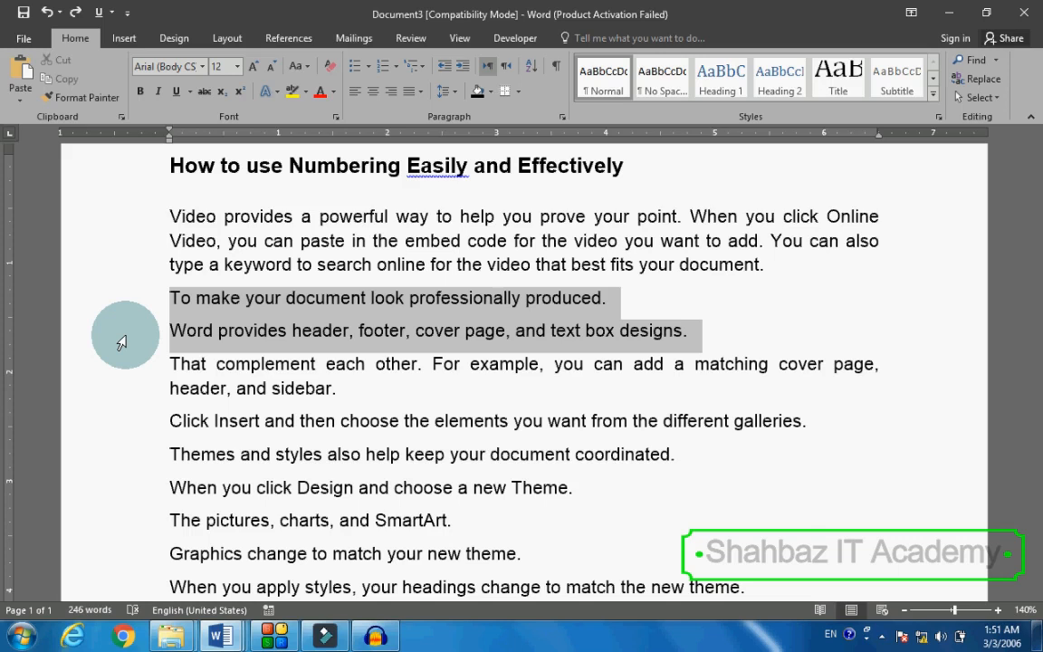
drag(125, 335, 122, 335)
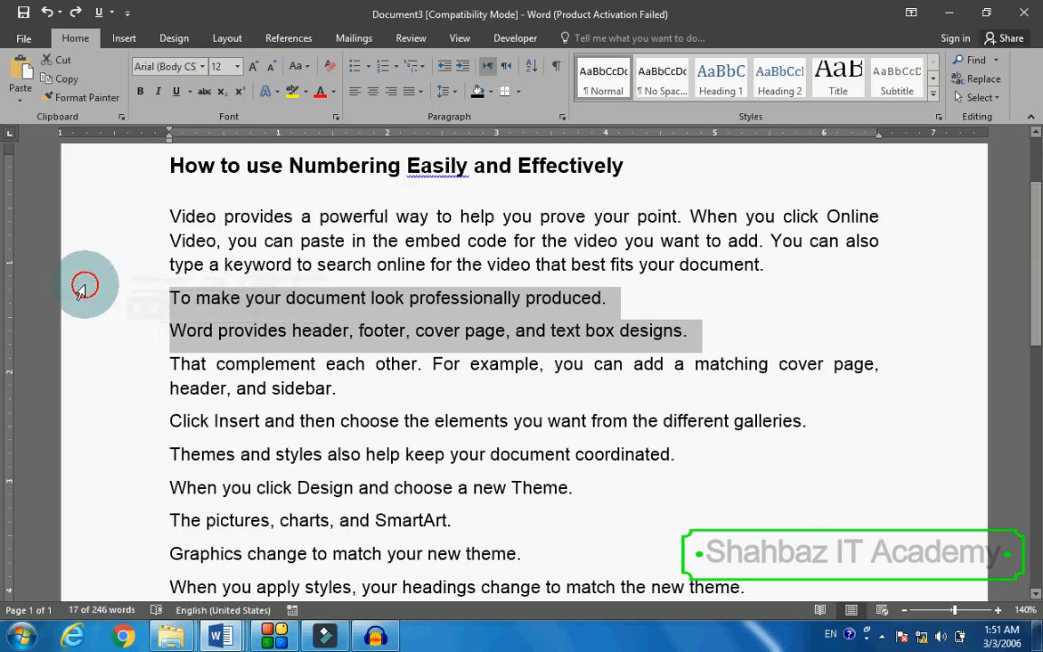
click(85, 283)
click(256, 382)
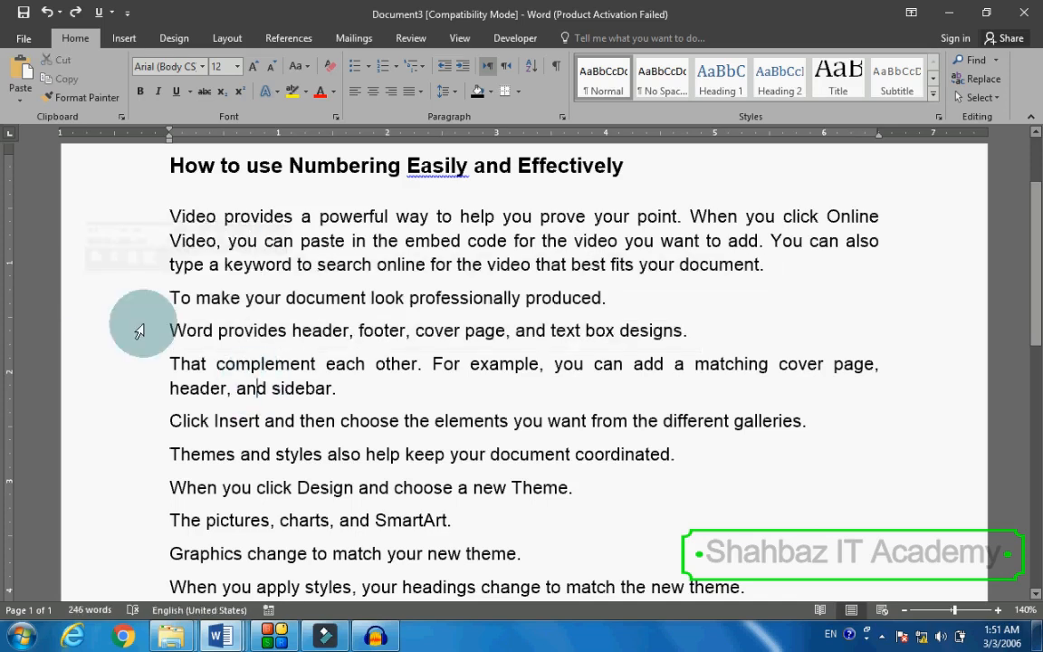
- Apply the 1. 2. 3. number format to all paragraphs from "To make your document look" through "When you work on a table"
click(98, 299)
drag(99, 327, 96, 333)
scroll(95, 333, down, 4)
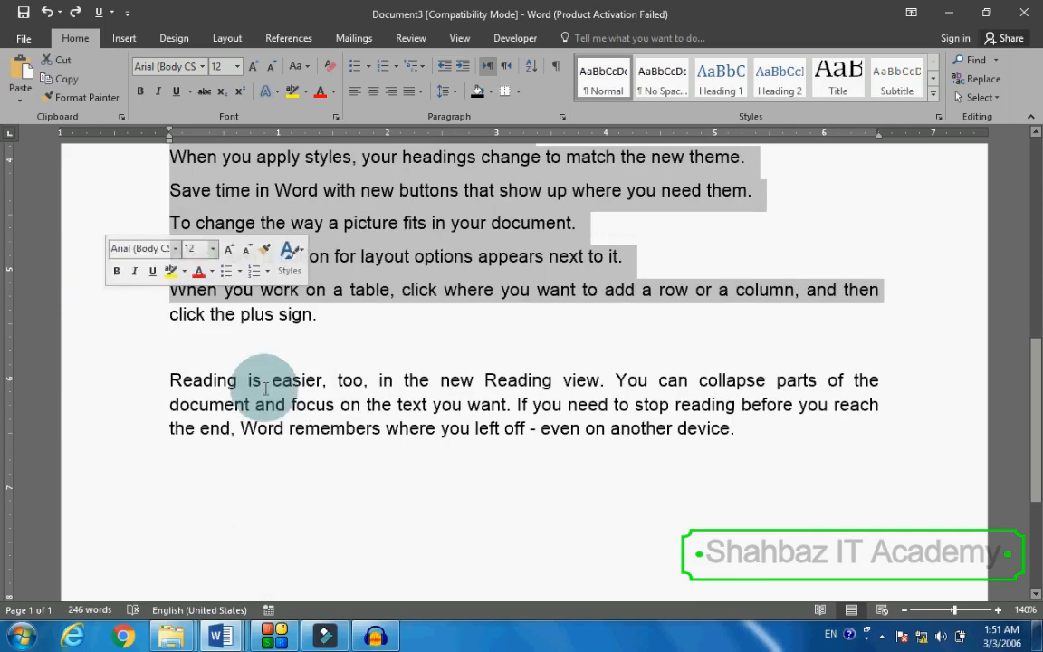
scroll(268, 380, up, 1)
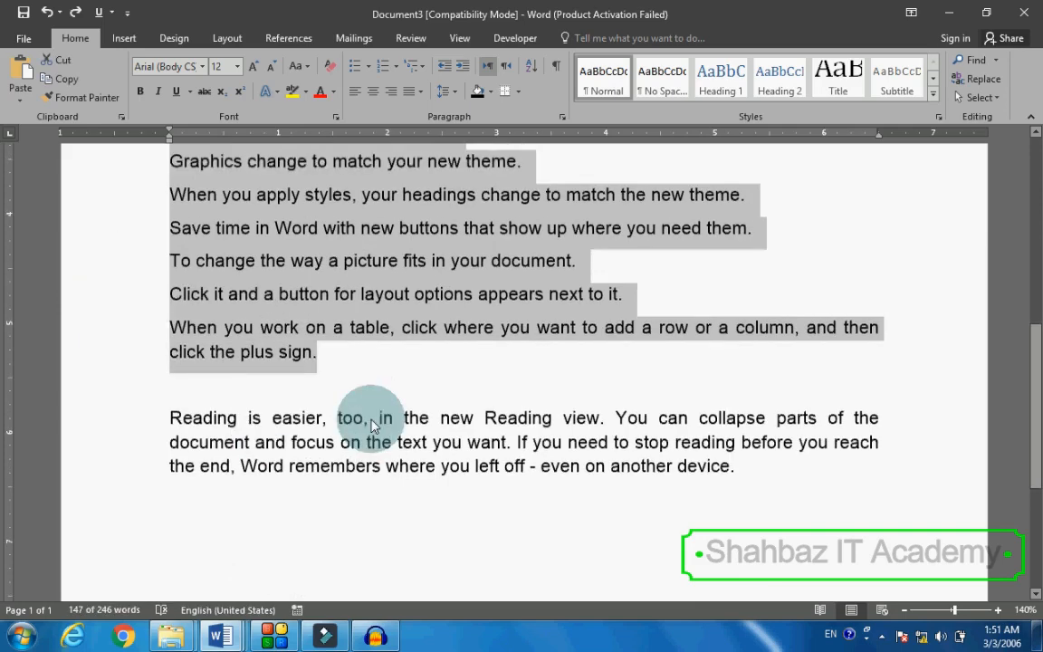
scroll(374, 427, up, 2)
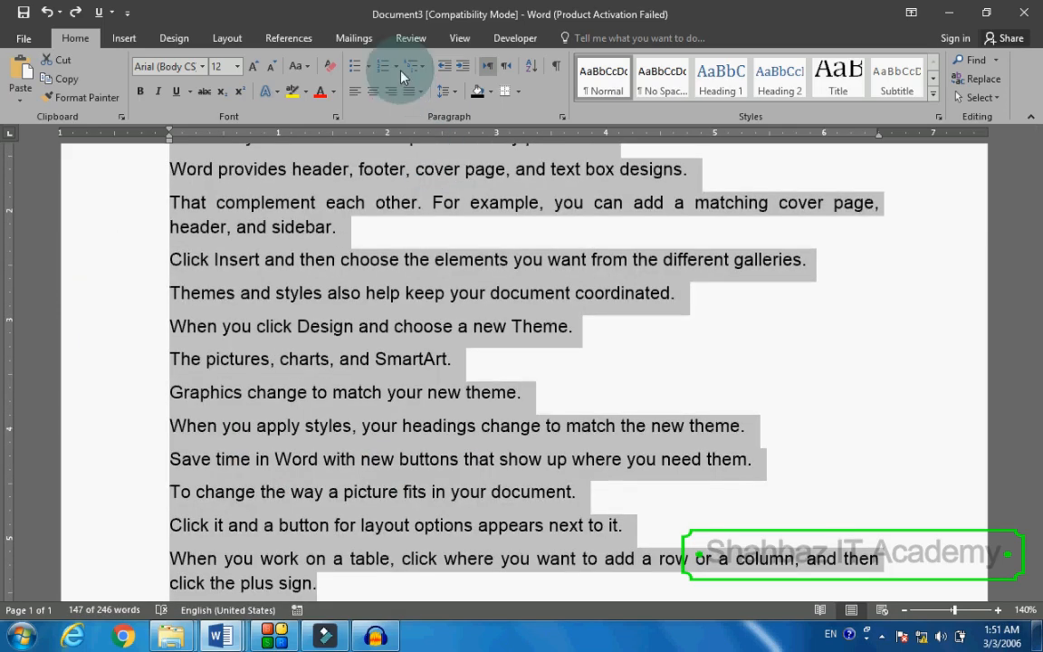
click(400, 68)
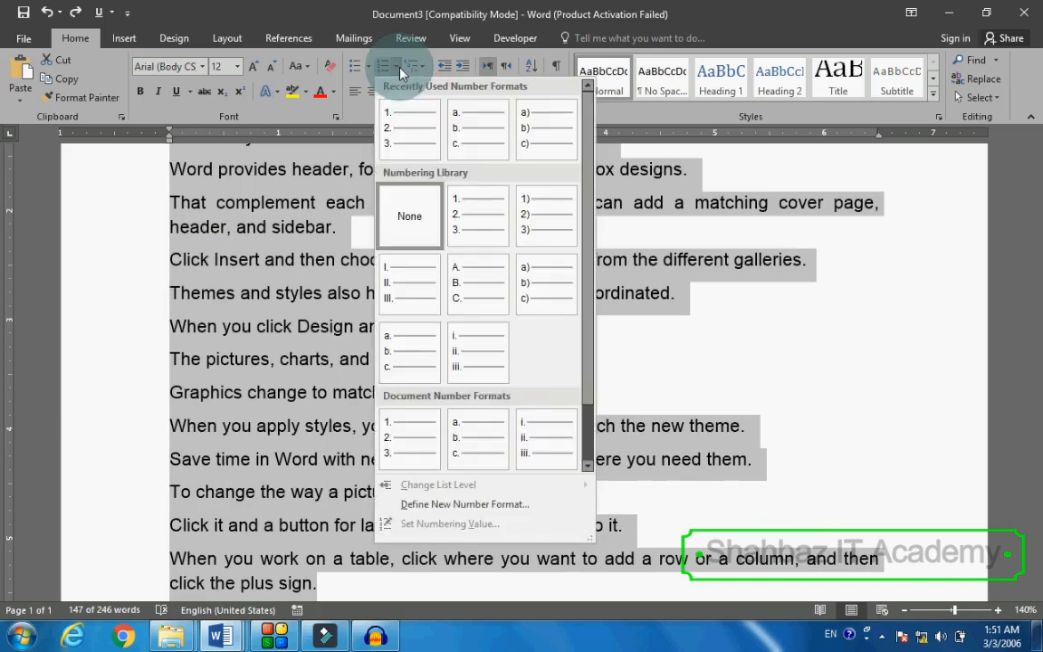
click(406, 128)
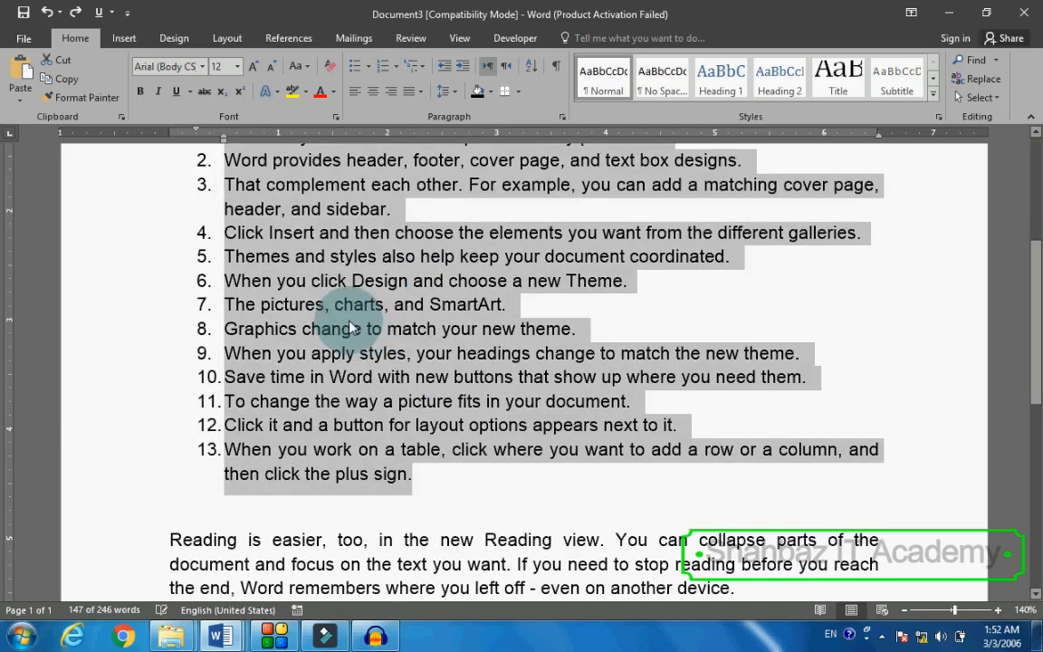
scroll(352, 328, up, 3)
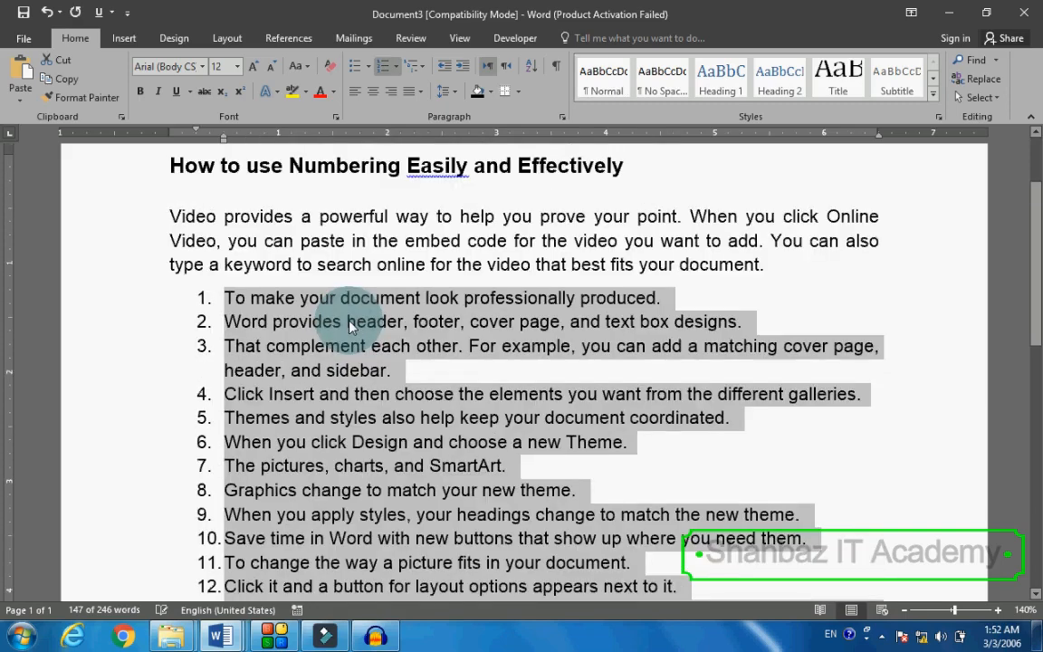
scroll(351, 328, down, 1)
- Demote list items 3 and 4, "That complement each other" and "Click Insert", to the a., b. sub-level under item 2
click(327, 316)
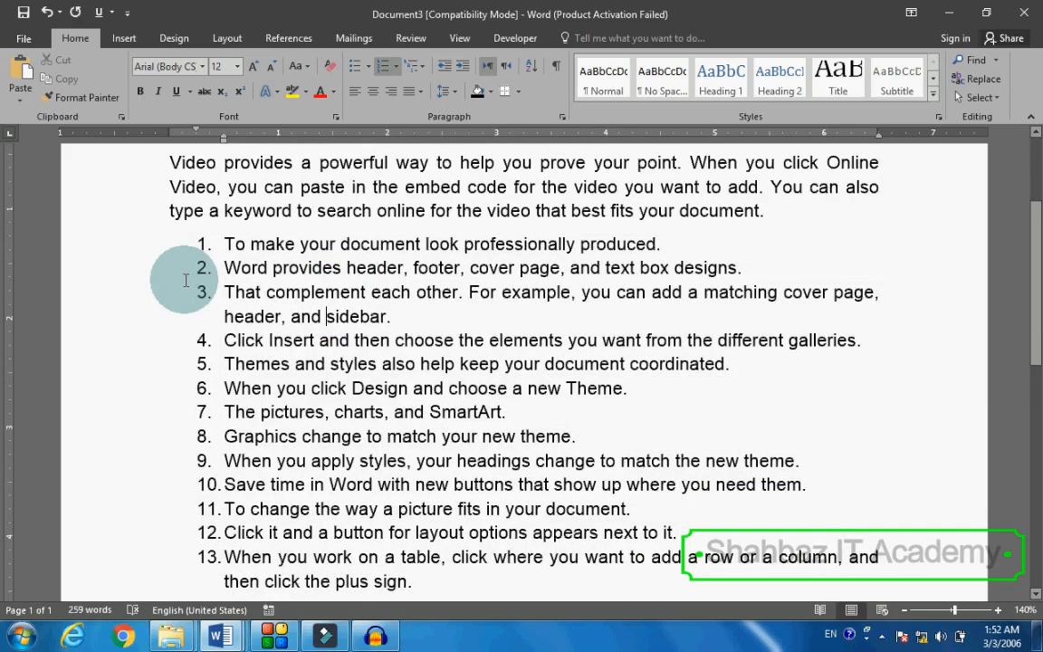
drag(140, 298, 138, 345)
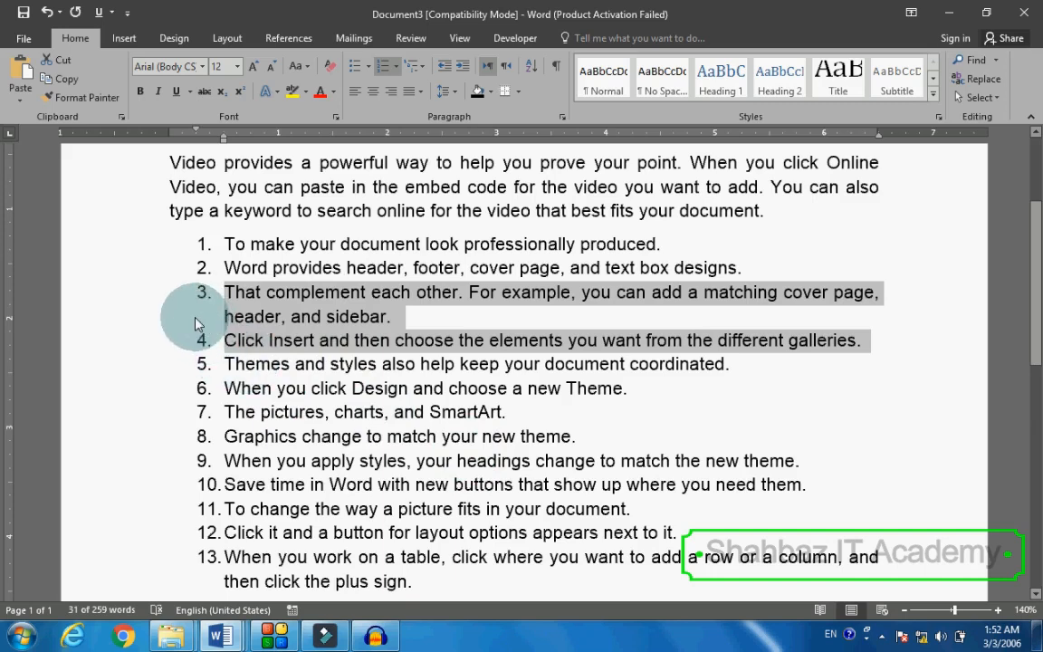
drag(144, 292, 139, 340)
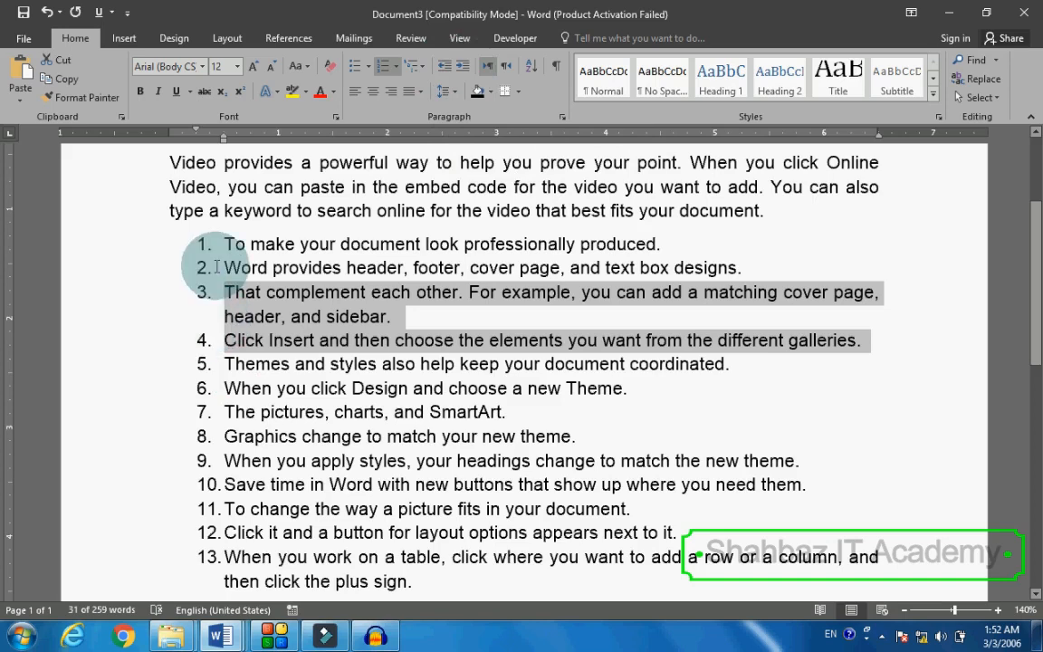
click(461, 78)
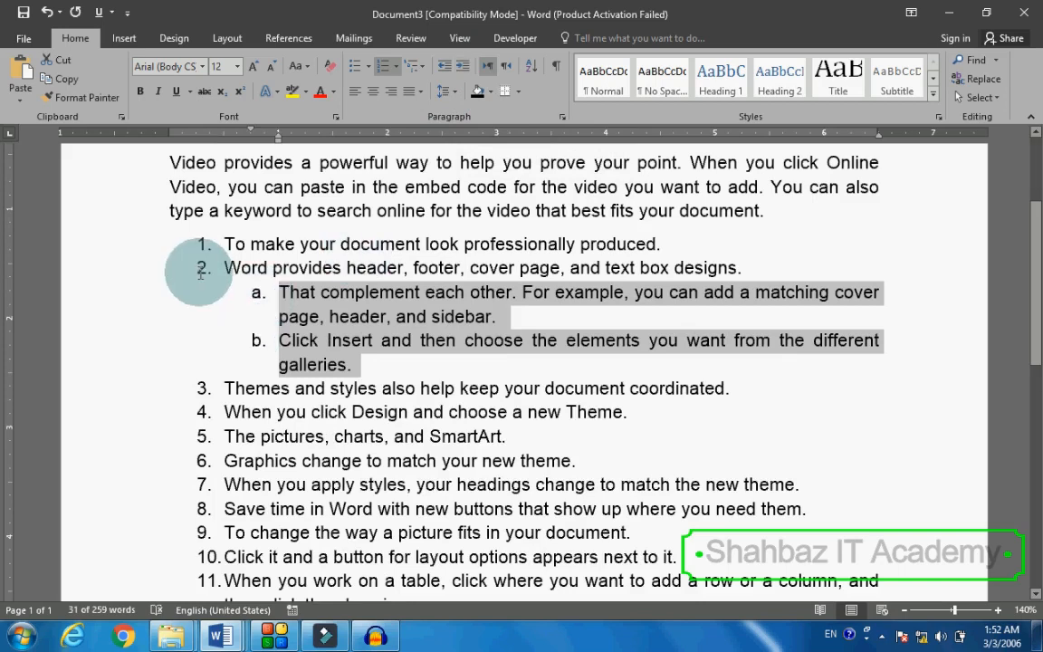
- Demote the three items from "When you click Design" through "Graphics change" to the a., b., c. sub-level under item 3
scroll(207, 288, down, 2)
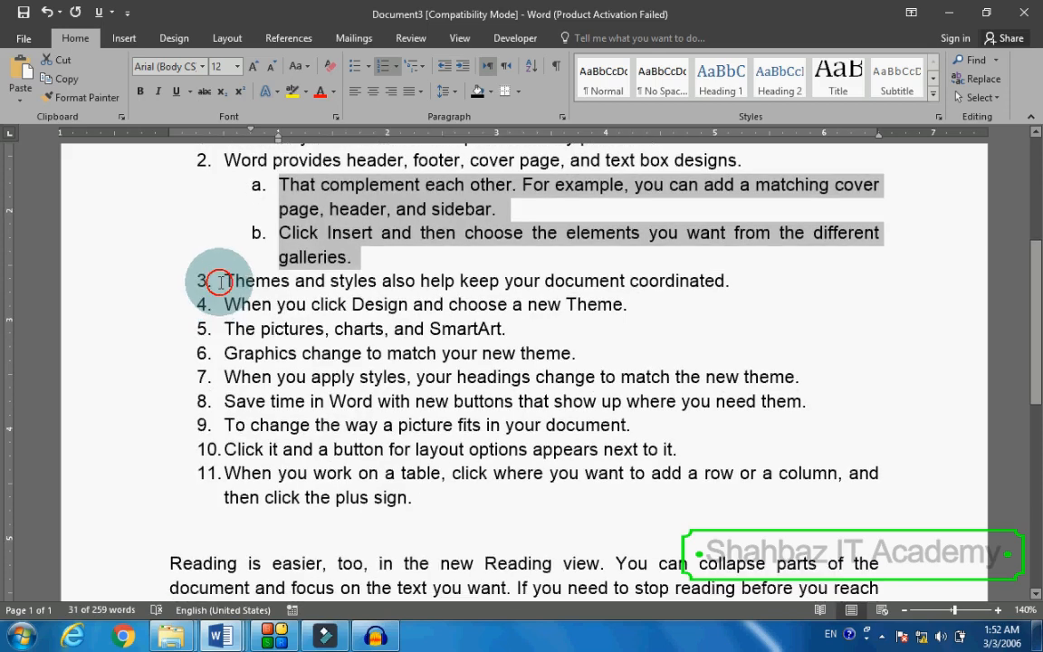
click(218, 281)
drag(154, 303, 139, 350)
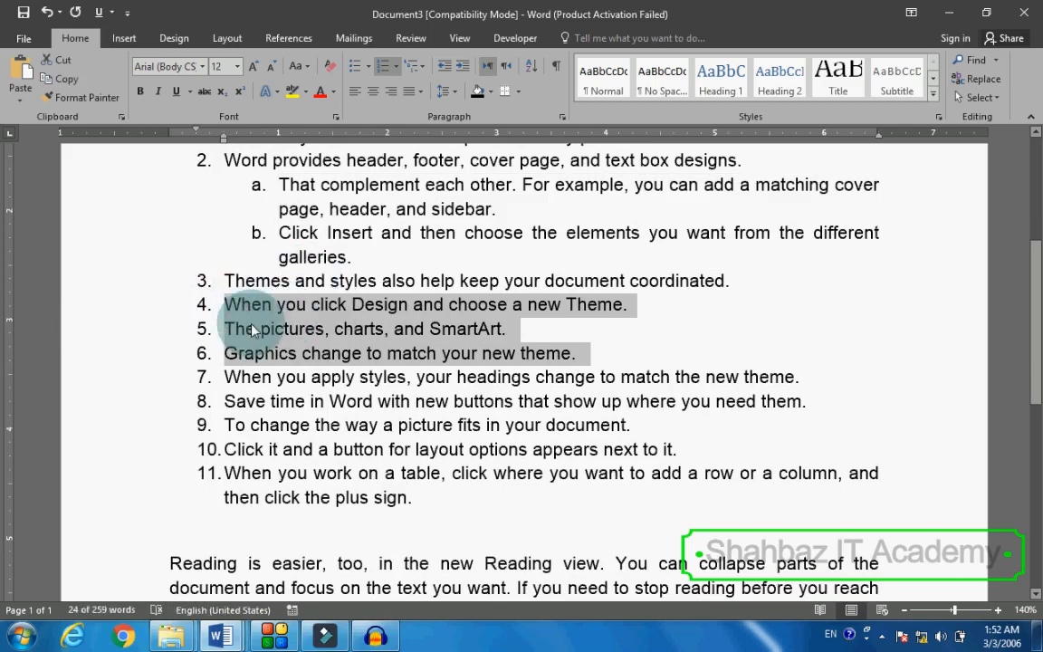
click(462, 69)
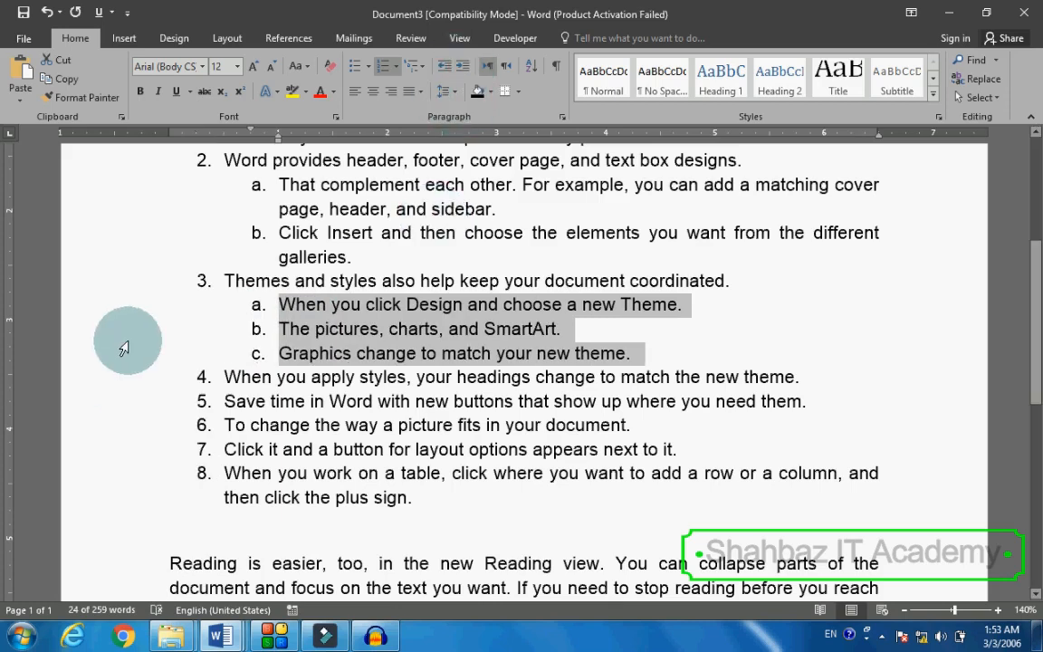
scroll(116, 323, down, 2)
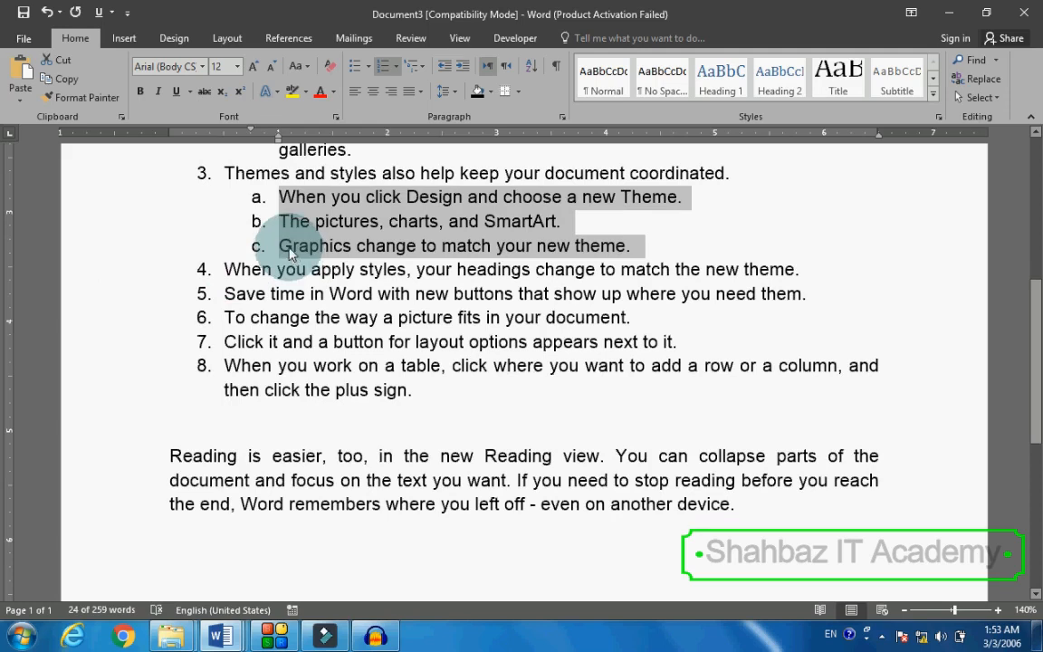
- Demote "When you apply styles" and "Save time in Word" two levels, to i. and ii. under item c, "Graphics change"
click(159, 277)
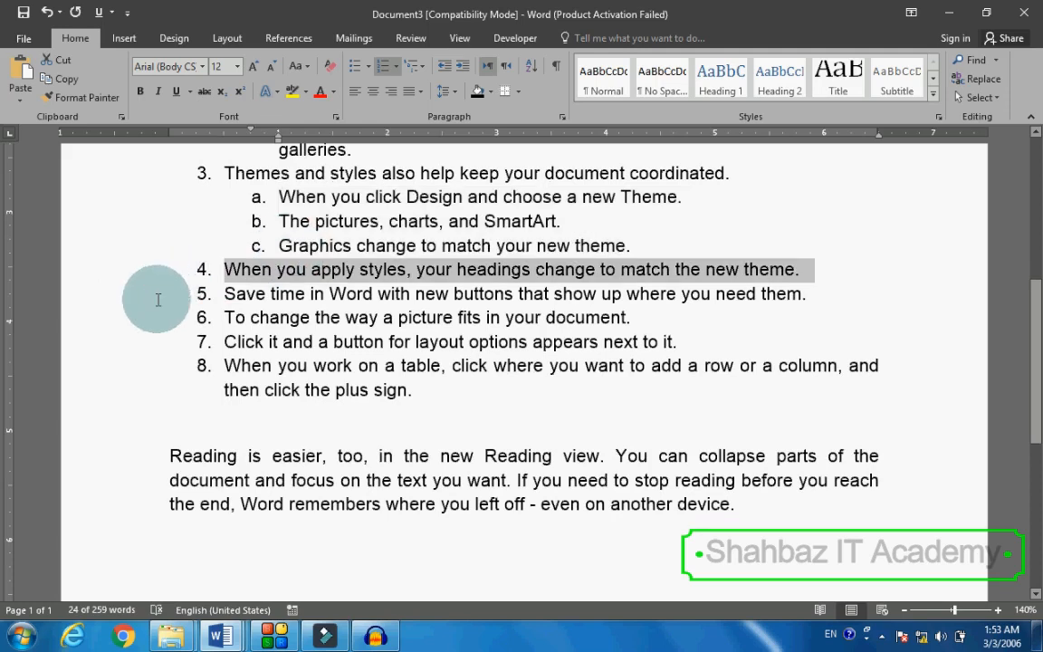
shift+click(156, 308)
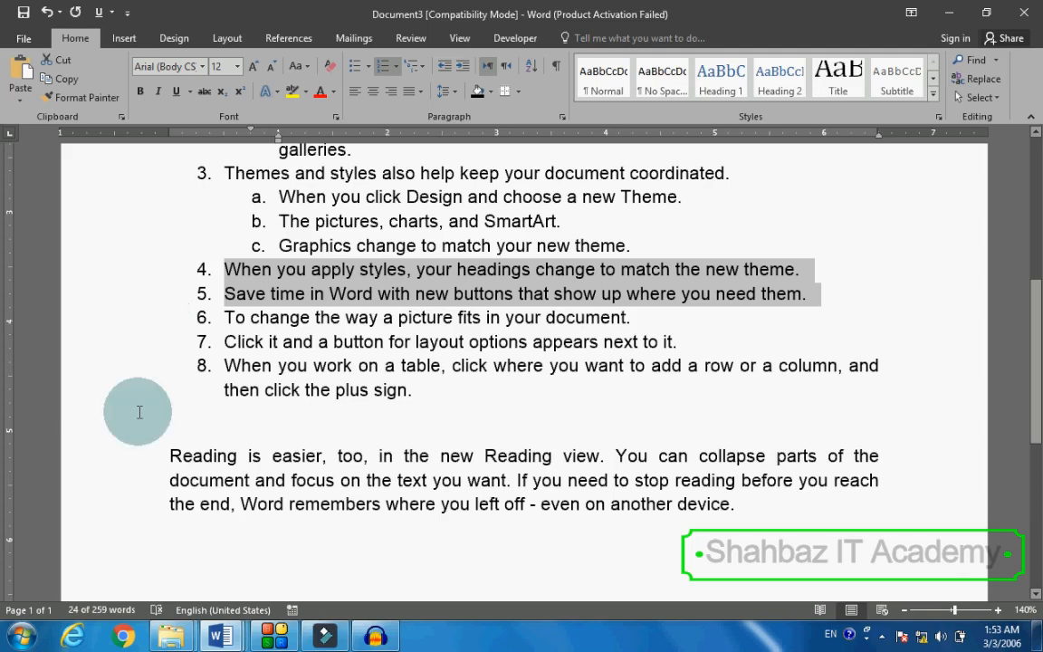
click(462, 71)
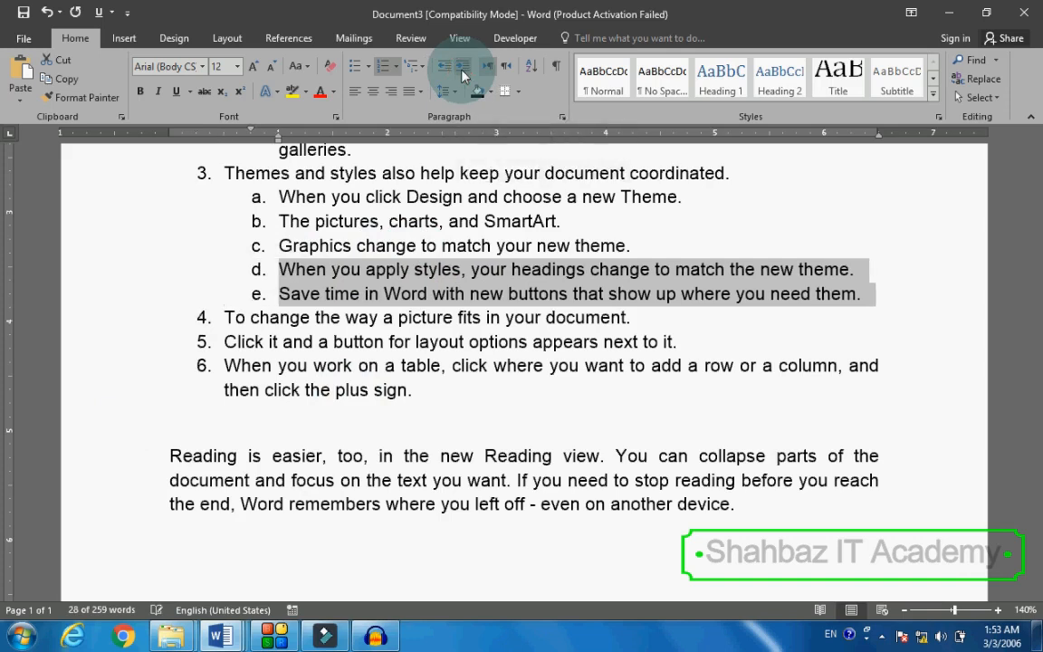
click(462, 71)
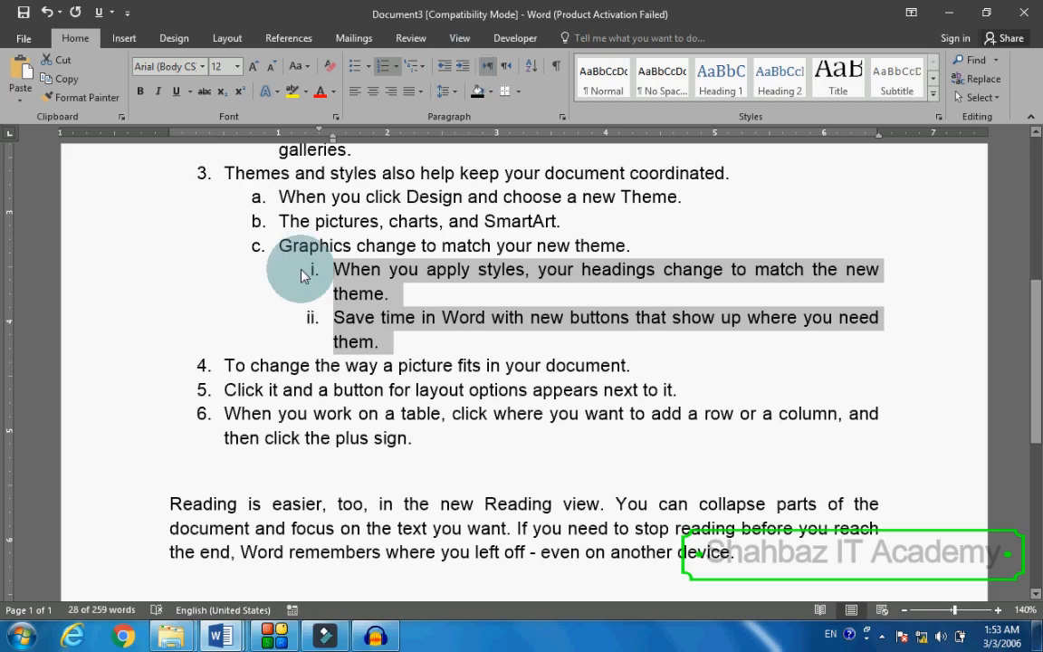
- Promote "Save time in Word with new buttons" one level, back to the a., b., c. sub-level under item 3
click(355, 326)
click(378, 333)
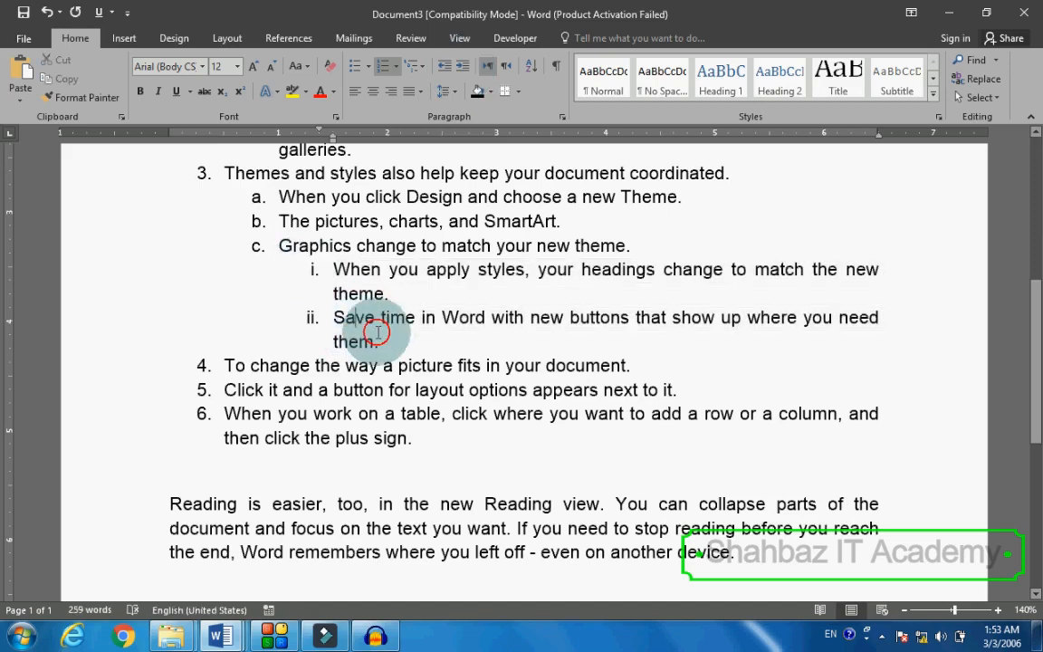
triple_click(394, 341)
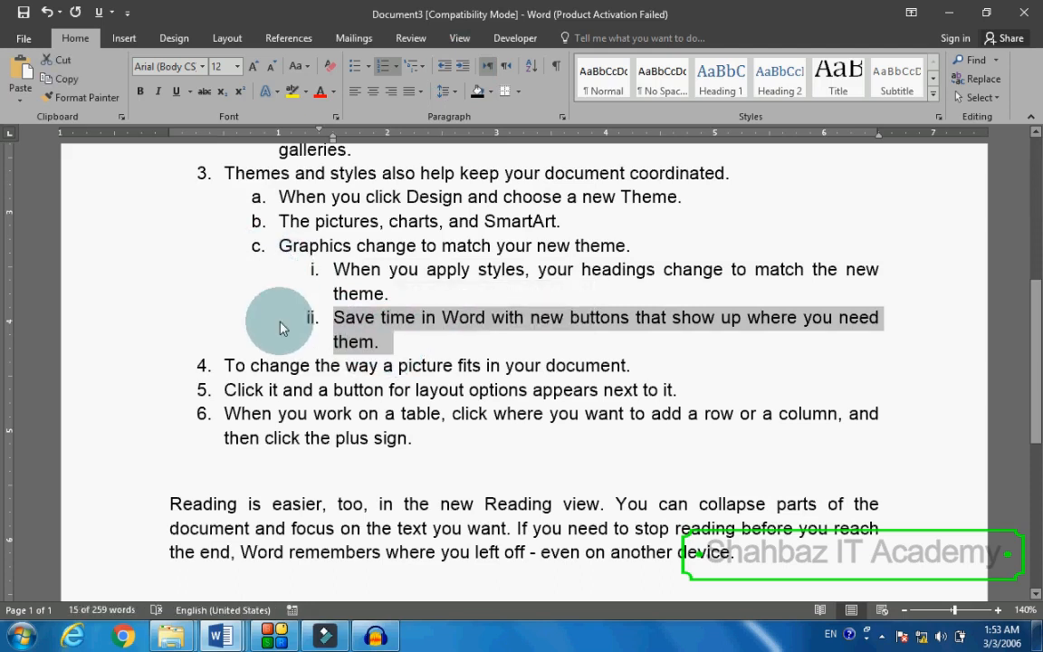
click(444, 79)
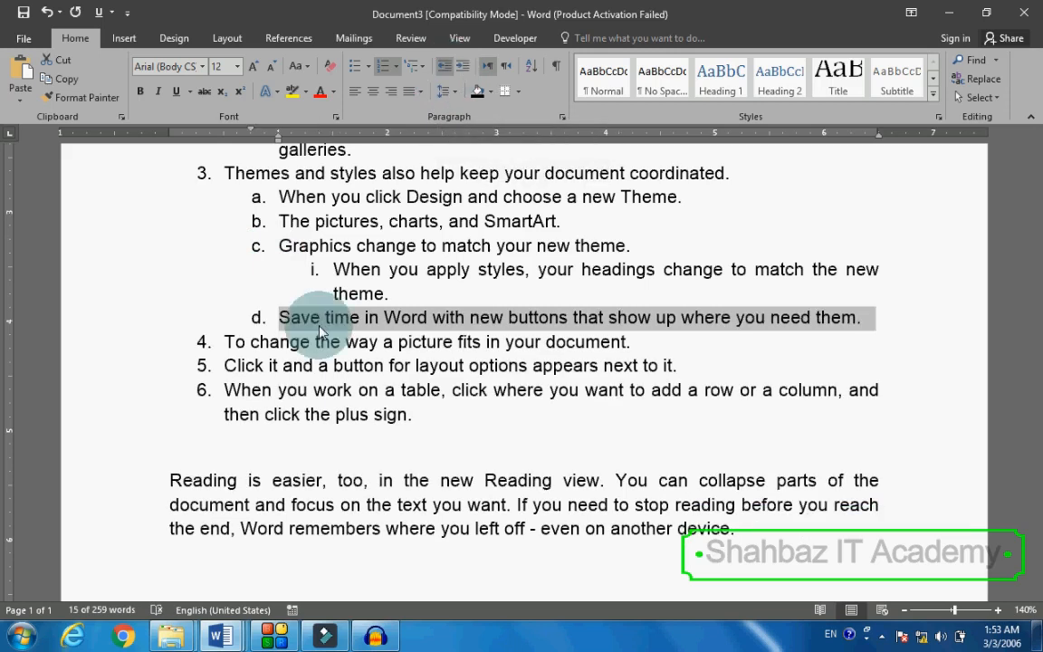
click(251, 343)
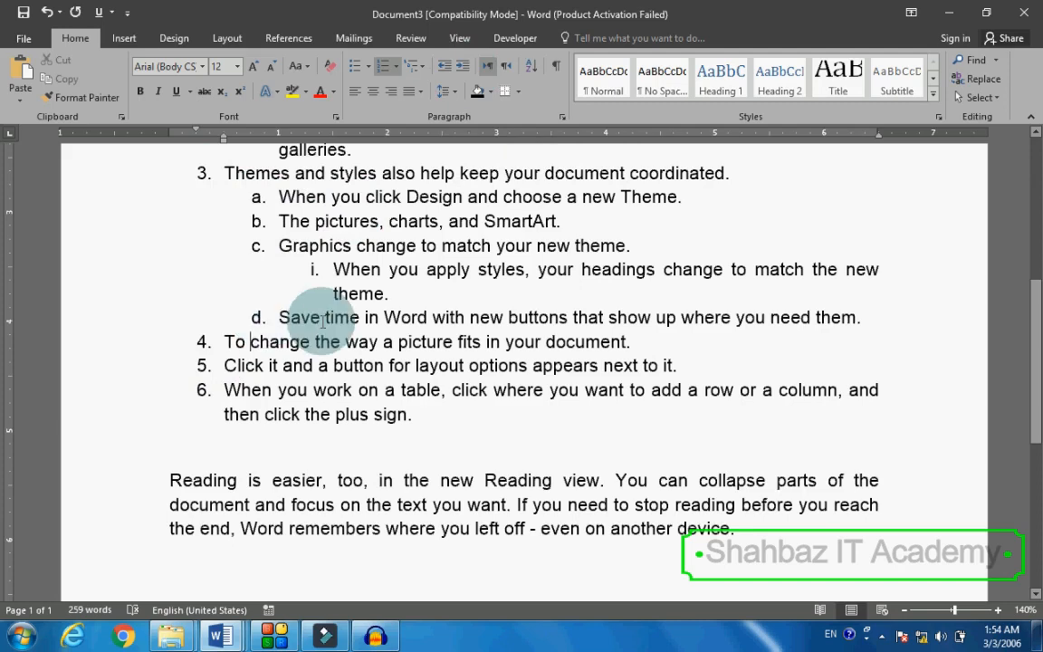
- Demote "To change the way a picture fits in your document" two levels, to i. under "Save time in Word"
scroll(130, 319, up, 2)
scroll(165, 301, down, 3)
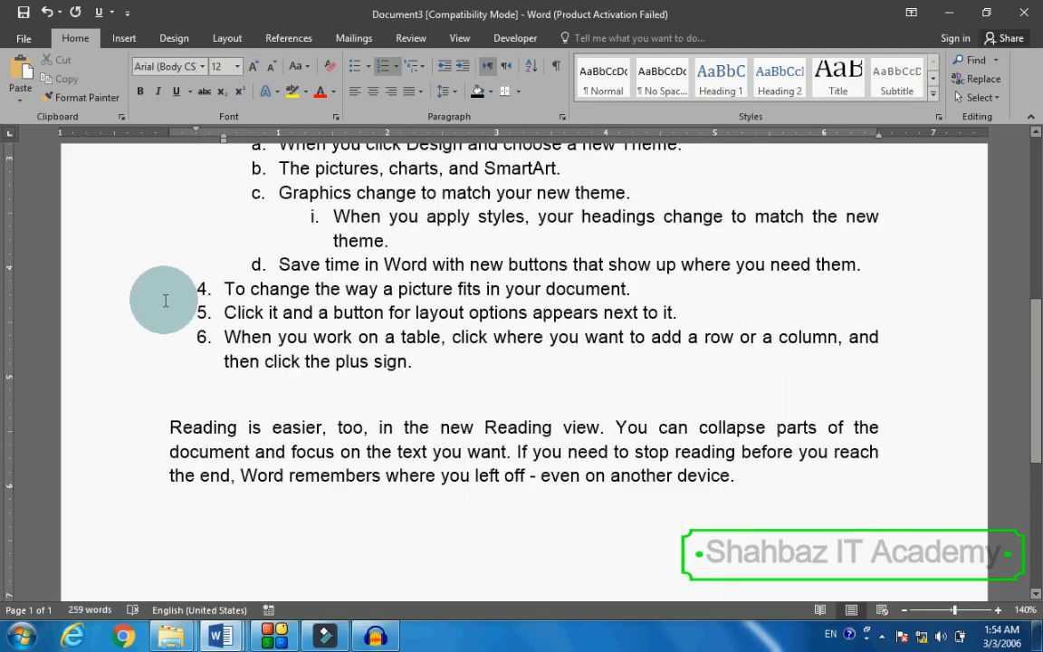
click(101, 313)
click(210, 359)
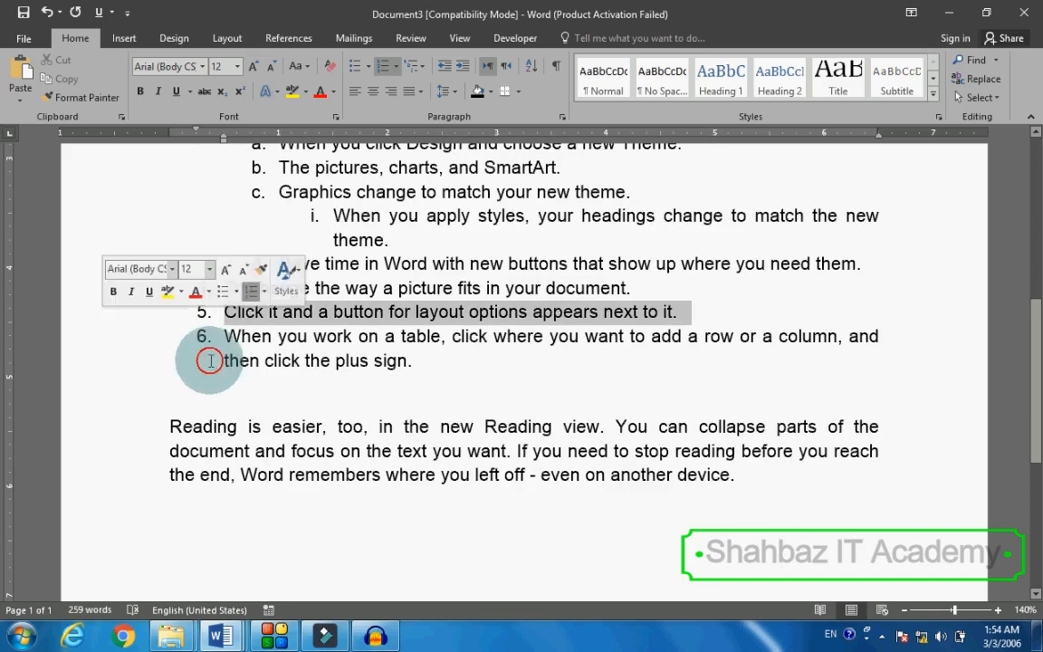
click(97, 297)
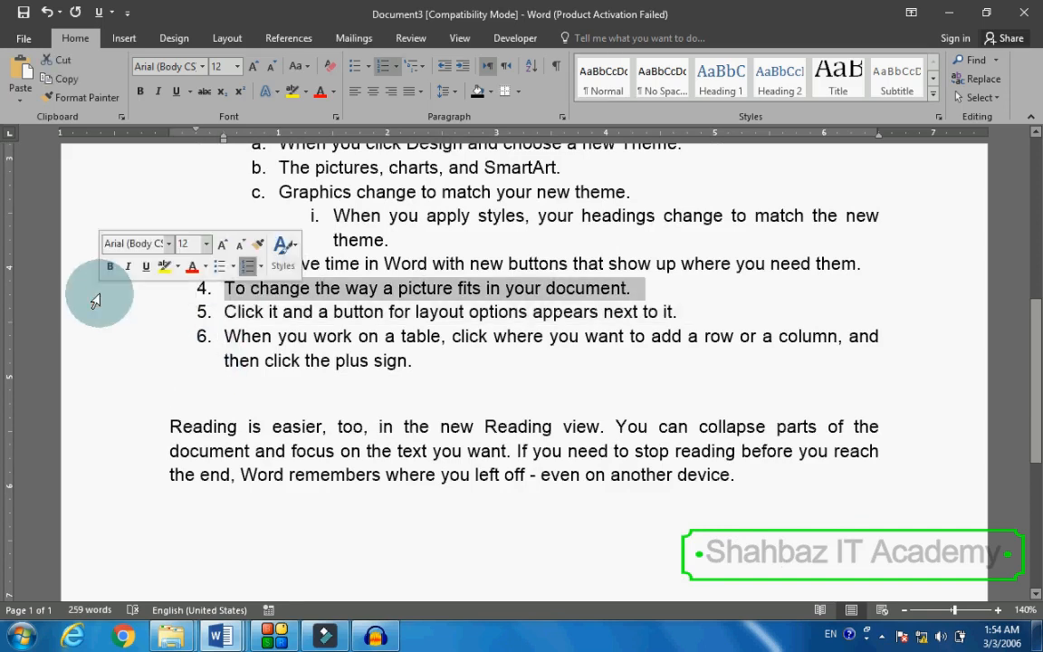
click(461, 71)
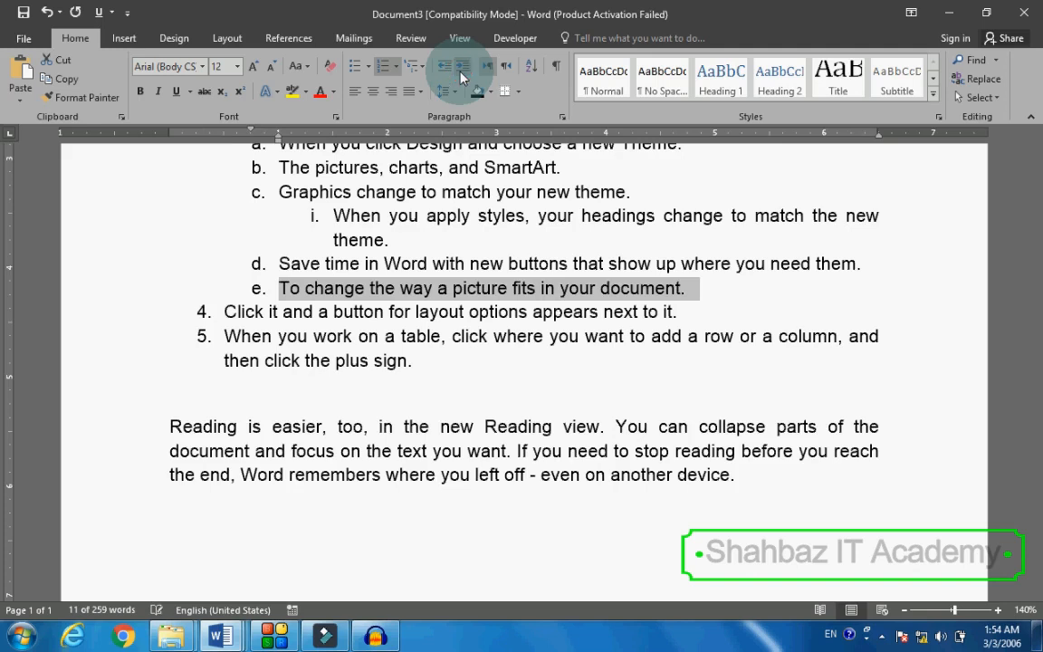
click(460, 71)
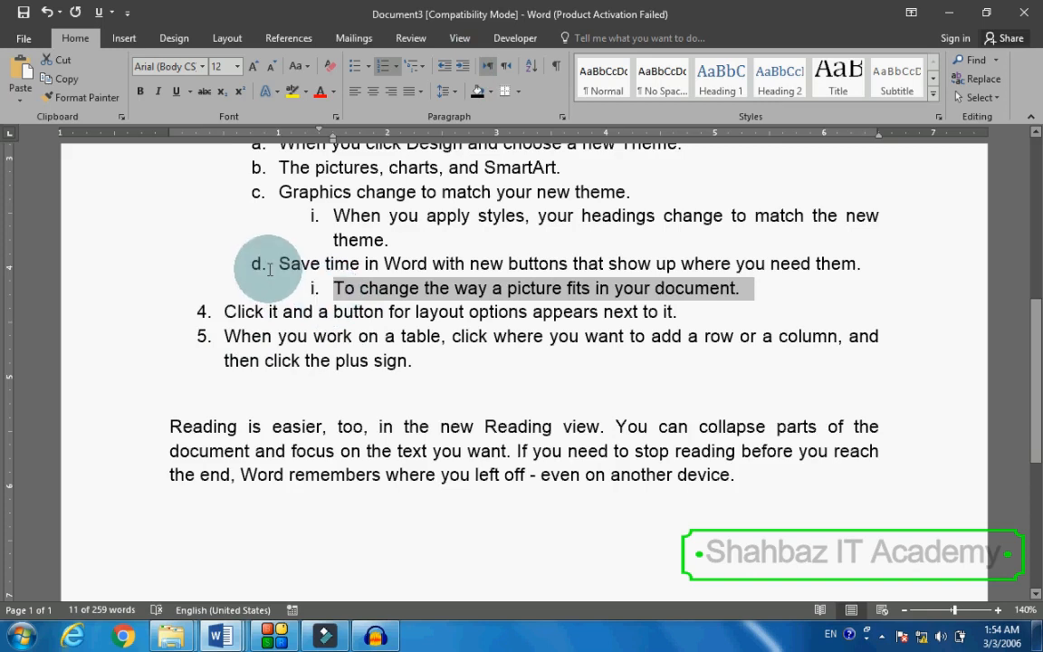
click(272, 299)
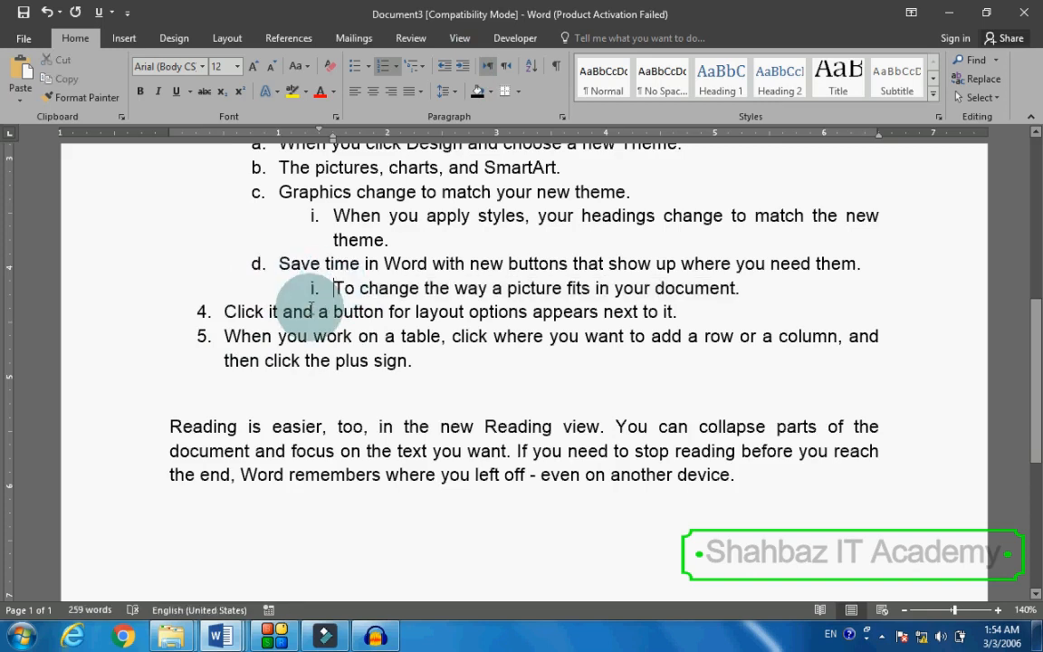
- Demote the last two list items, "Click it and a button" and "When you work on a table", three levels to the fourth list level
drag(224, 311, 415, 364)
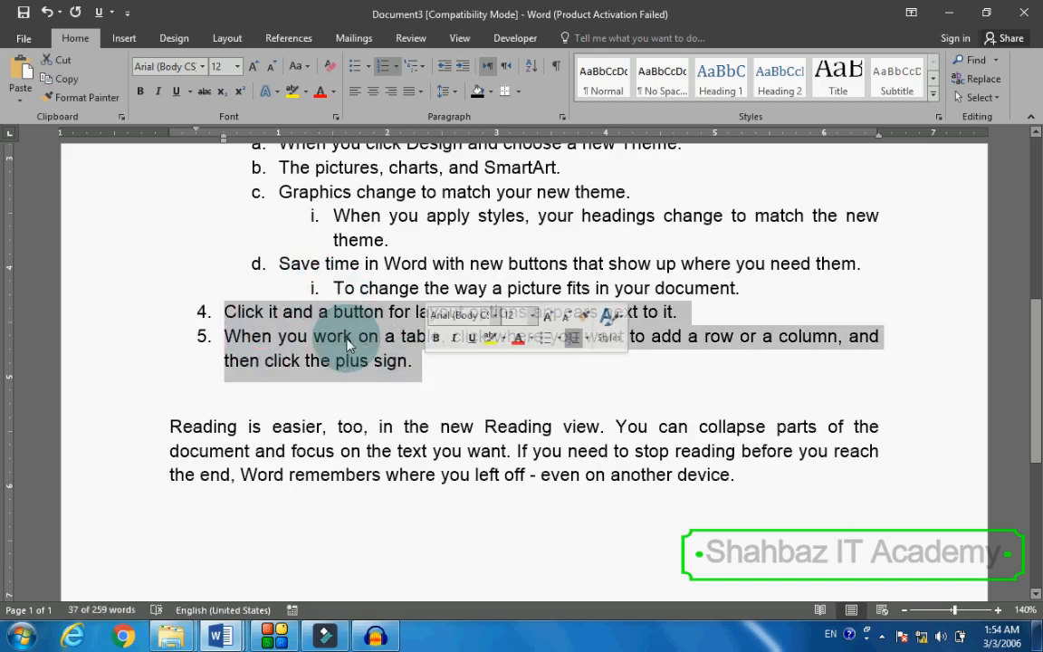
click(463, 68)
click(463, 69)
click(464, 69)
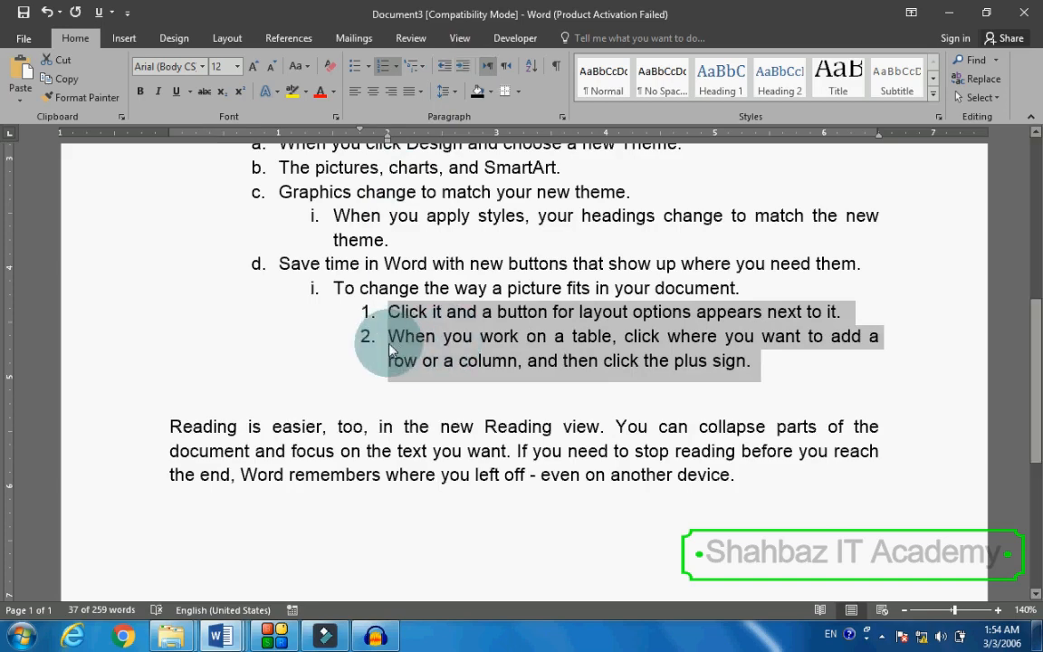
- Review the numbering levels of the whole list, from "To make your document look" to "When you work on a table"
scroll(380, 376, up, 3)
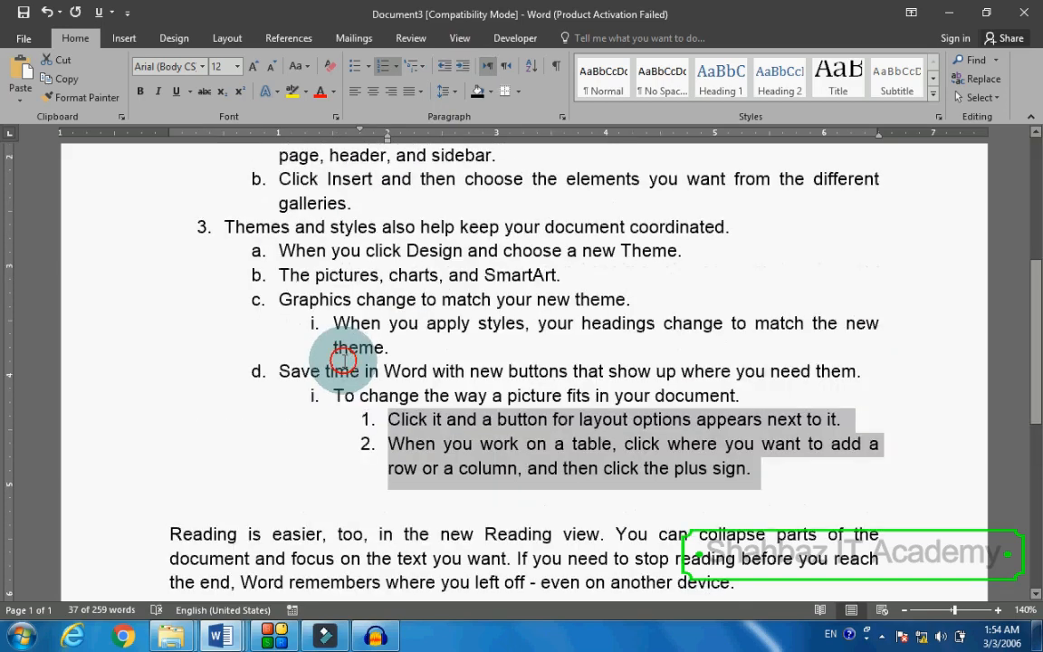
click(345, 358)
scroll(337, 358, up, 2)
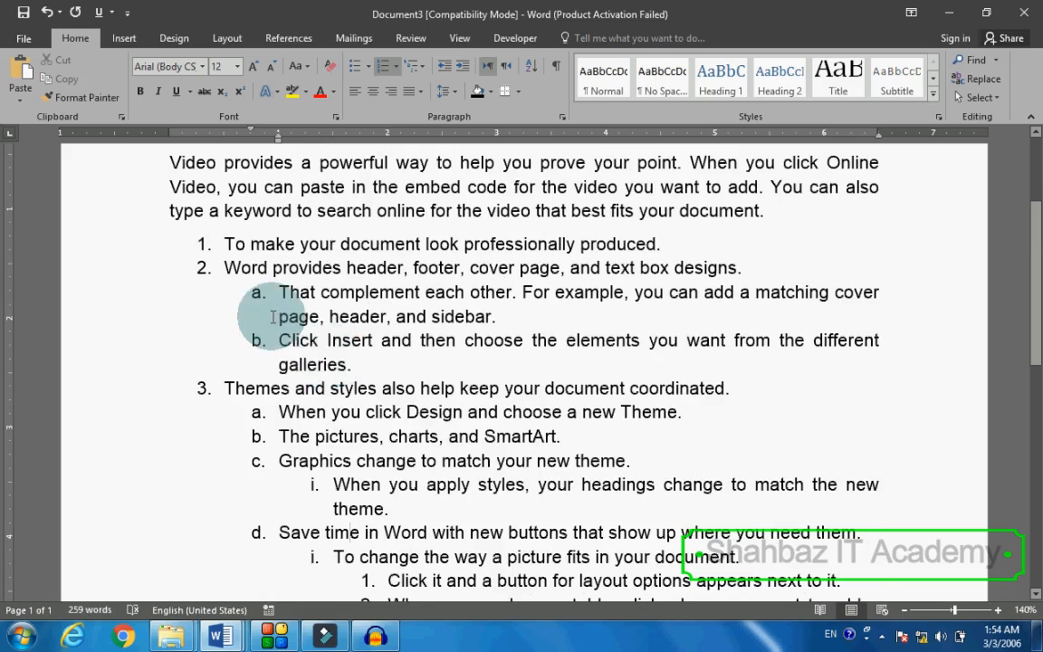
scroll(256, 251, down, 2)
scroll(268, 328, up, 3)
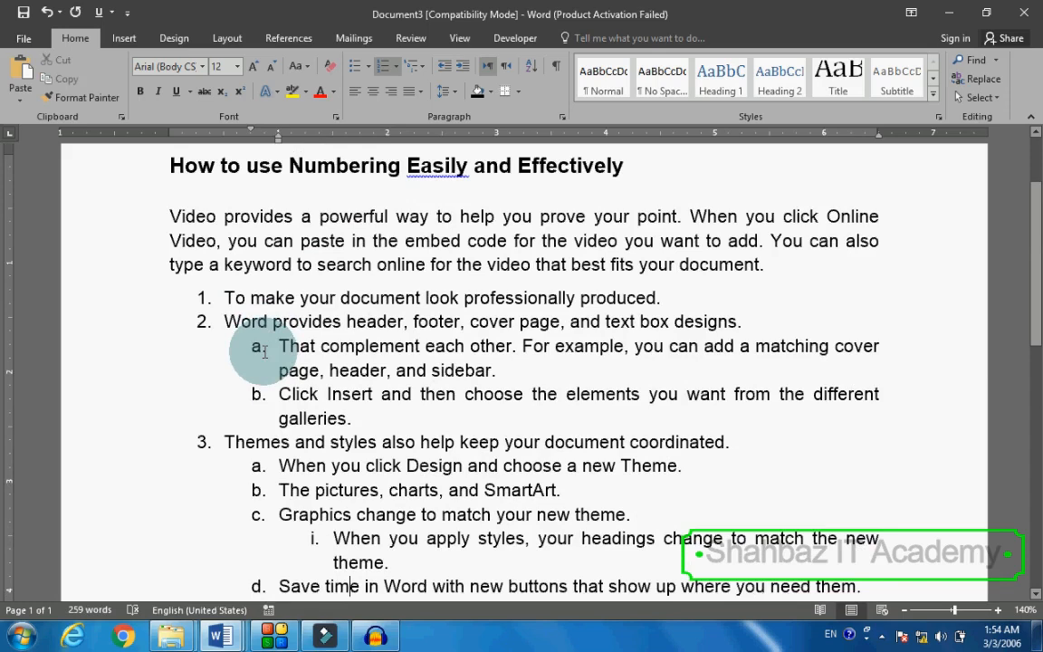
scroll(291, 362, down, 3)
scroll(294, 365, down, 3)
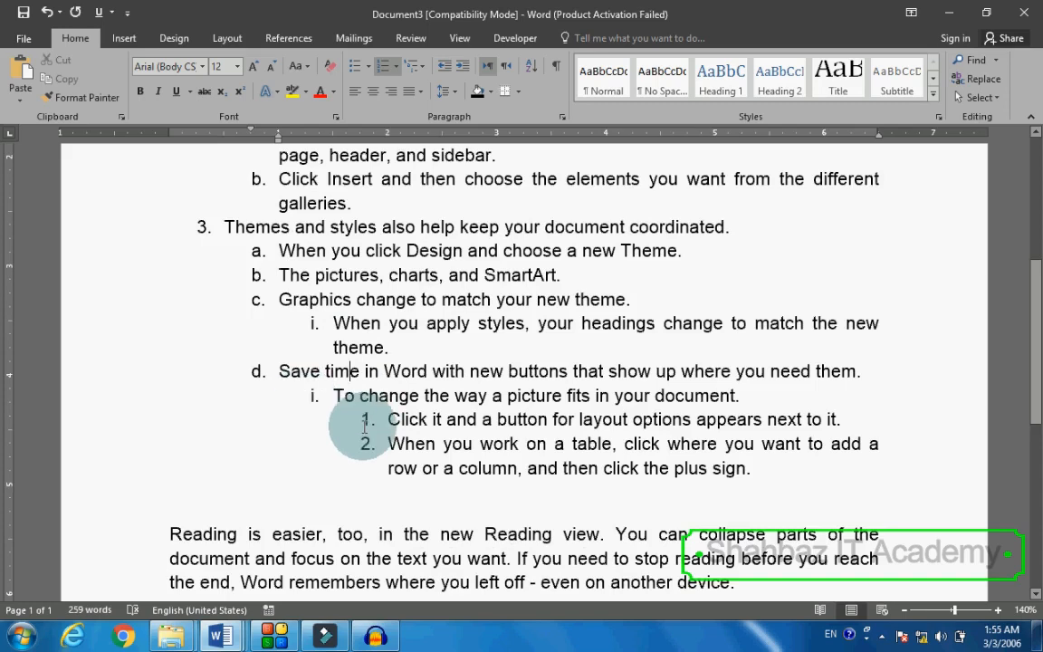
scroll(391, 395, down, 2)
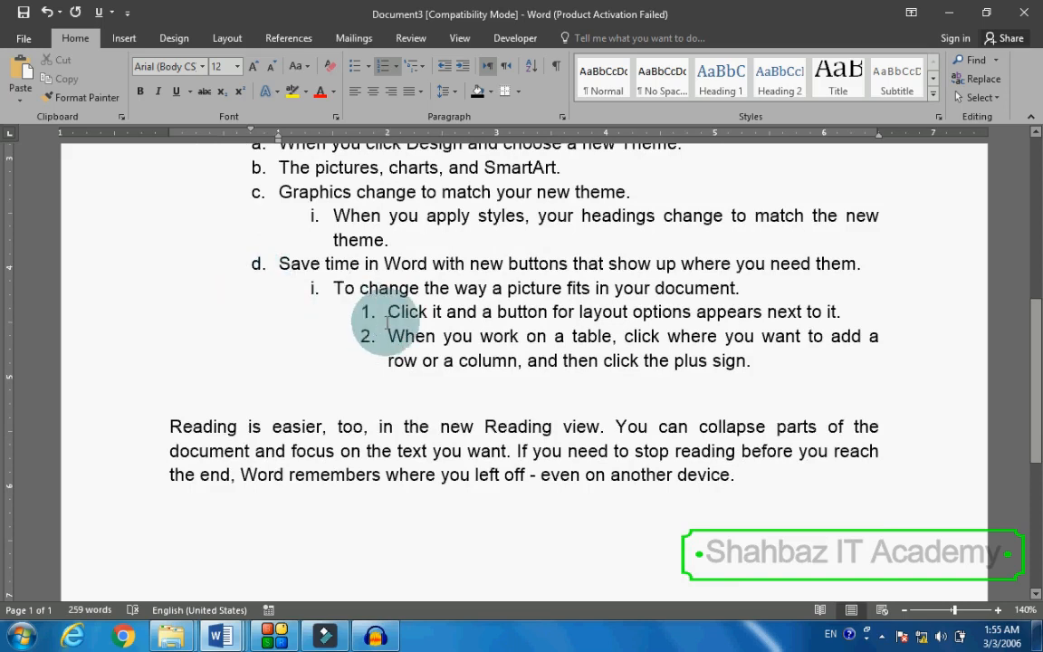
- Apply the a) b) c) number format to the two fourth-level items, "Click it and a button" and "When you work on a table"
drag(386, 319, 447, 359)
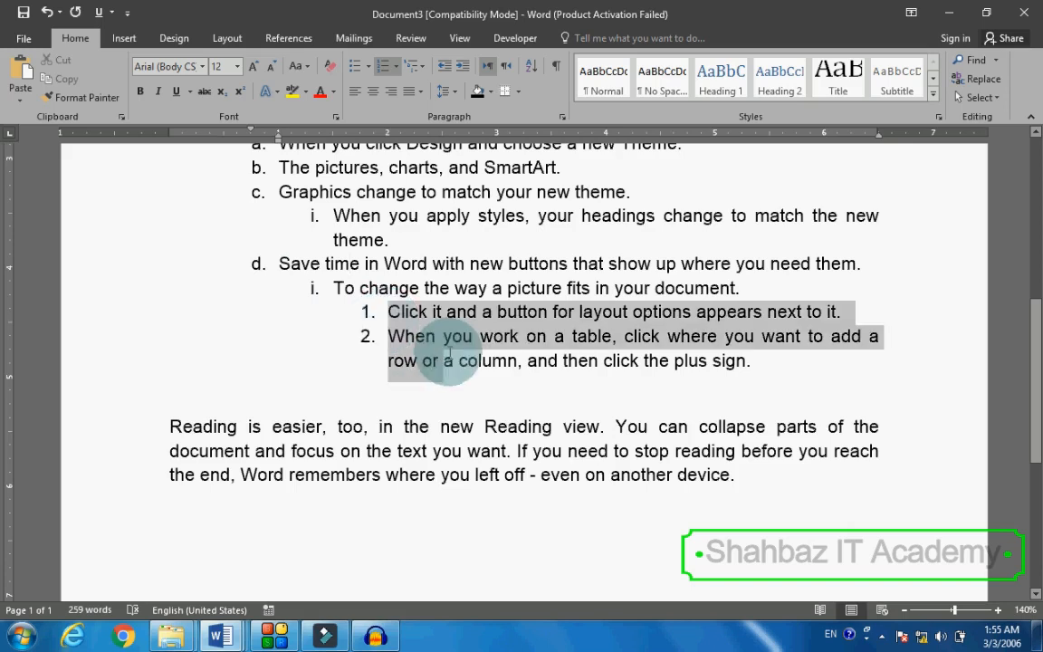
click(400, 74)
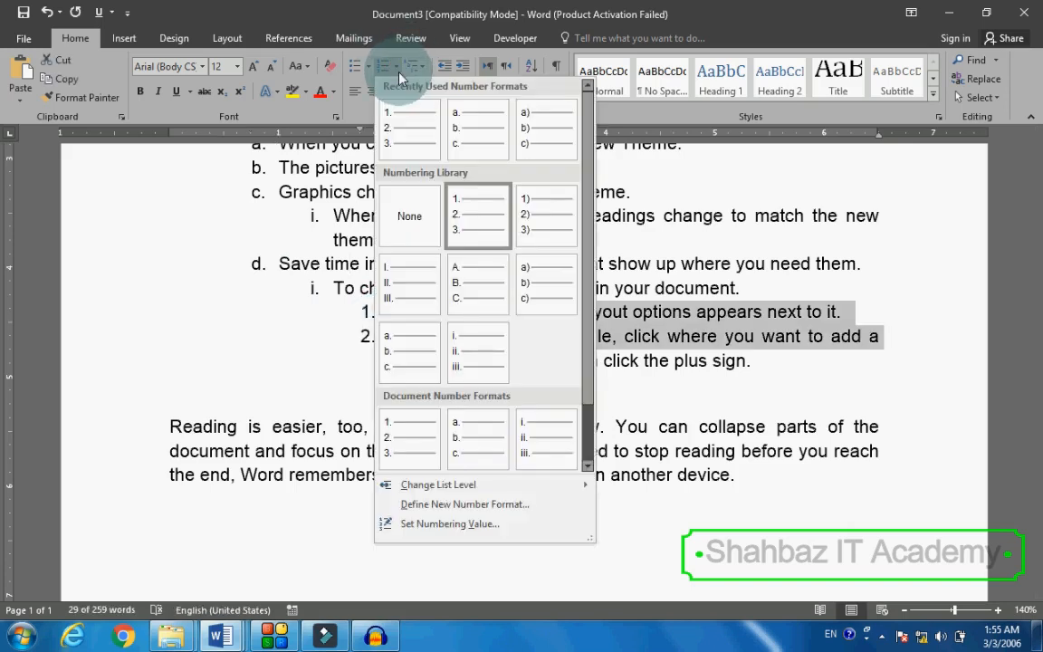
click(530, 147)
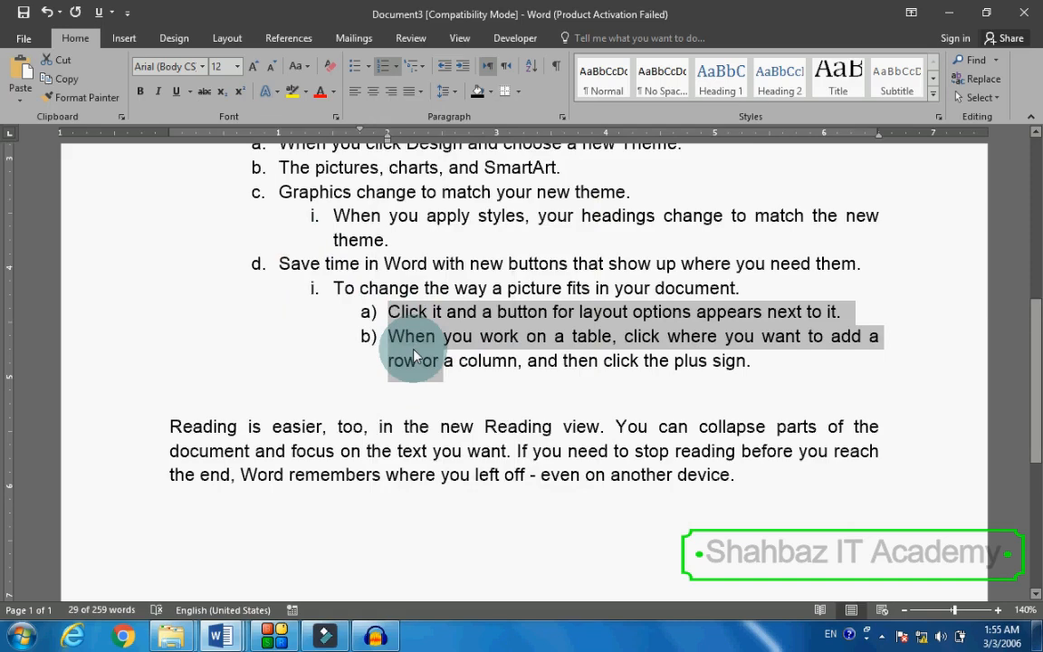
- Promote "Click Insert and then choose the elements" from sub-item b to the main 1., 2., 3. level
scroll(414, 356, up, 1)
scroll(416, 356, up, 2)
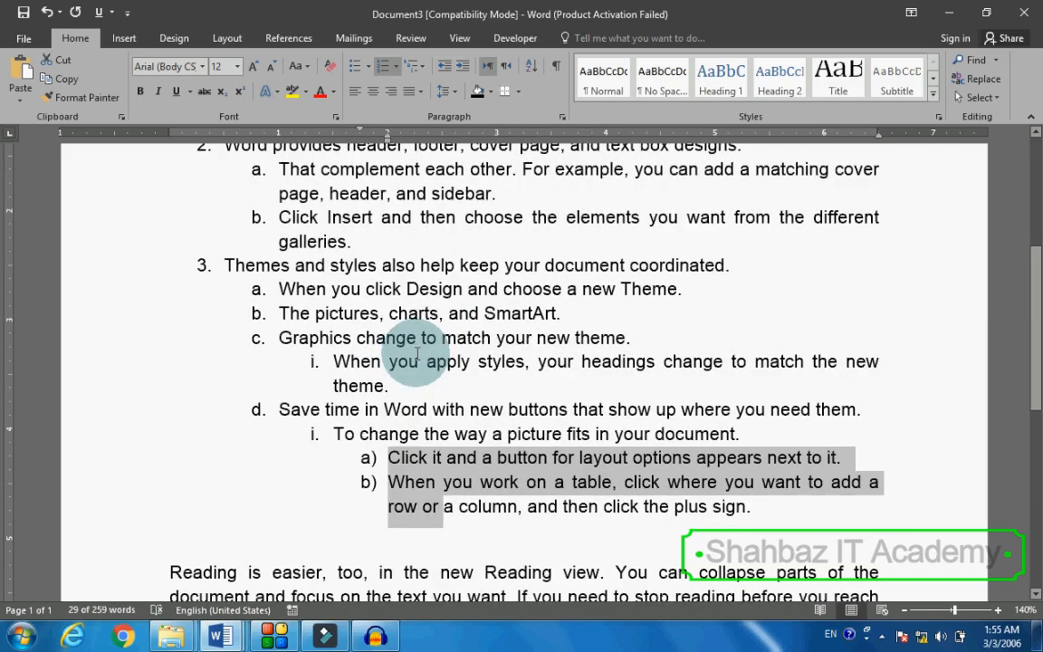
scroll(418, 355, up, 1)
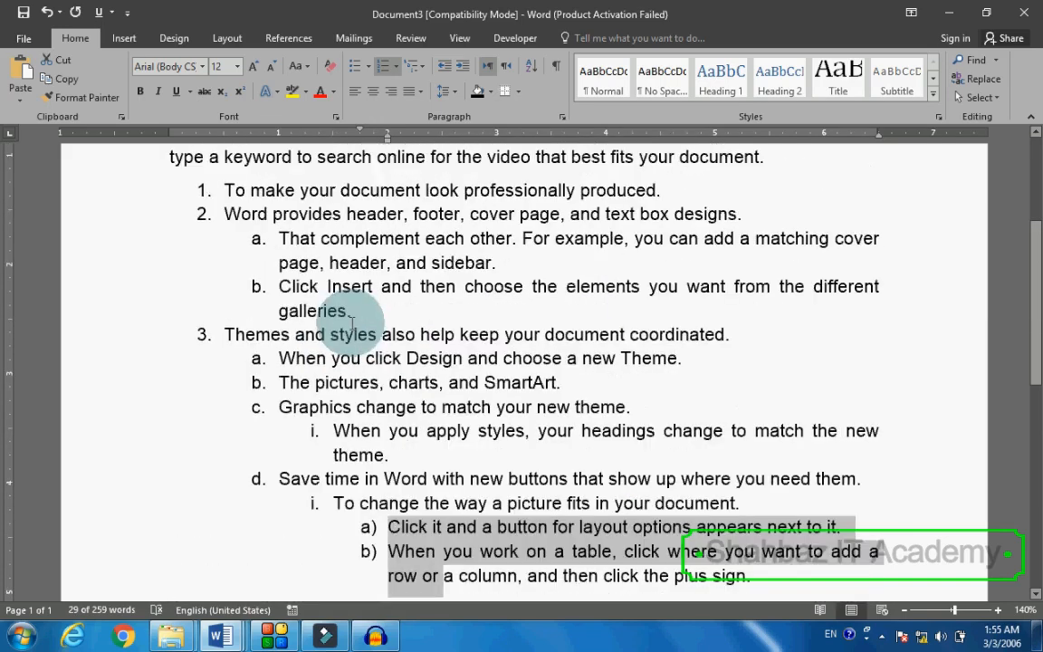
click(319, 286)
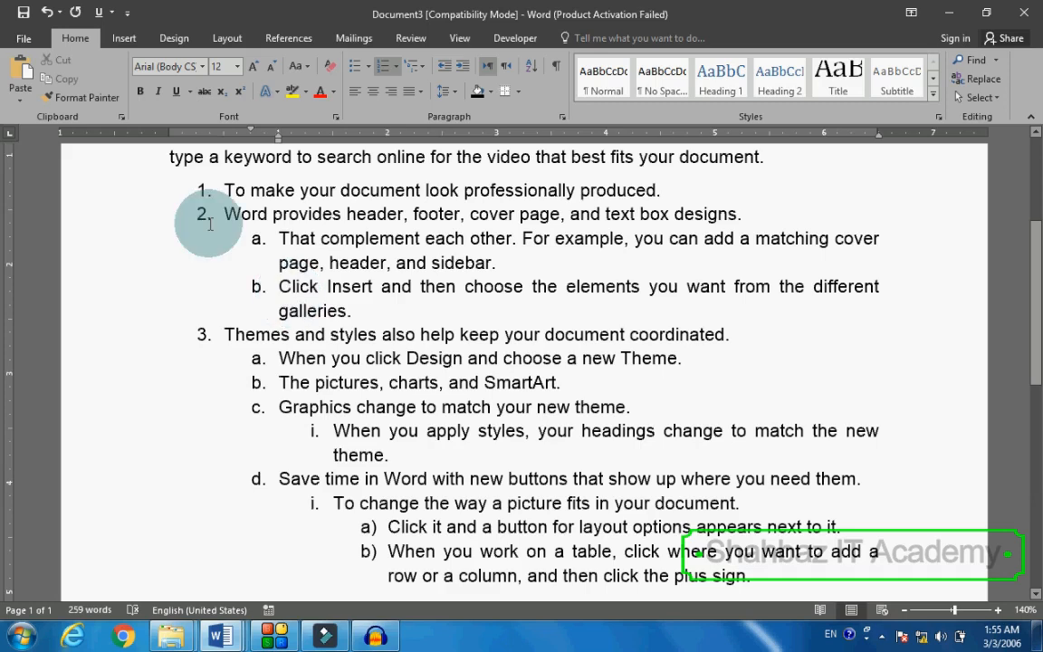
click(267, 288)
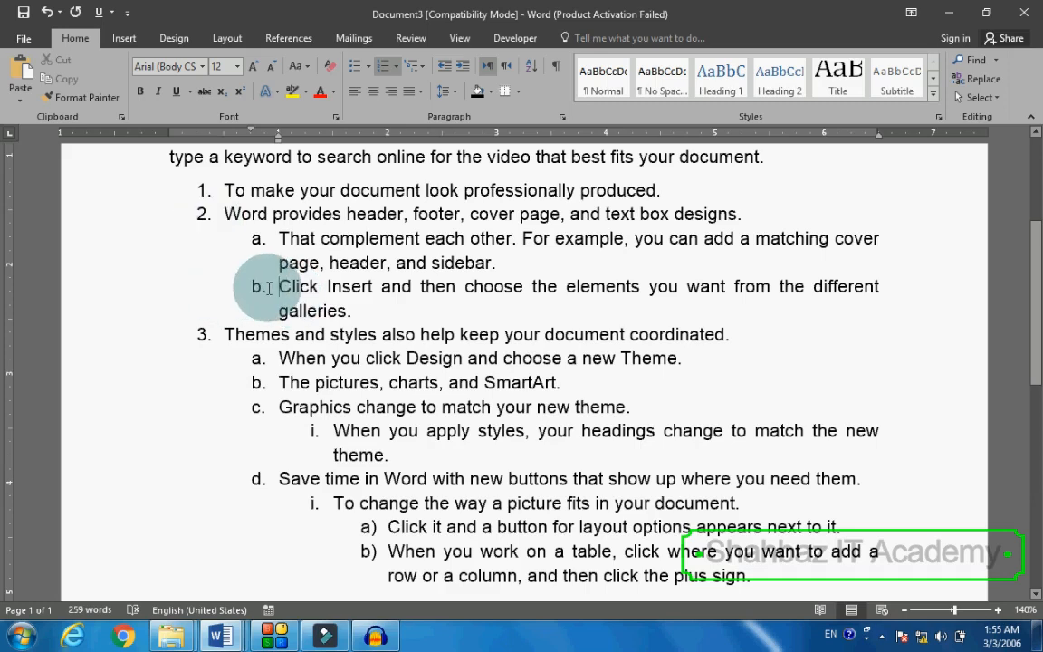
click(319, 298)
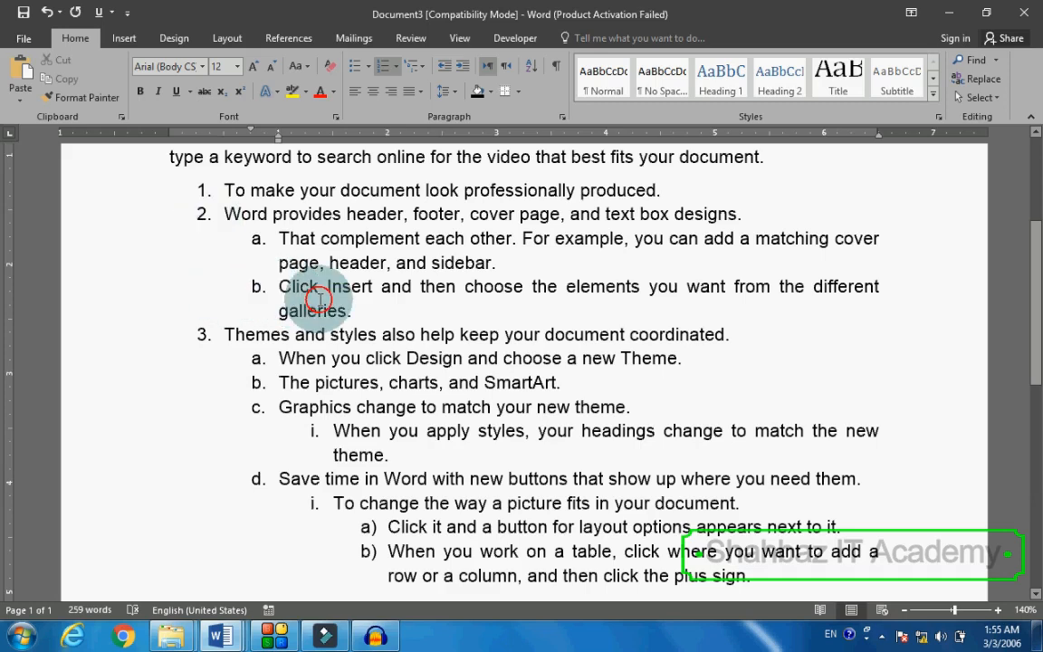
triple_click(319, 299)
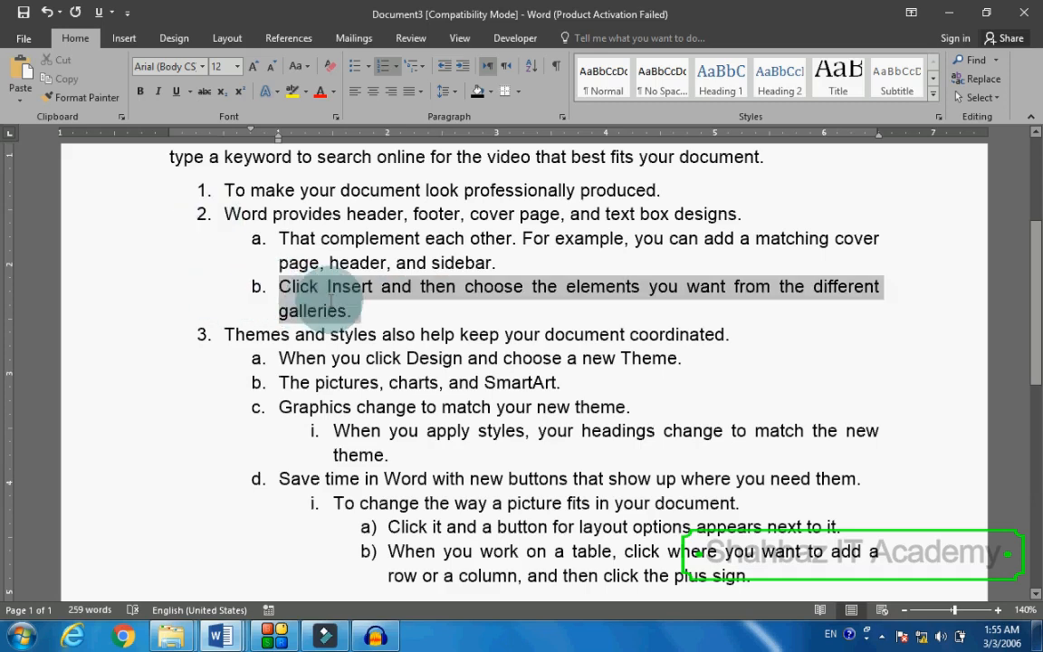
click(444, 67)
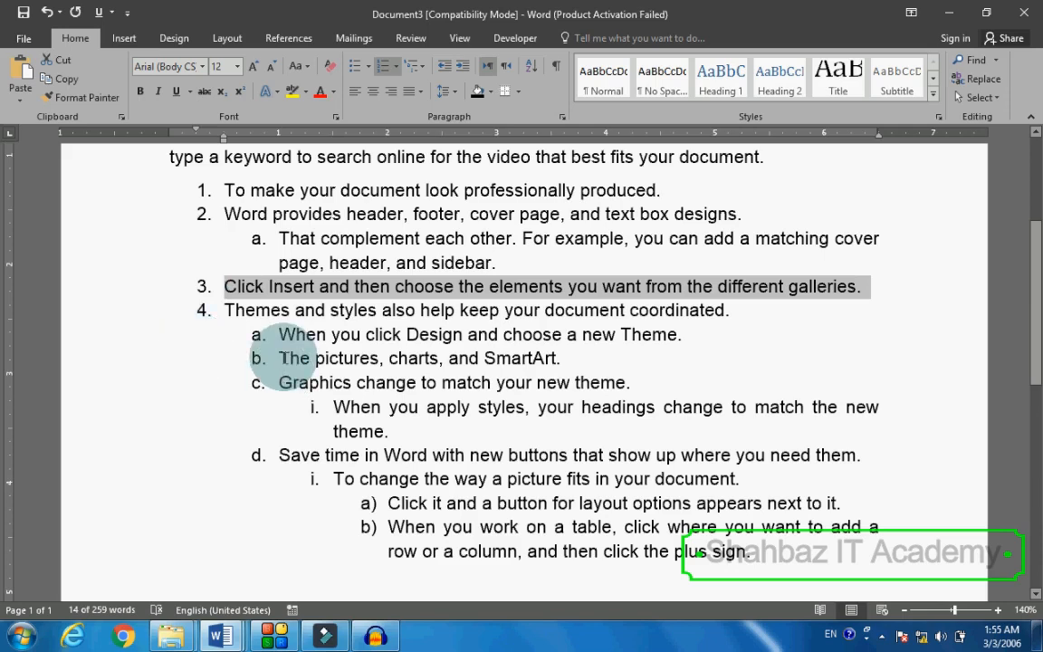
- Promote "When you click Design and choose a new Theme" from sub-item a to the main numbering level
drag(279, 335, 477, 360)
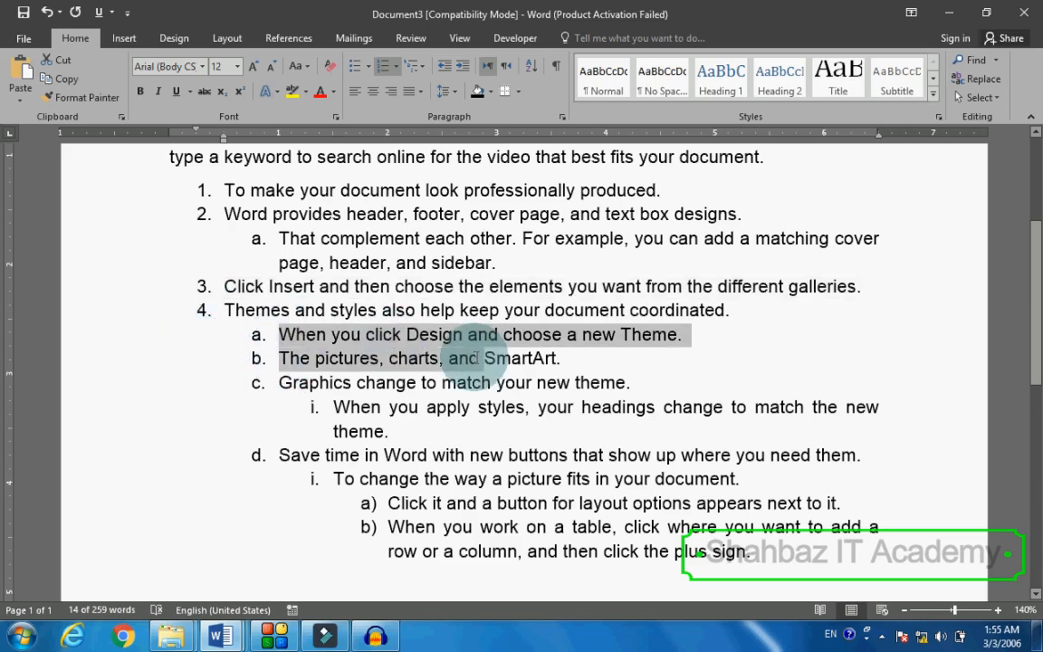
click(328, 342)
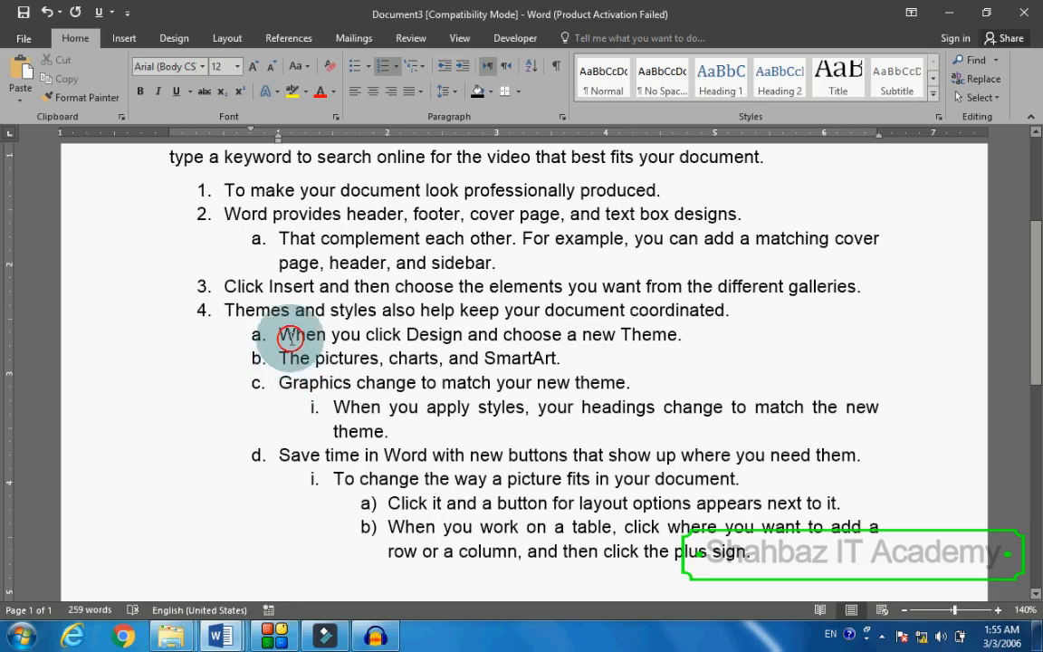
triple_click(290, 341)
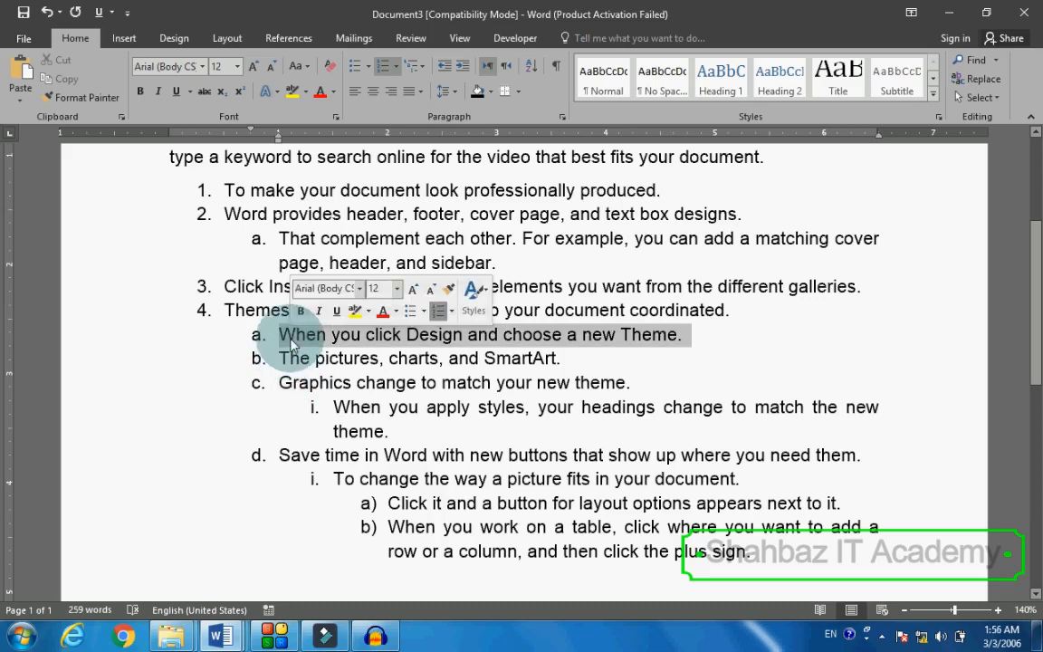
click(442, 66)
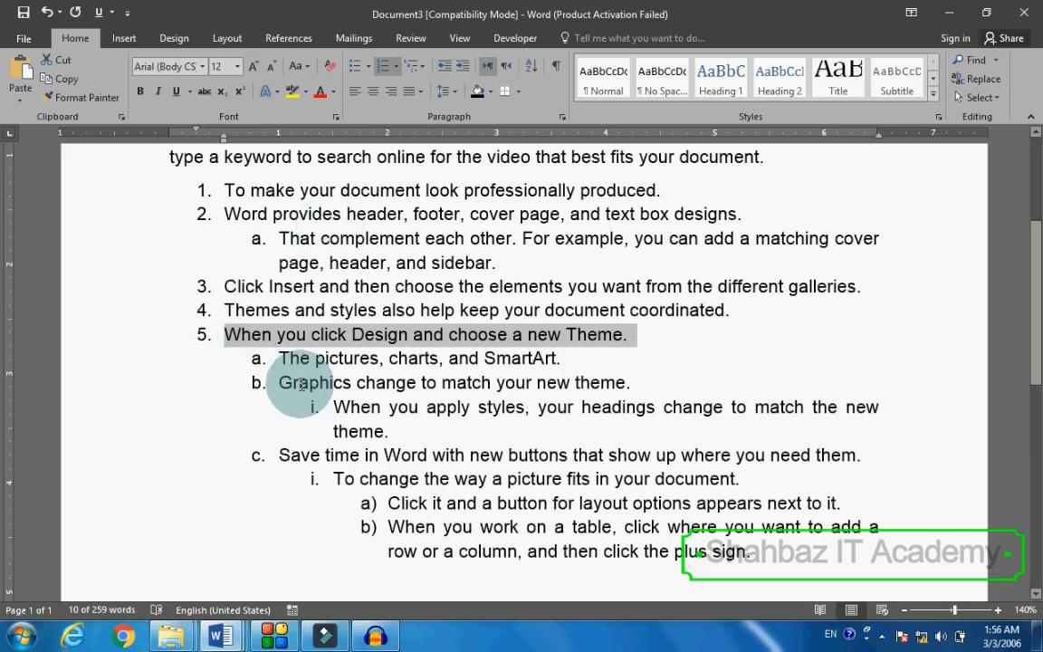
- Check the indentation and number alignment of every level in the list against the surrounding body paragraphs
scroll(325, 299, up, 2)
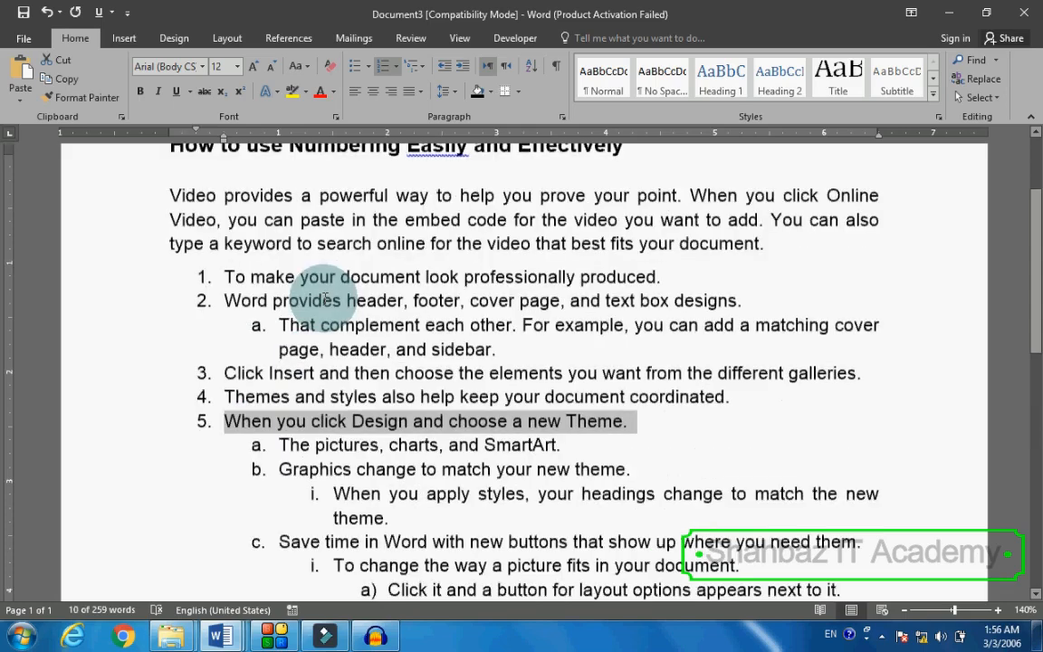
scroll(324, 299, up, 1)
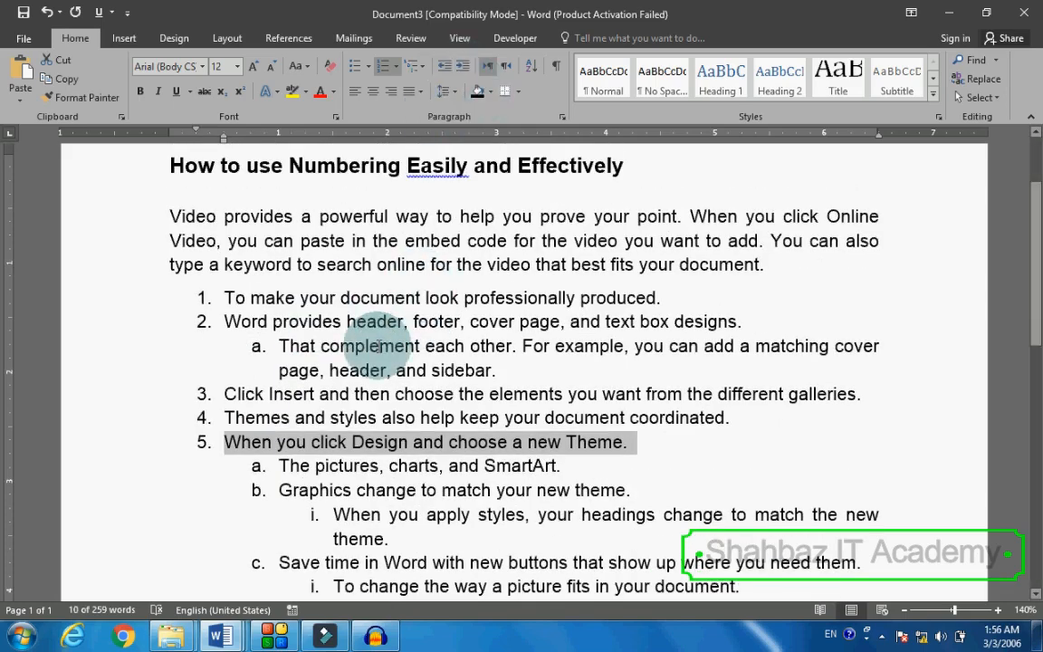
scroll(379, 347, down, 1)
scroll(378, 358, down, 2)
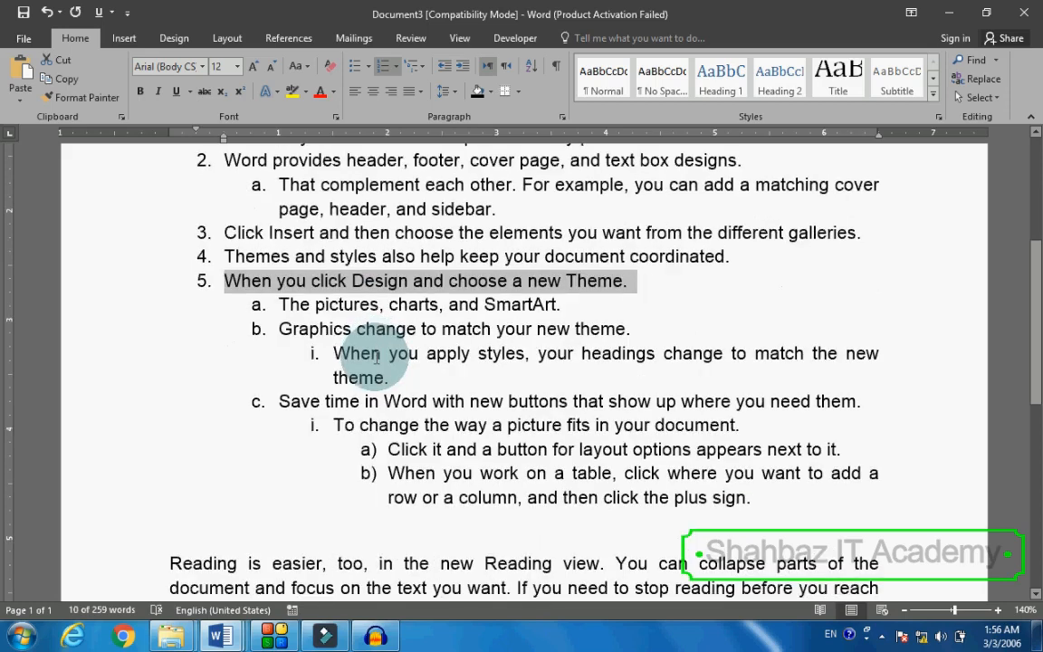
scroll(388, 367, down, 2)
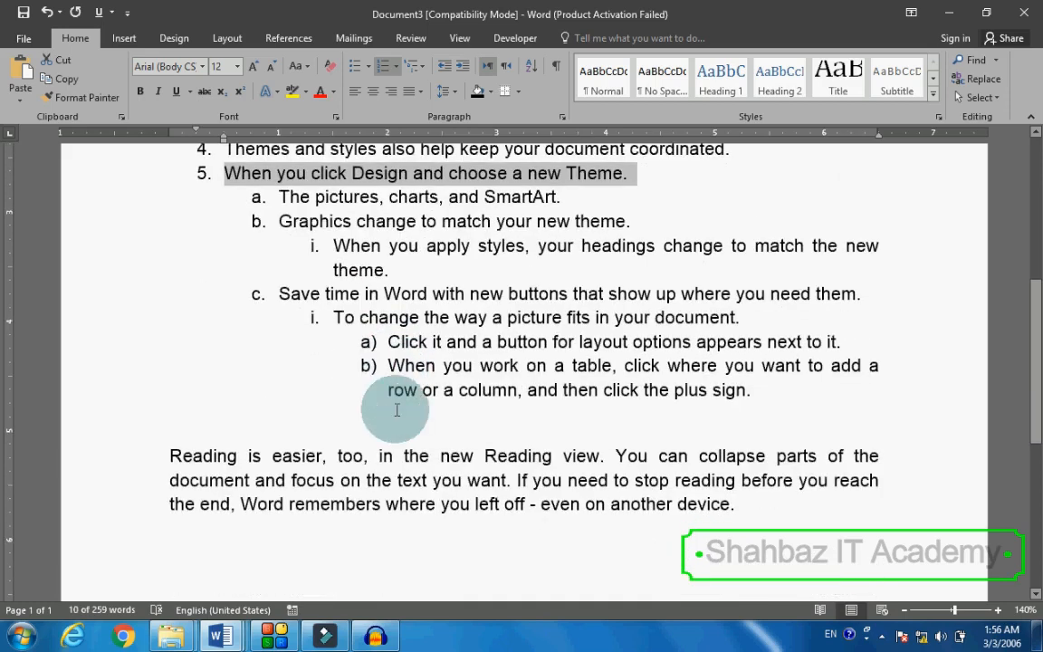
click(416, 428)
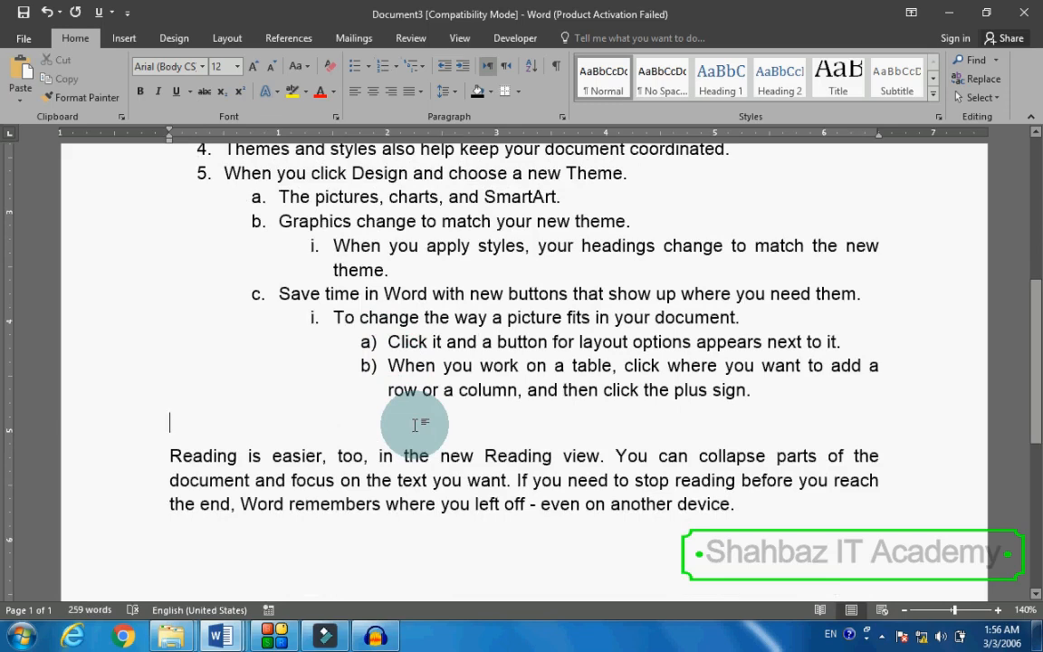
scroll(191, 330, up, 3)
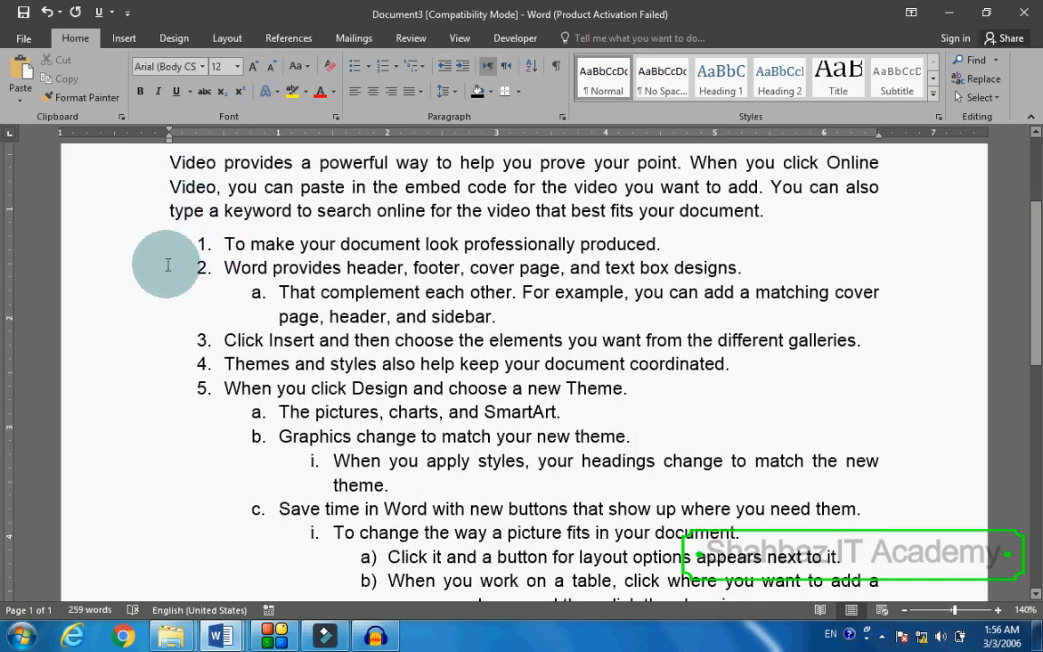
click(229, 280)
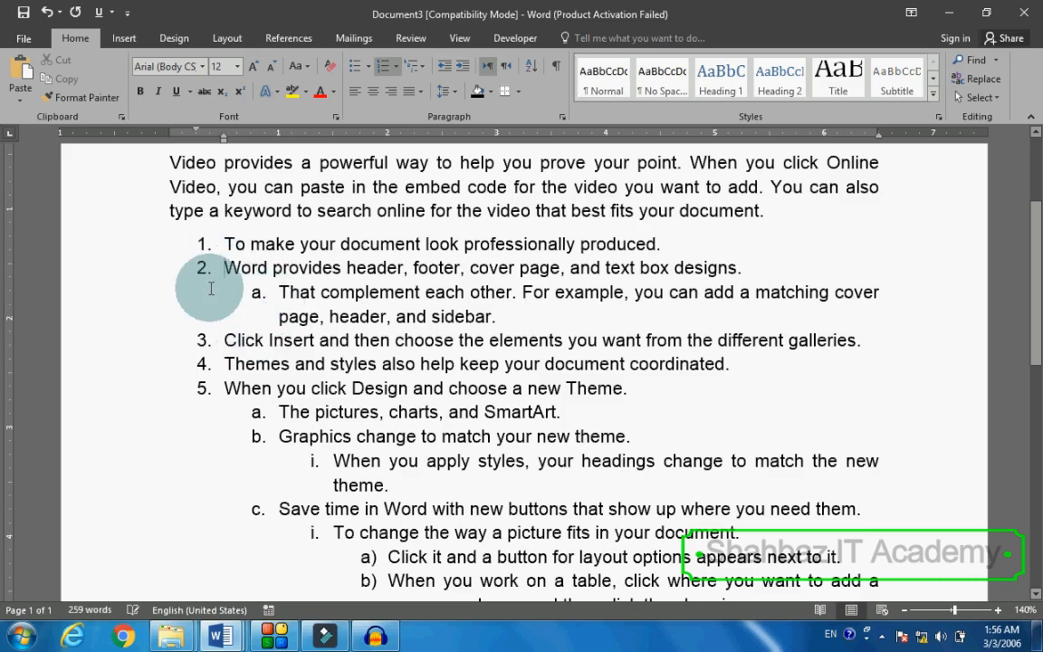
scroll(203, 299, up, 2)
scroll(203, 299, down, 1)
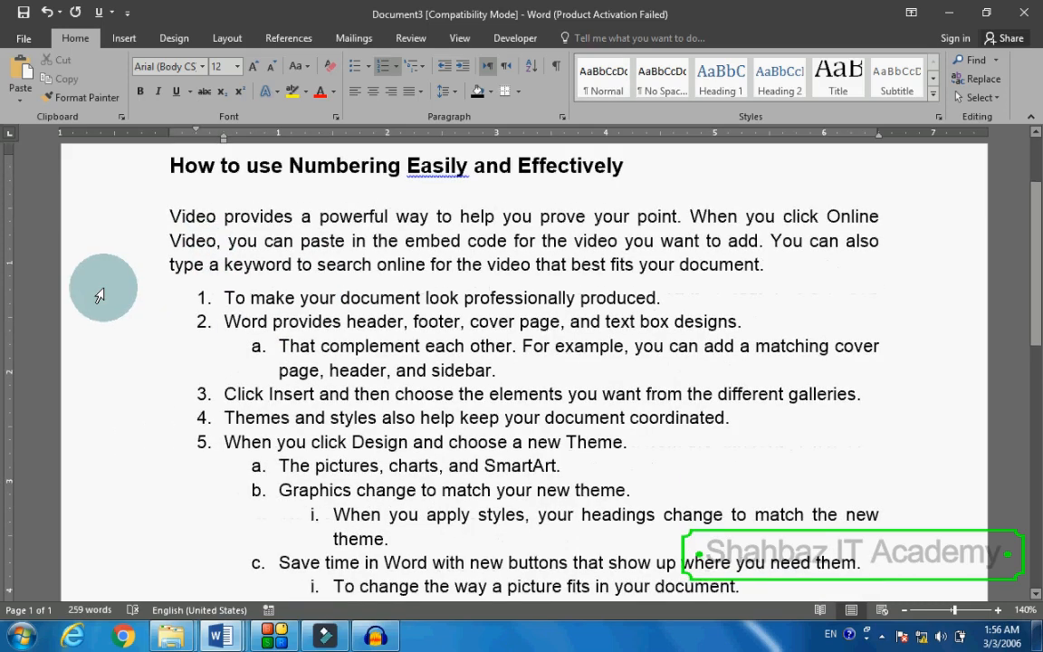
- Set the indentation before text to 0" for the first two main items, "To make your document look" and "Word provides header"
drag(98, 302, 102, 329)
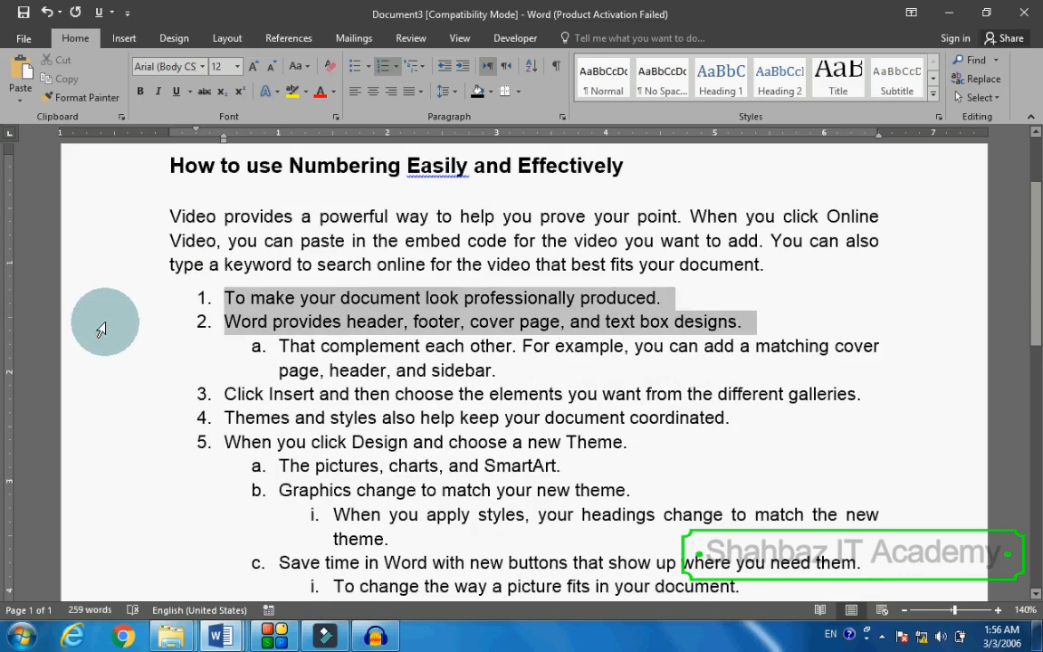
click(559, 119)
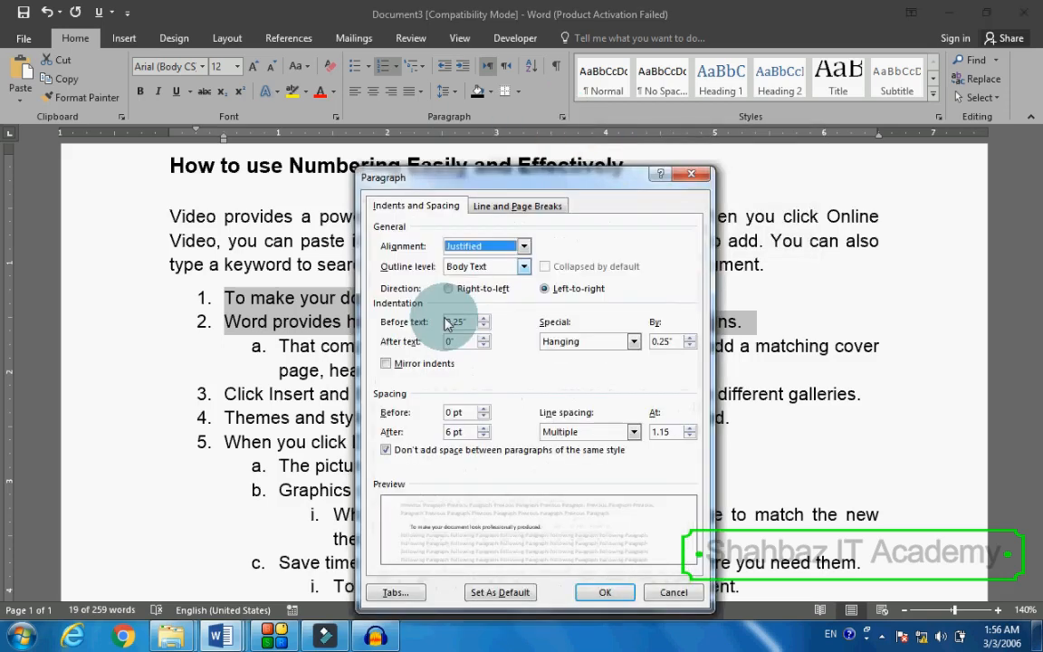
drag(479, 181, 435, 71)
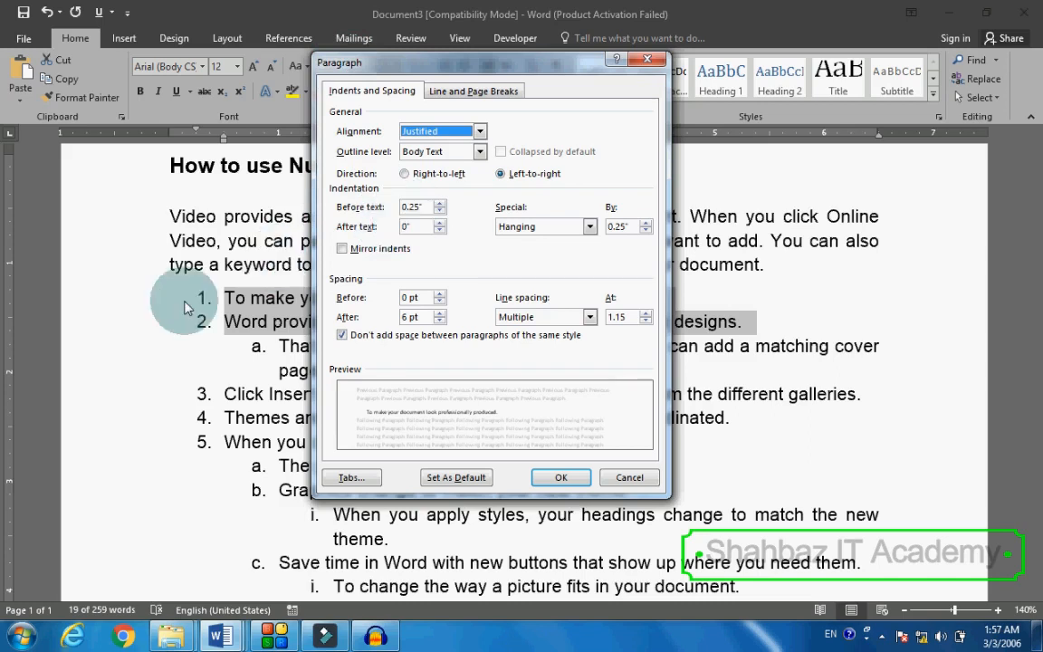
click(439, 212)
click(439, 215)
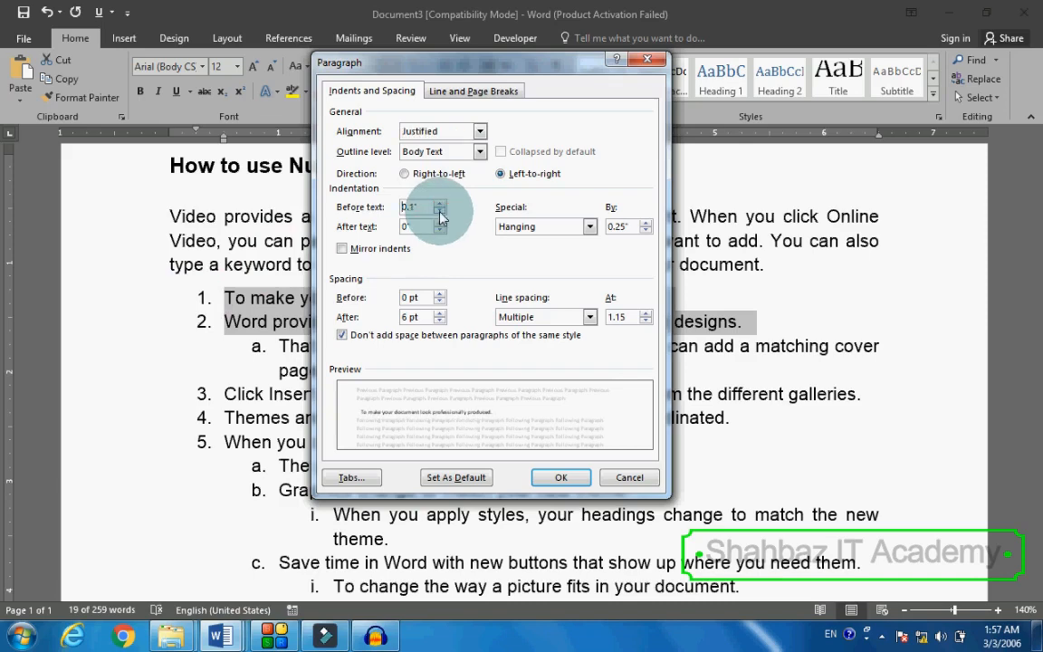
click(559, 478)
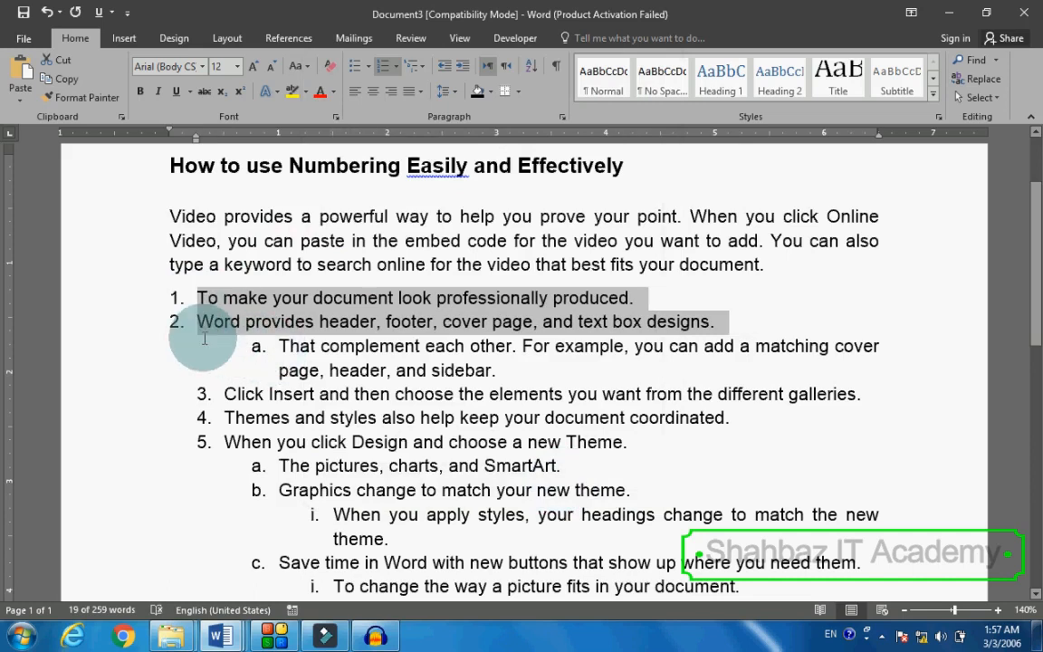
- Set the indentation before text to 0.25" for sub-item a, "That complement each other"
click(278, 346)
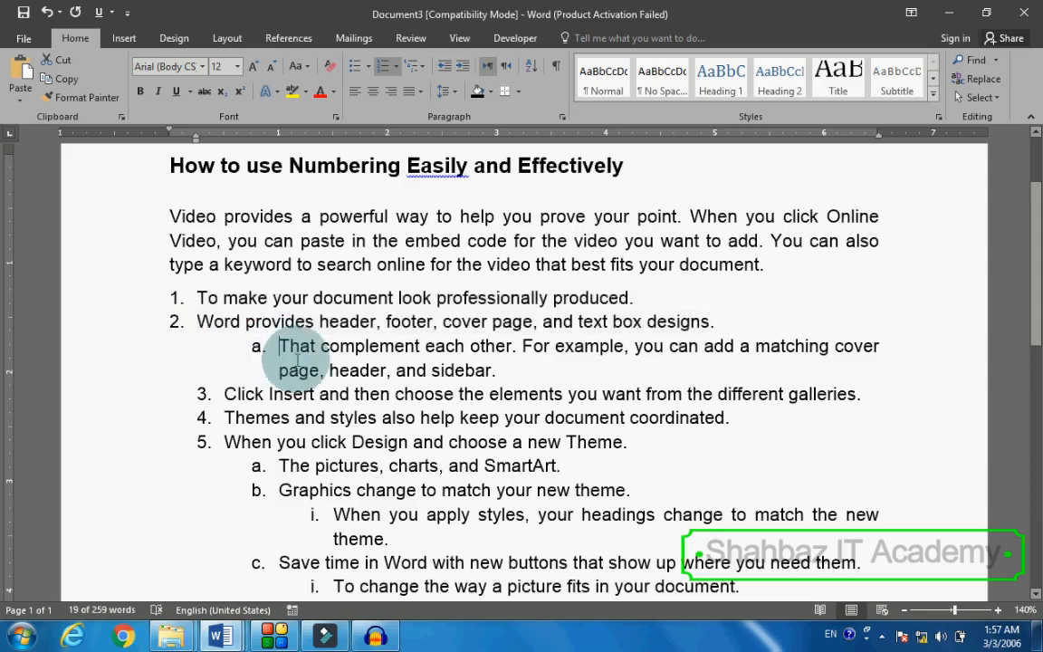
key(shift+Down)
click(297, 354)
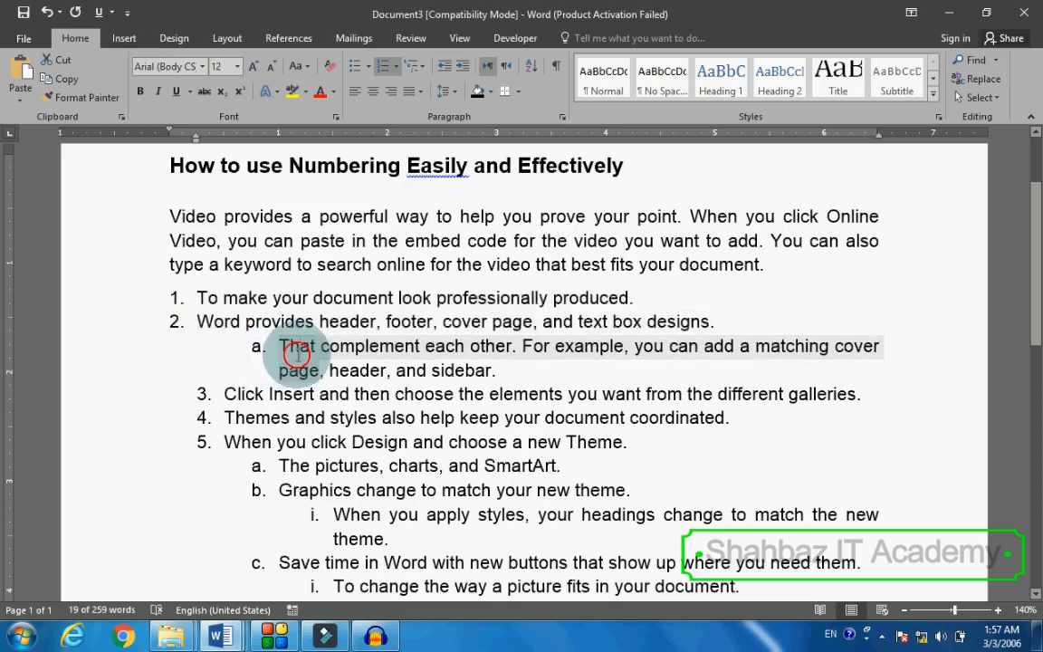
triple_click(297, 354)
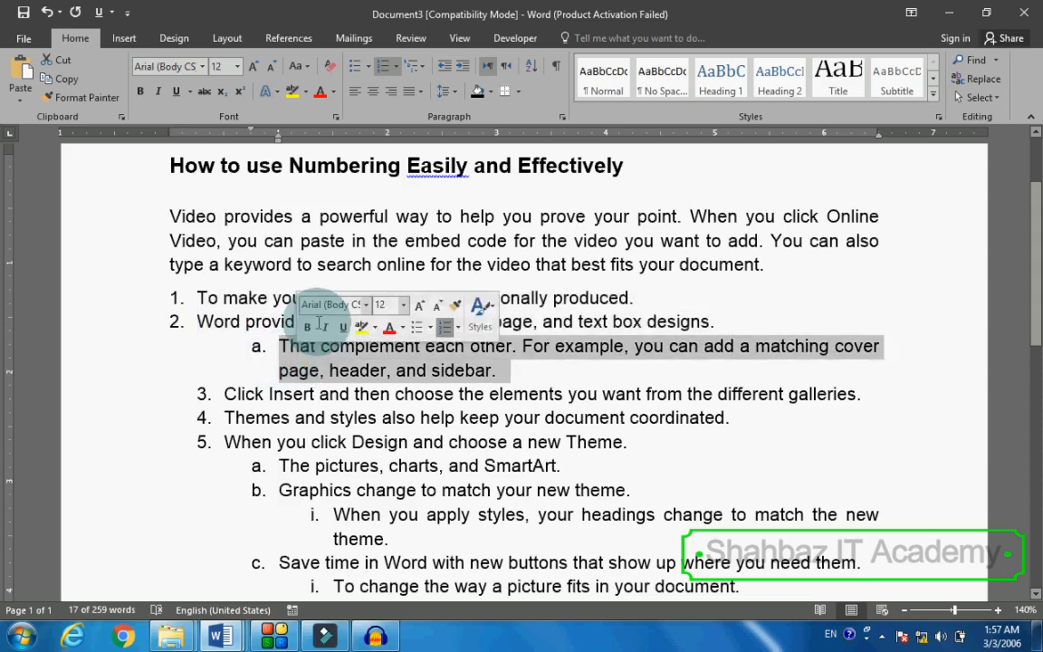
click(555, 118)
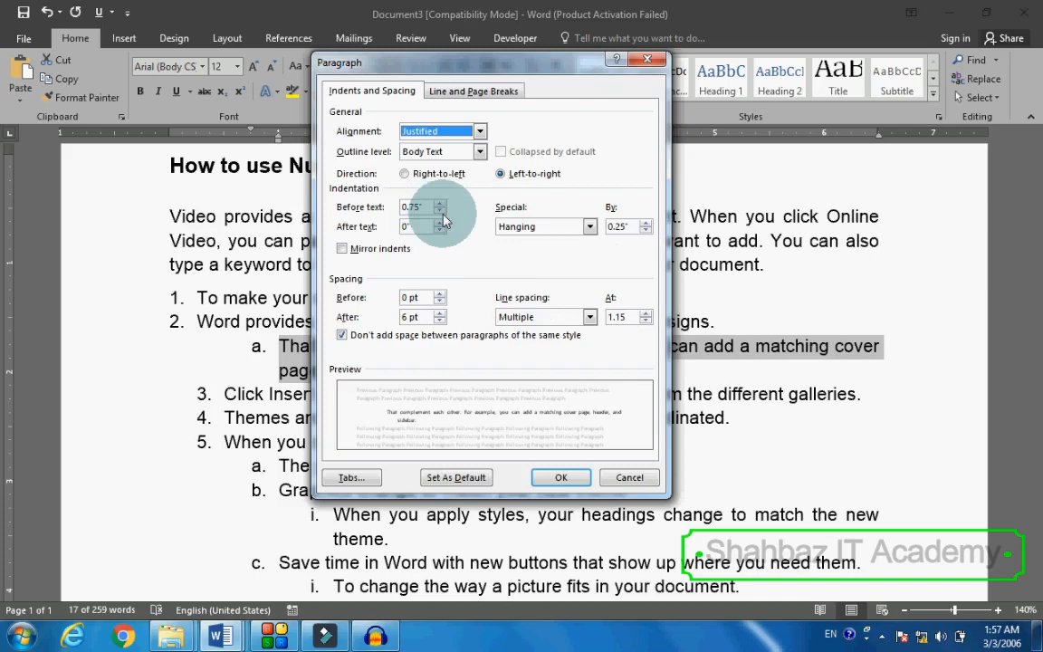
click(440, 212)
click(440, 213)
click(440, 213)
click(440, 213)
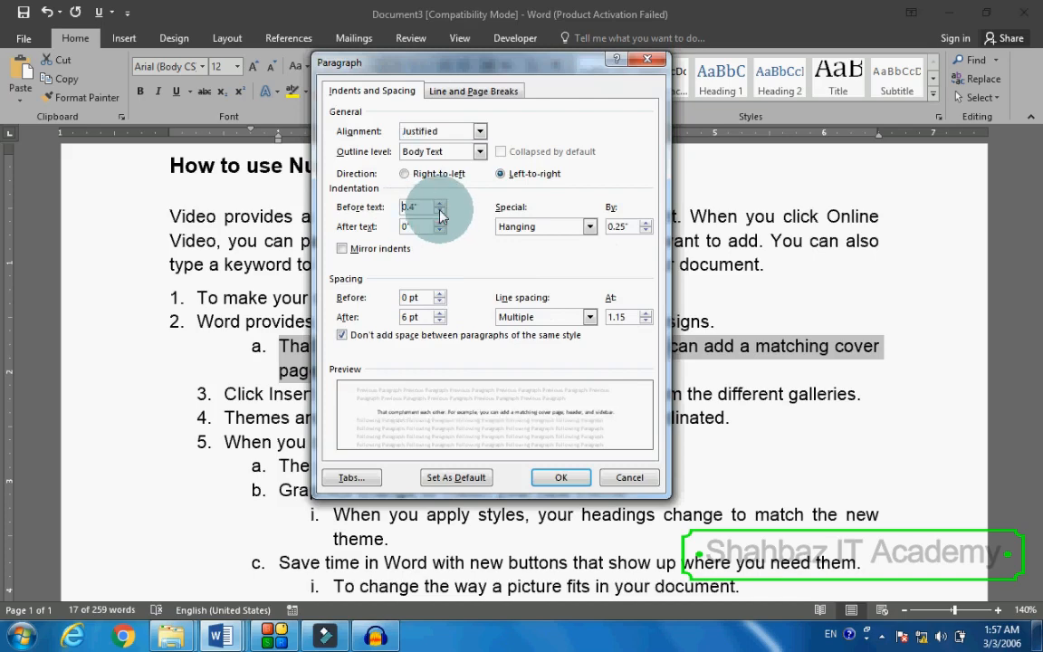
click(440, 213)
click(438, 211)
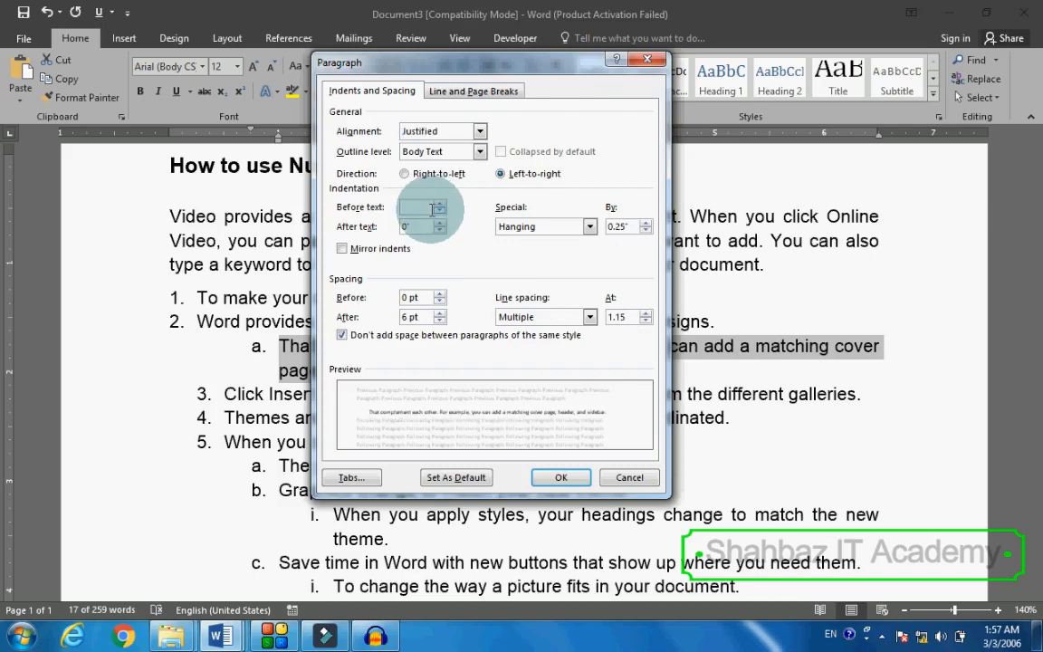
click(410, 207)
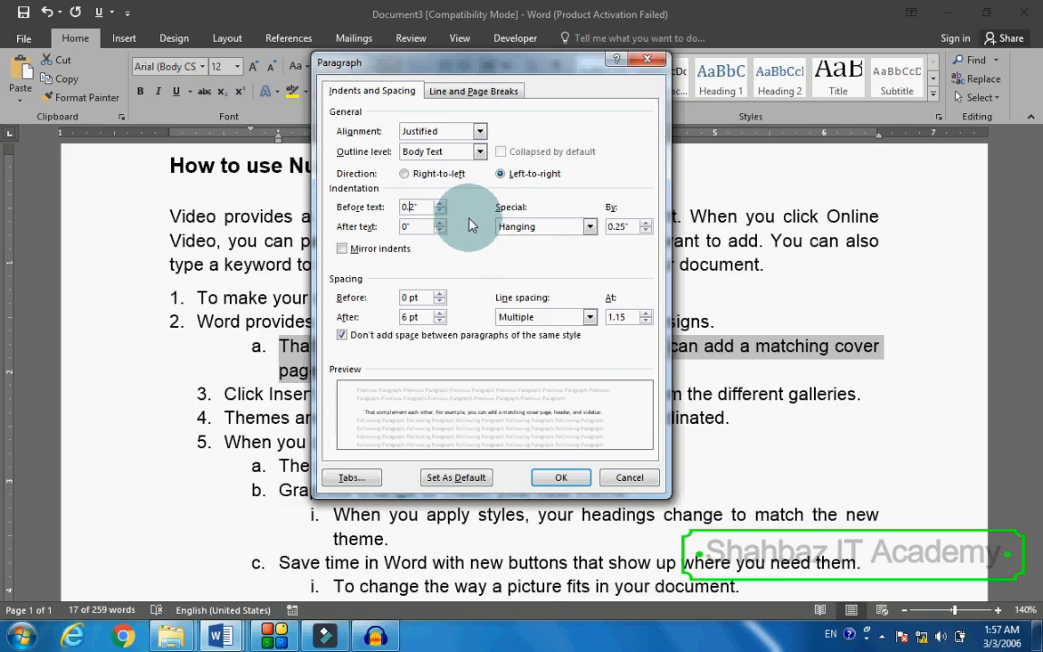
text(5)
click(557, 477)
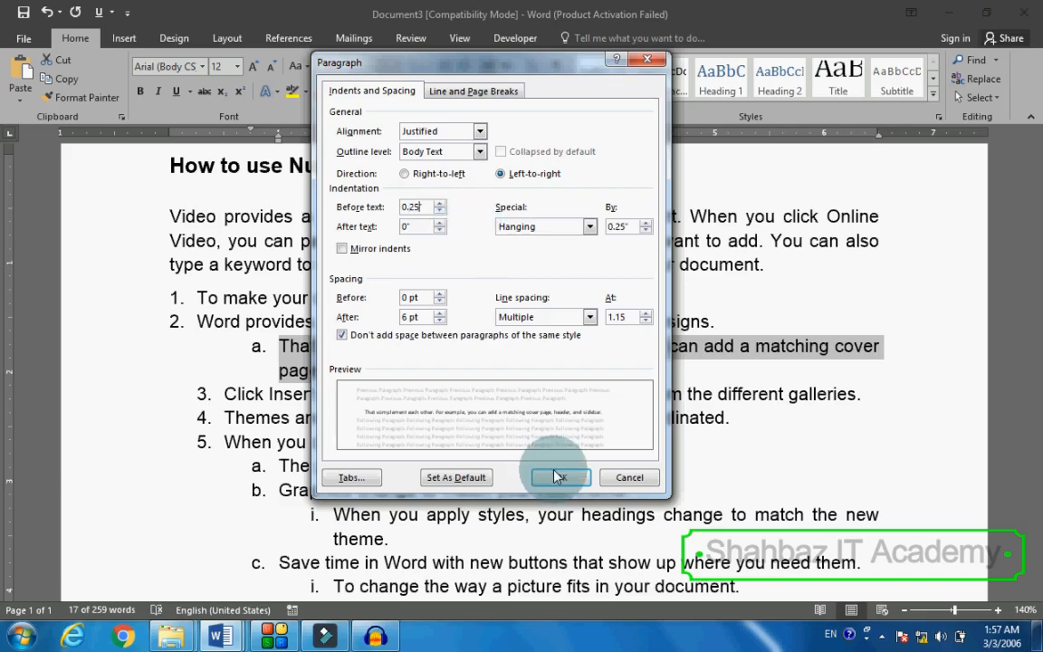
click(554, 477)
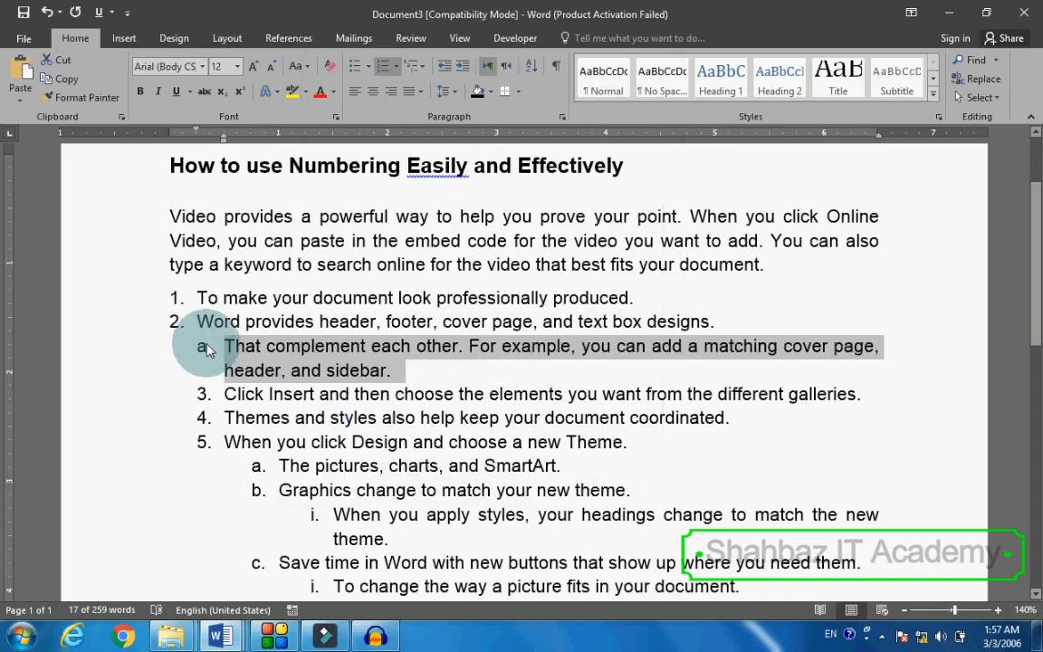
- Set the indentation before text to 0" for main items 3 to 5, from "Click Insert" to "When you click Design"
click(224, 395)
drag(223, 395, 276, 443)
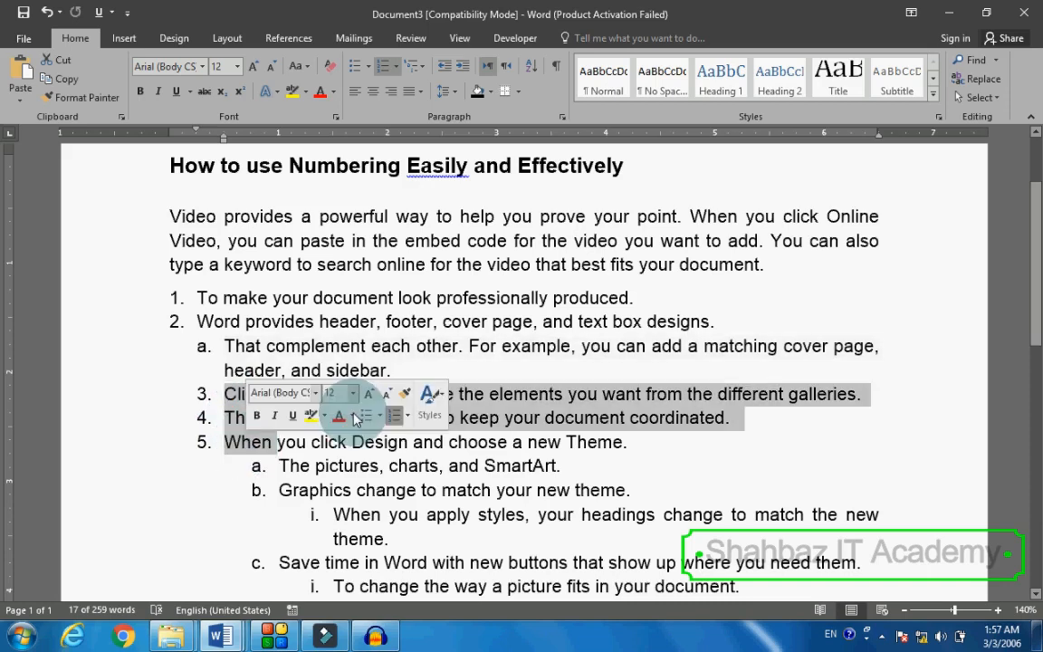
click(559, 117)
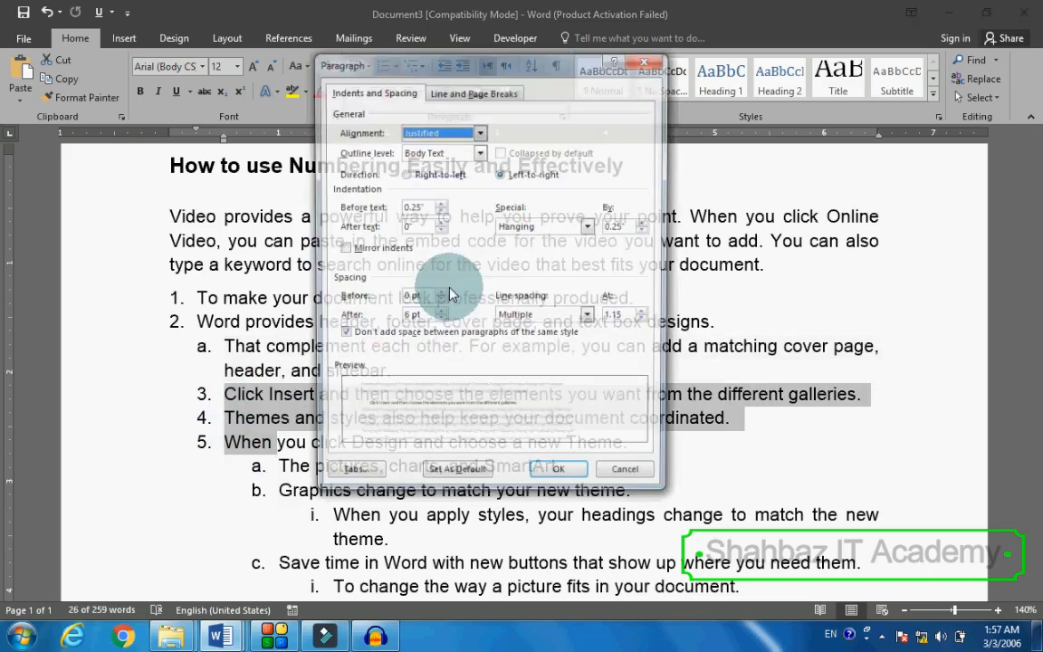
click(440, 213)
click(440, 214)
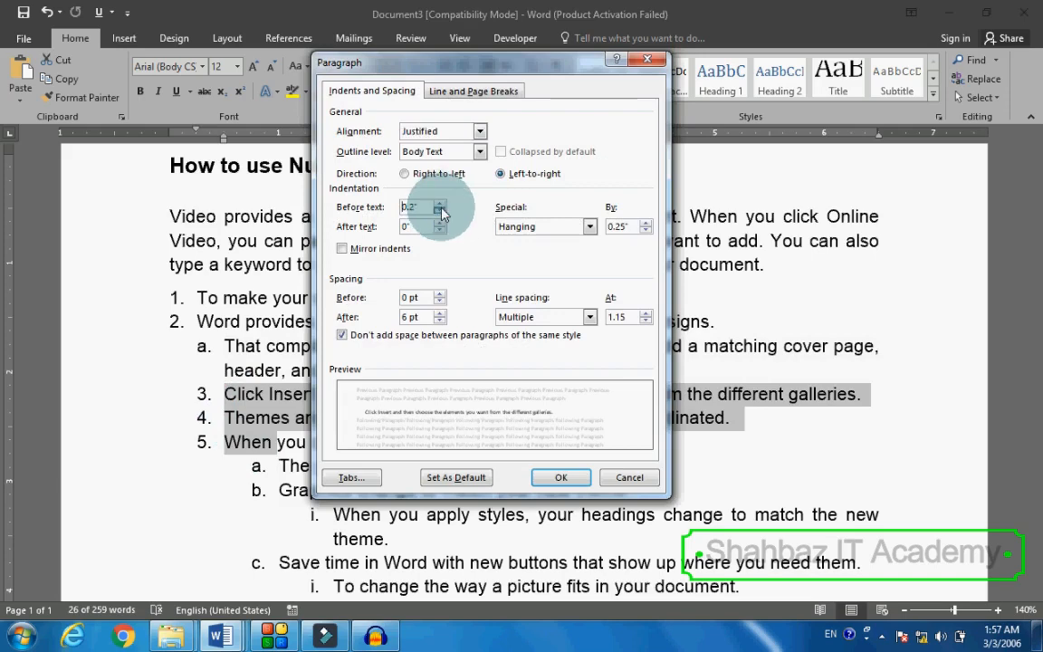
click(440, 214)
click(440, 214)
click(440, 204)
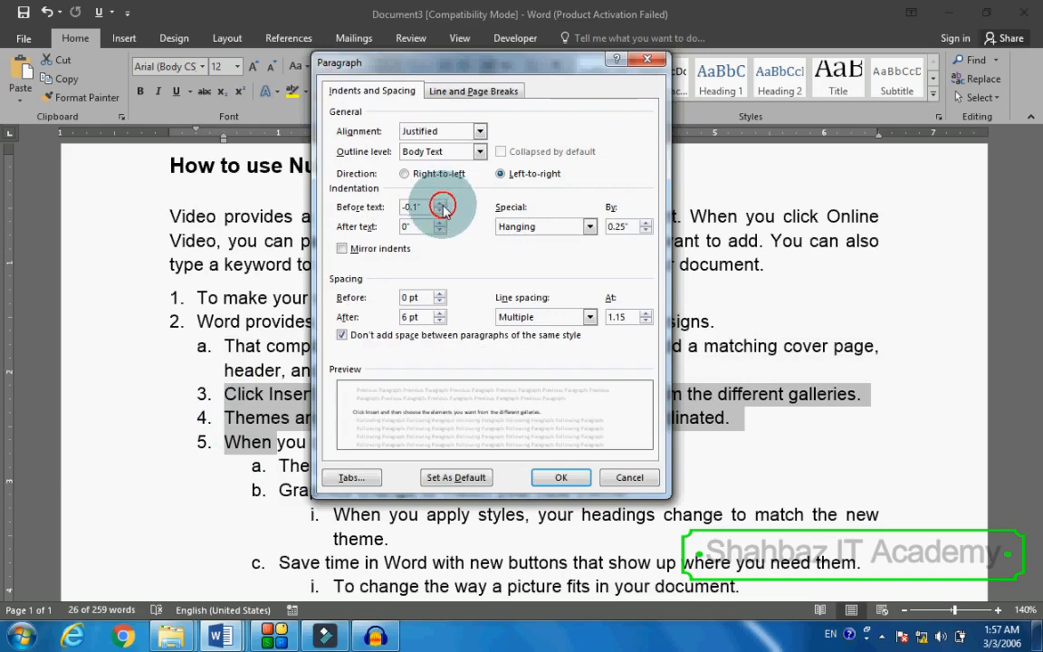
click(556, 477)
scroll(217, 337, down, 3)
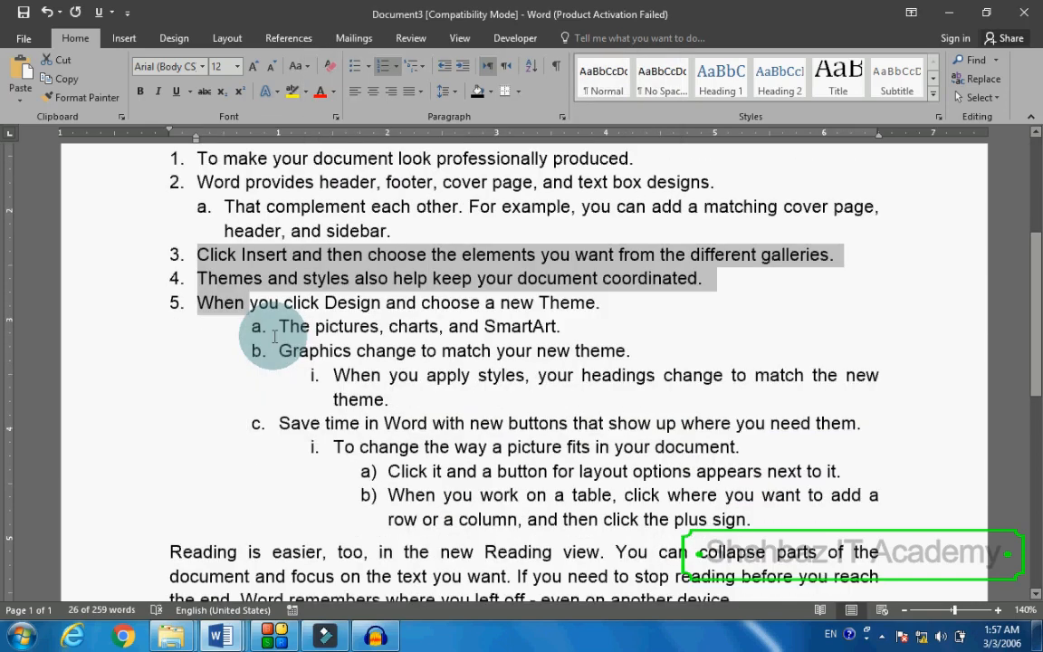
scroll(274, 337, down, 1)
drag(285, 283, 321, 329)
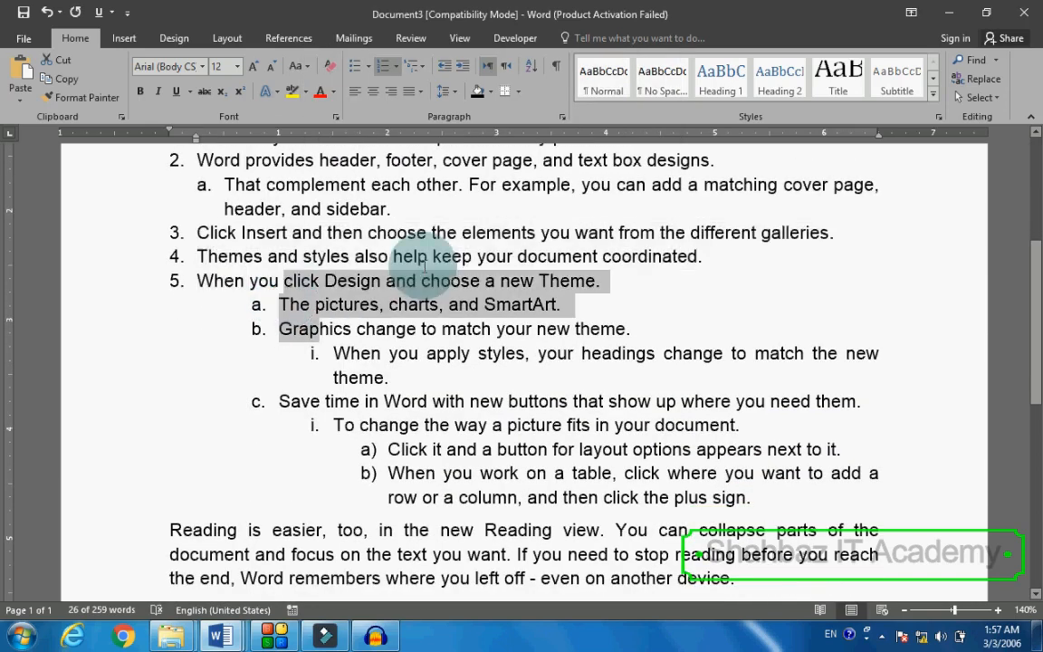
click(561, 117)
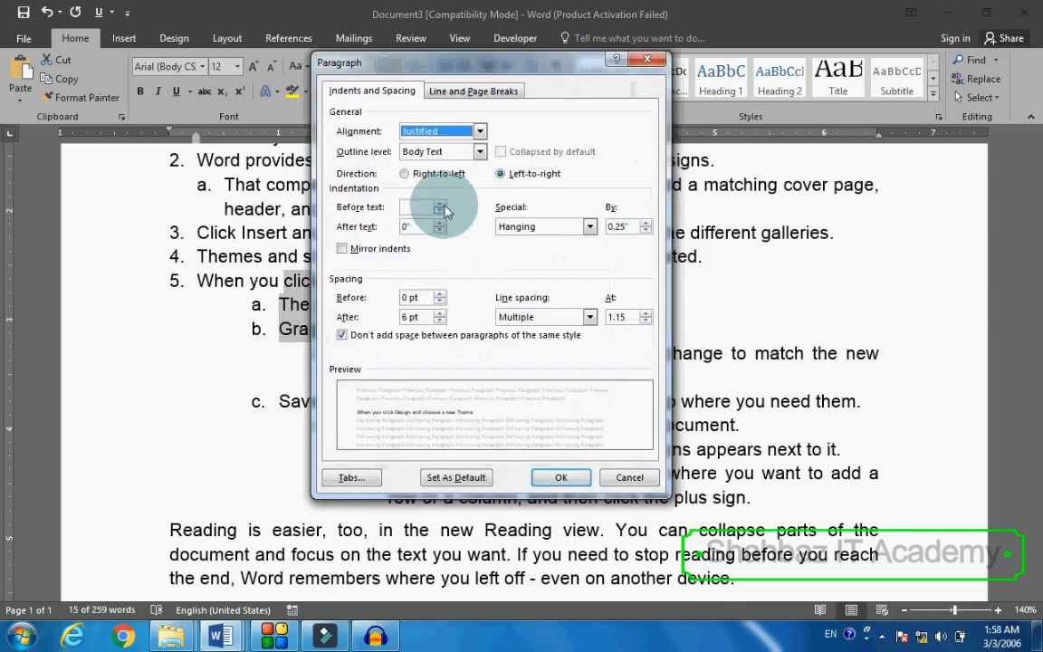
click(440, 206)
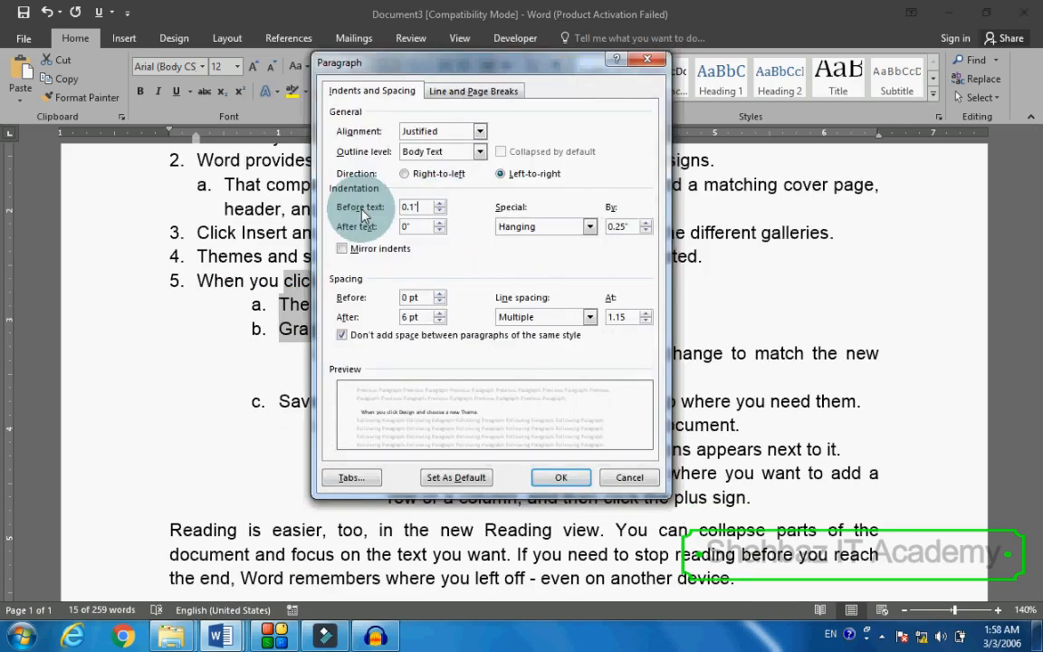
text(.25)
key(Return)
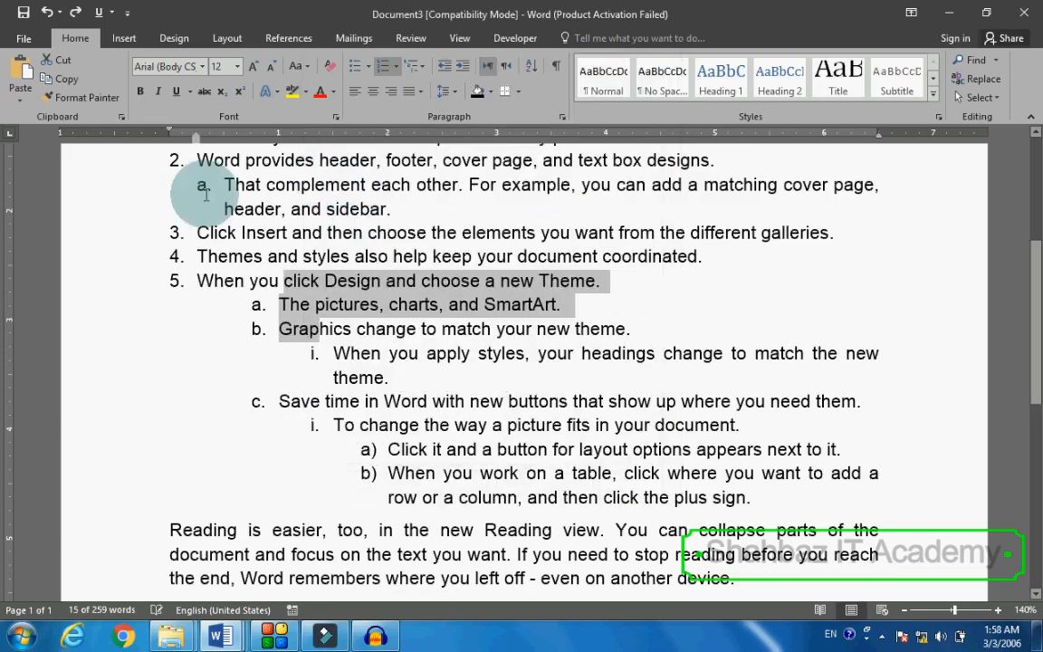
- Set the indentation before text to 0.25" for sub-items a and b under item 5, "The pictures, charts" and "Graphics change"
click(278, 304)
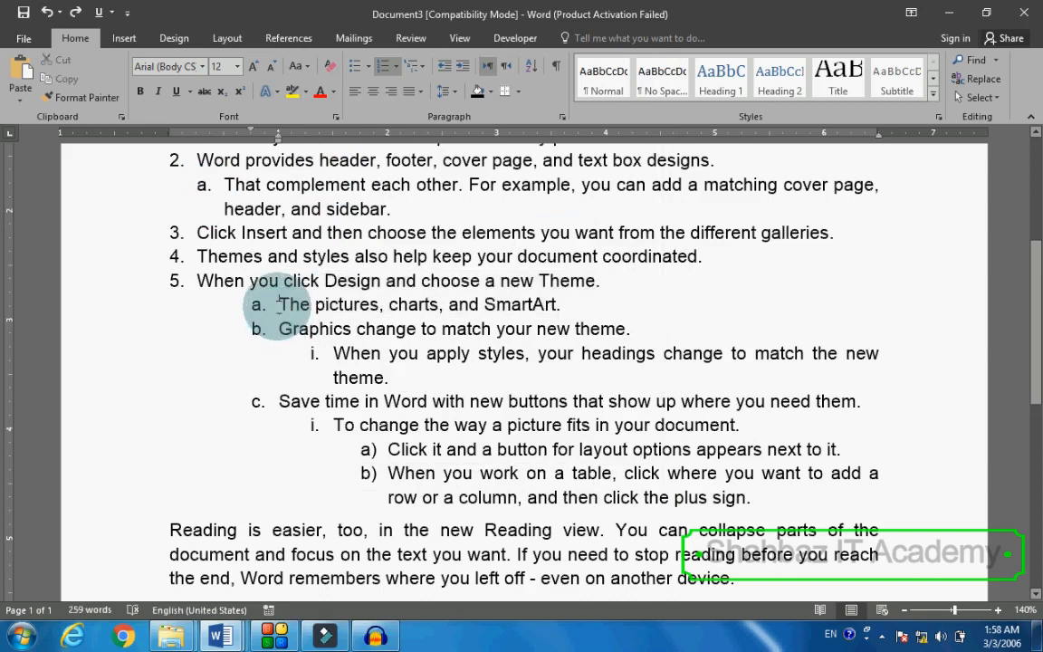
key(shift+Down)
key(shift+End)
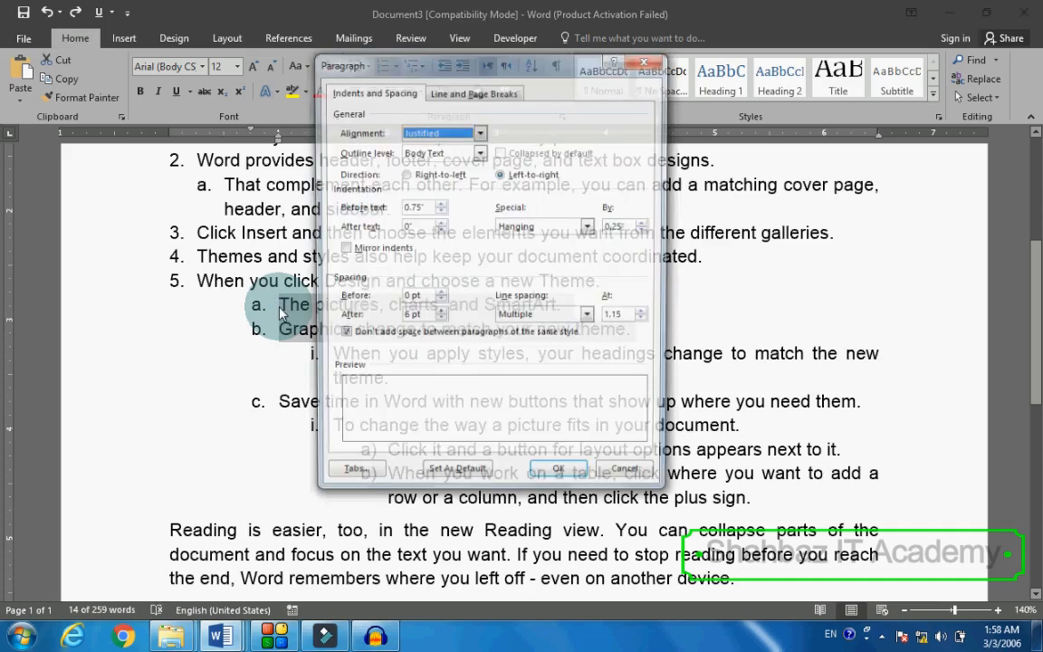
key(Tab)
key(Tab)
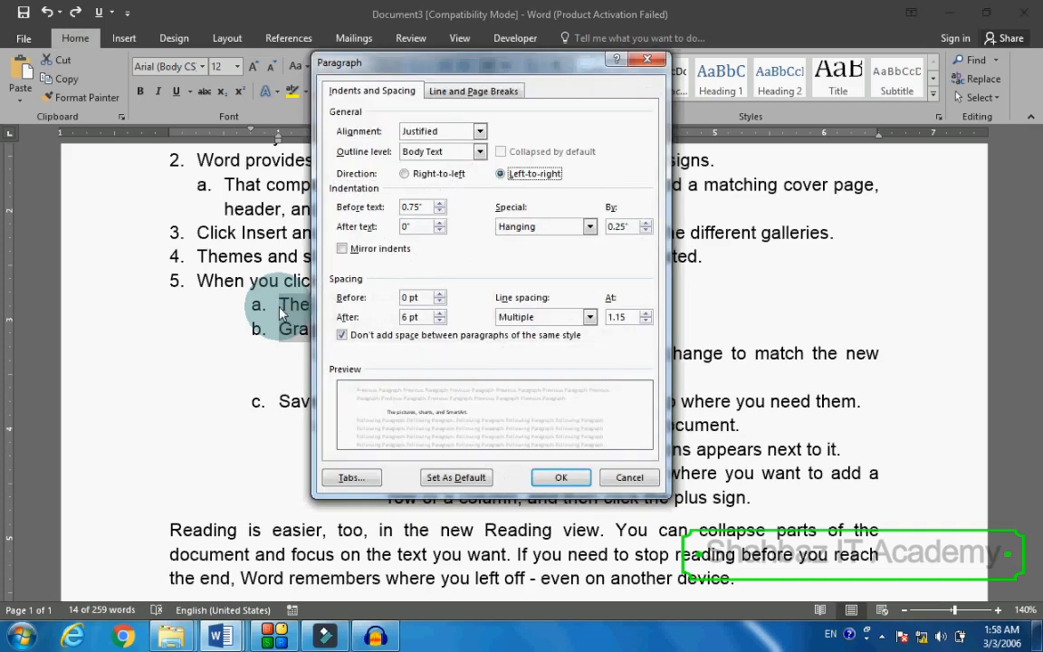
key(Return)
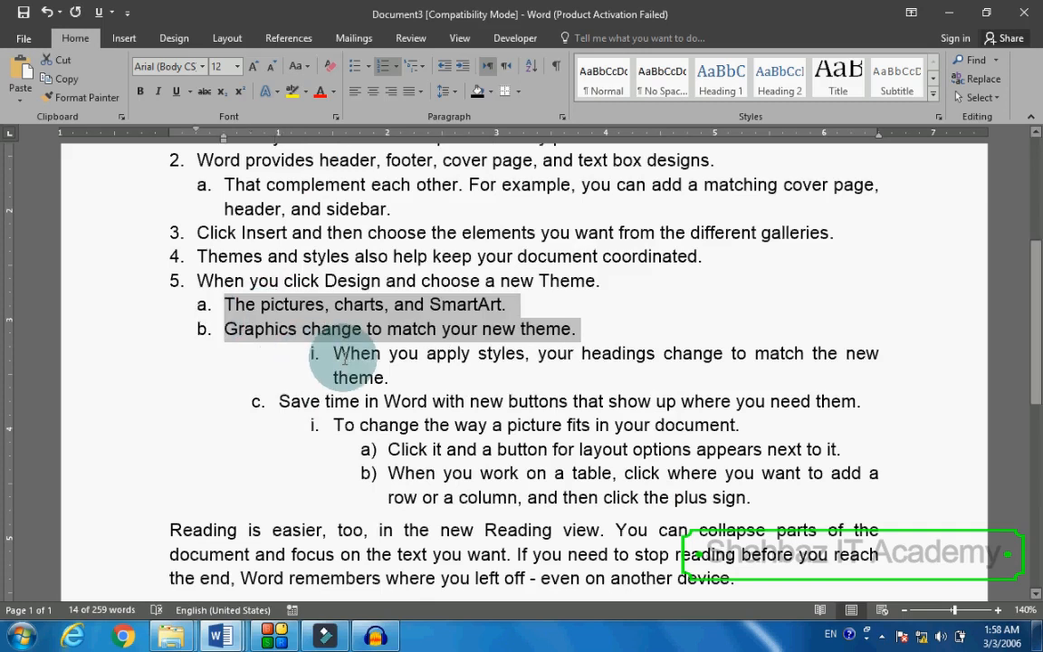
- Set the indentation before text to 0.25" for sub-item i, "When you apply styles"
double_click(346, 355)
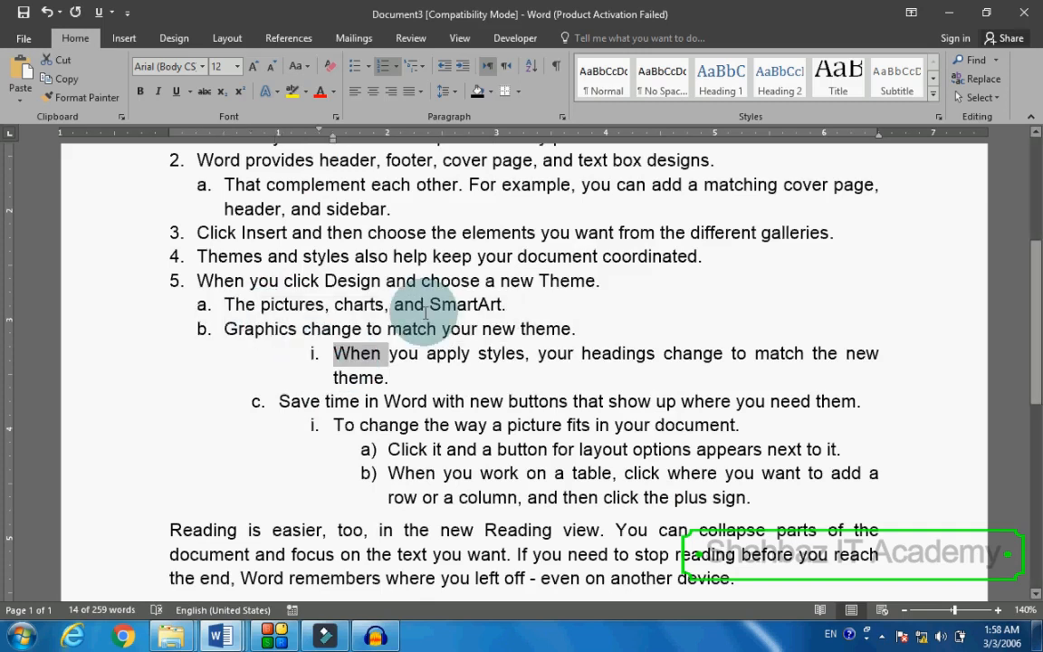
click(564, 117)
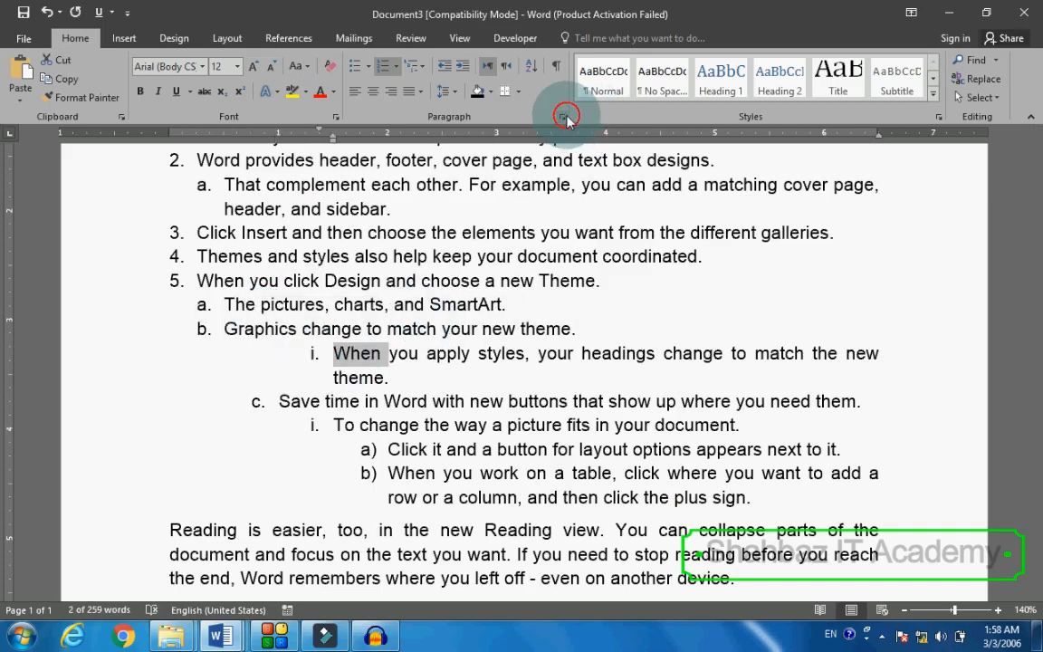
drag(427, 206, 376, 205)
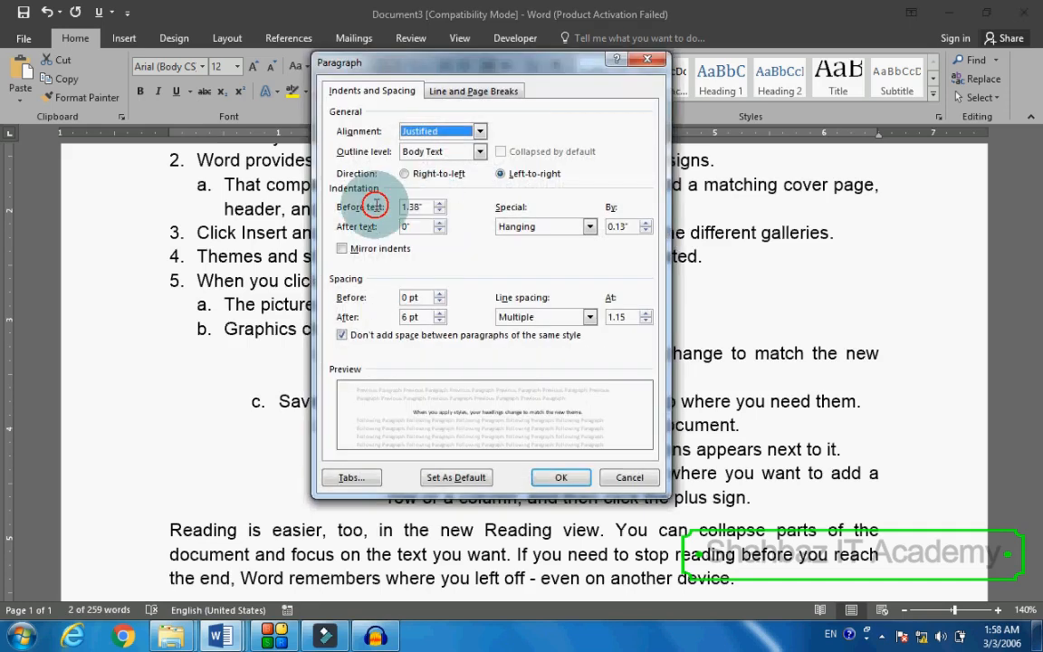
text(.2)
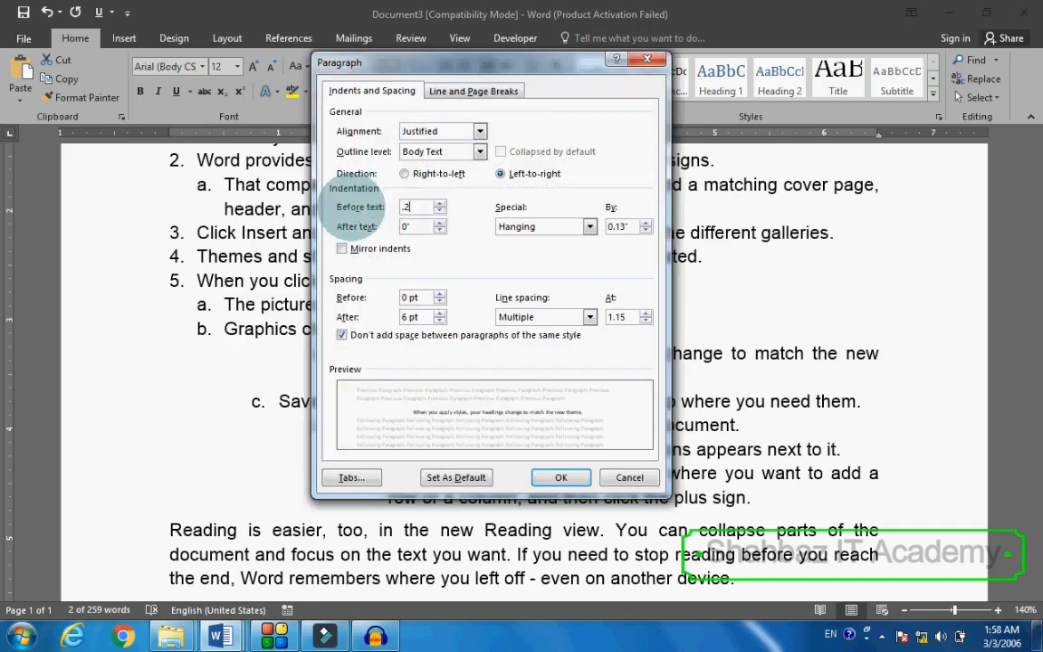
text(5)
key(Return)
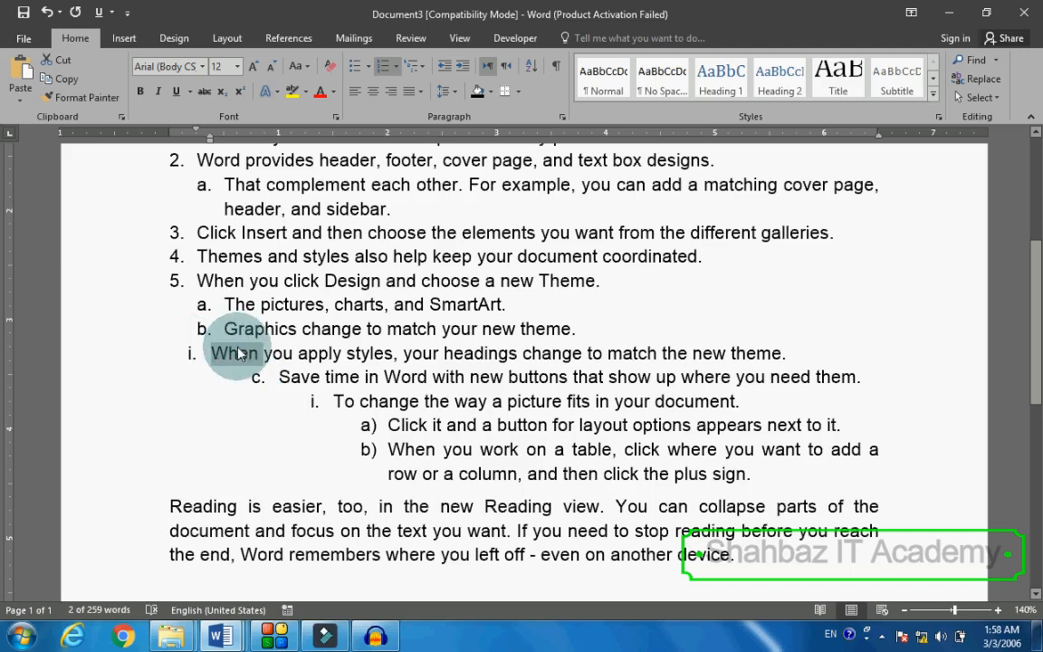
- Set the indentation before text to 0.5" for sub-item i, "When you apply styles"
click(559, 116)
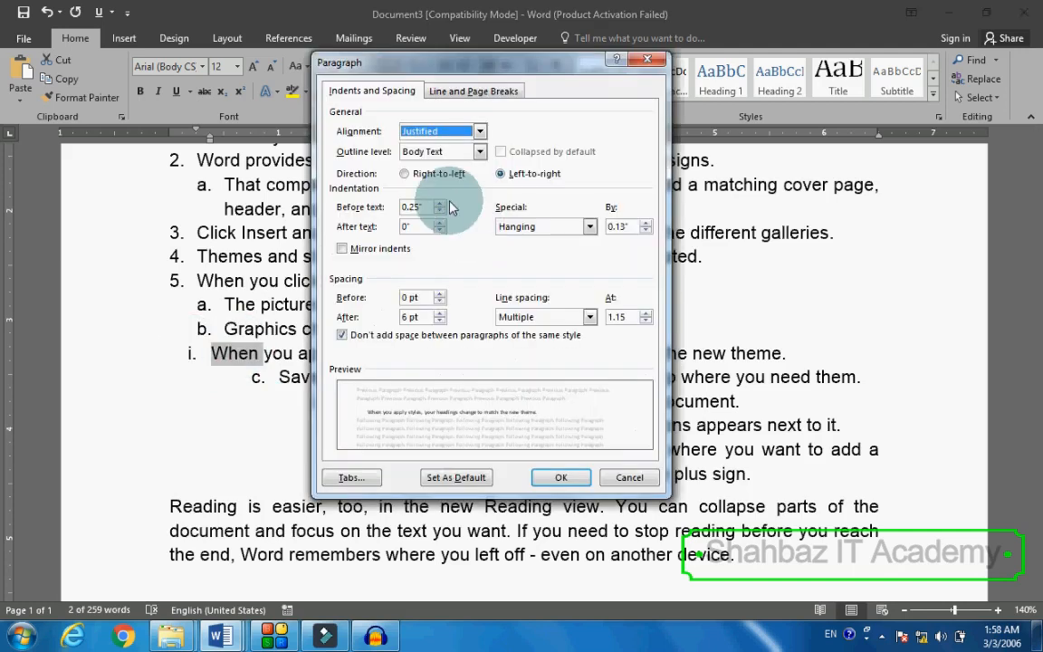
drag(421, 205, 337, 210)
key(BackSpace)
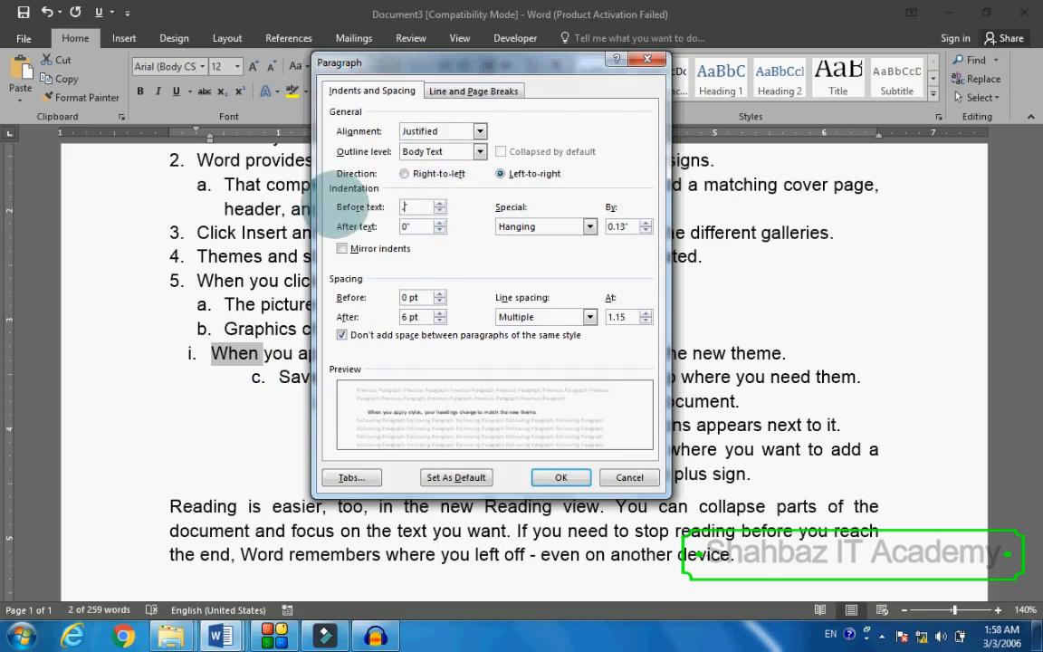
key(Return)
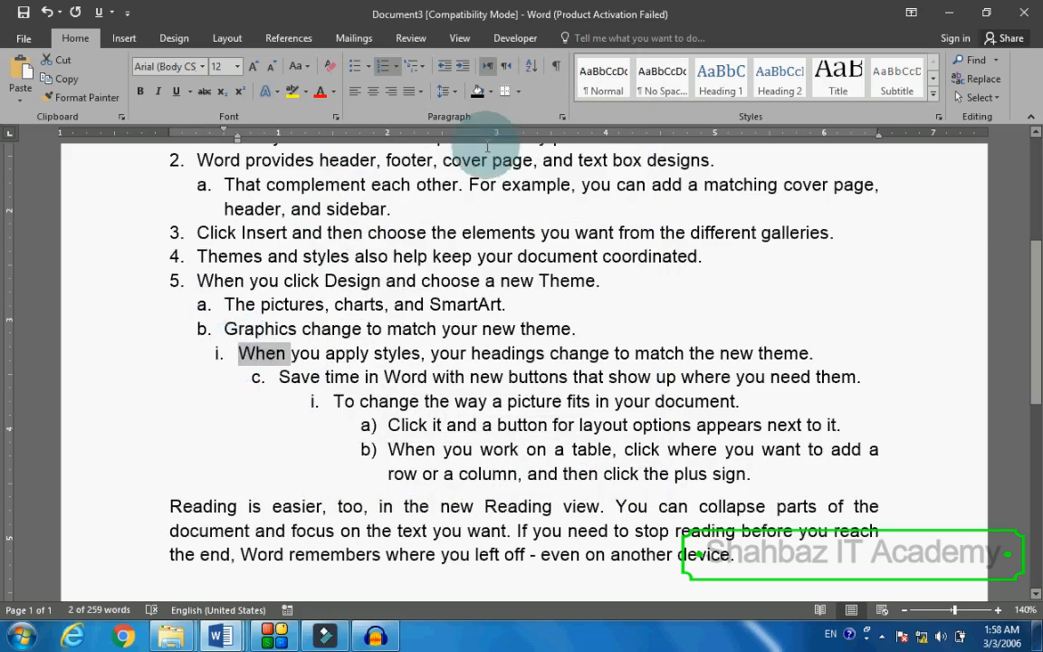
- Set the indentation before text to 0.6" for sub-item i, "When you apply styles"
click(564, 118)
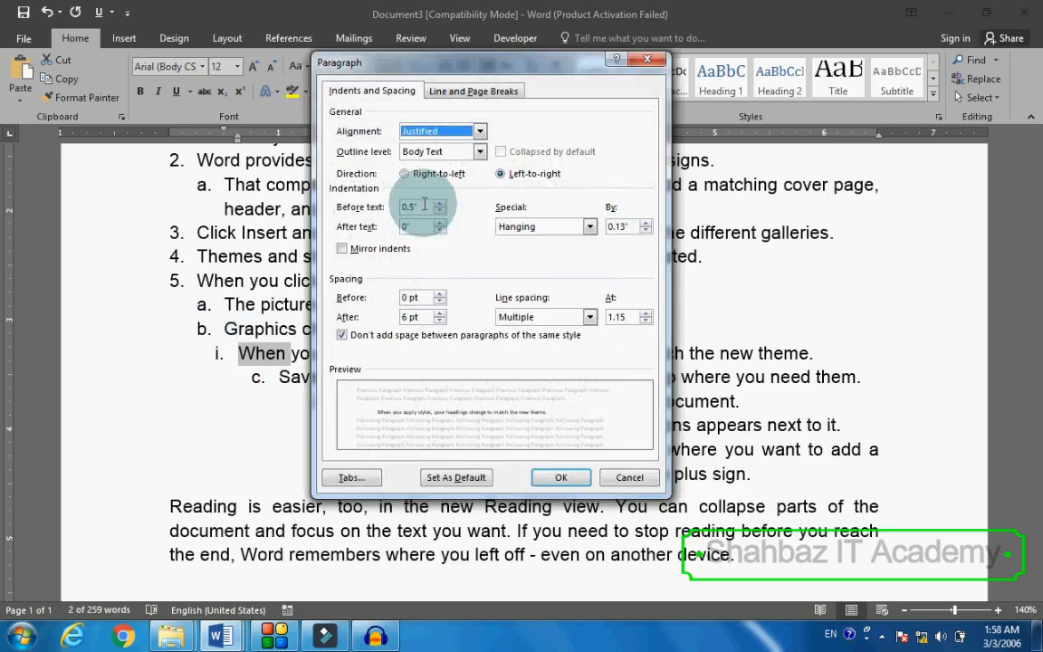
click(424, 204)
key(BackSpace)
key(BackSpace)
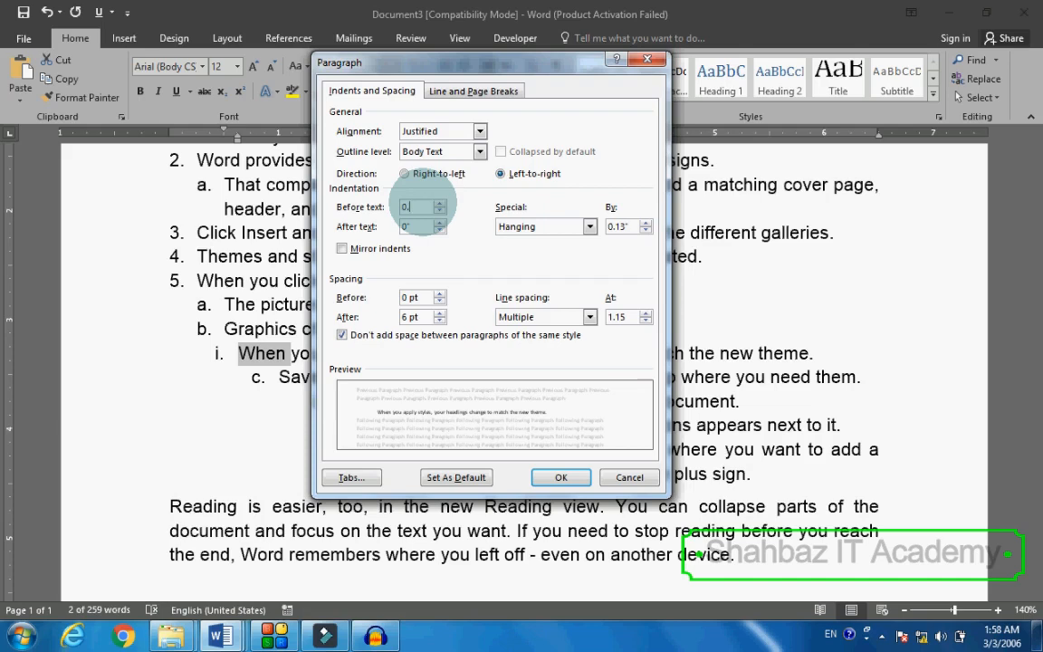
text(6)
key(Tab)
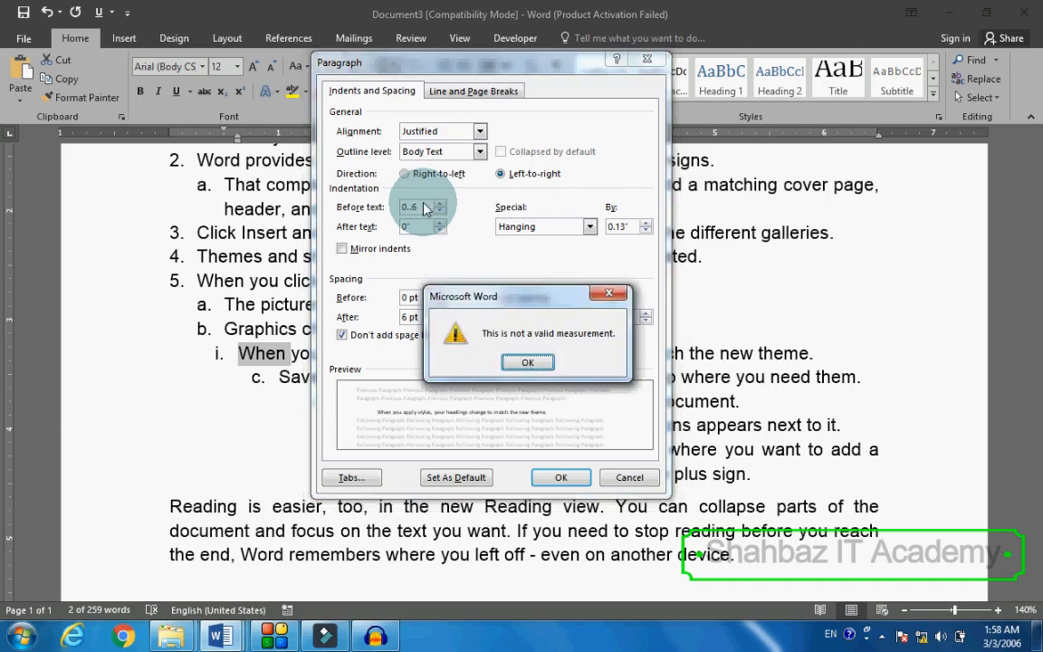
key(Return)
key(BackSpace)
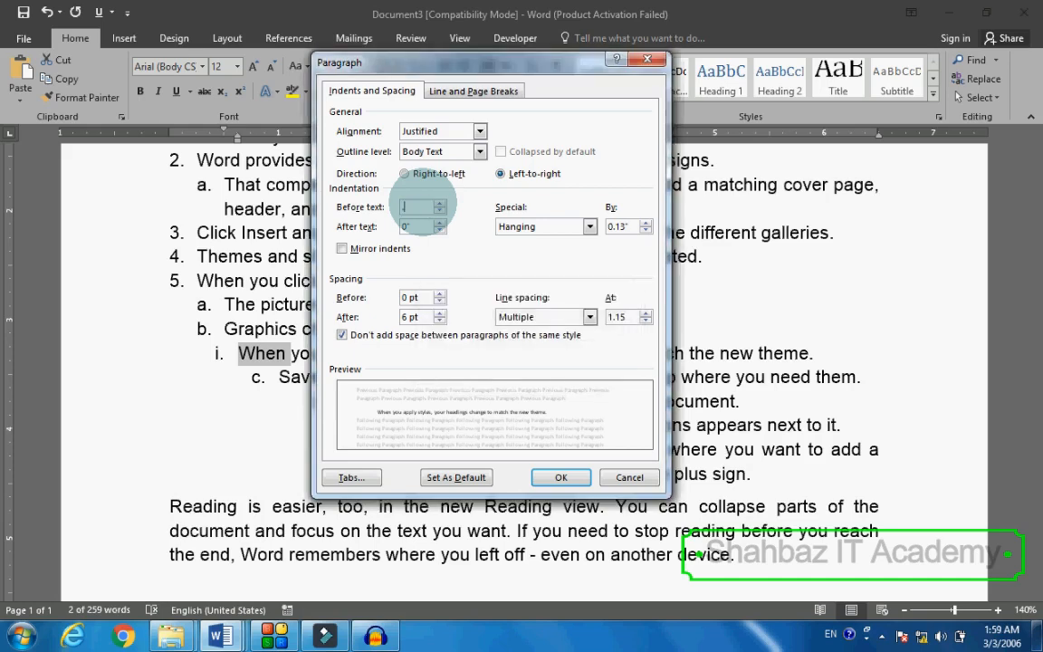
text(0.6)
key(Return)
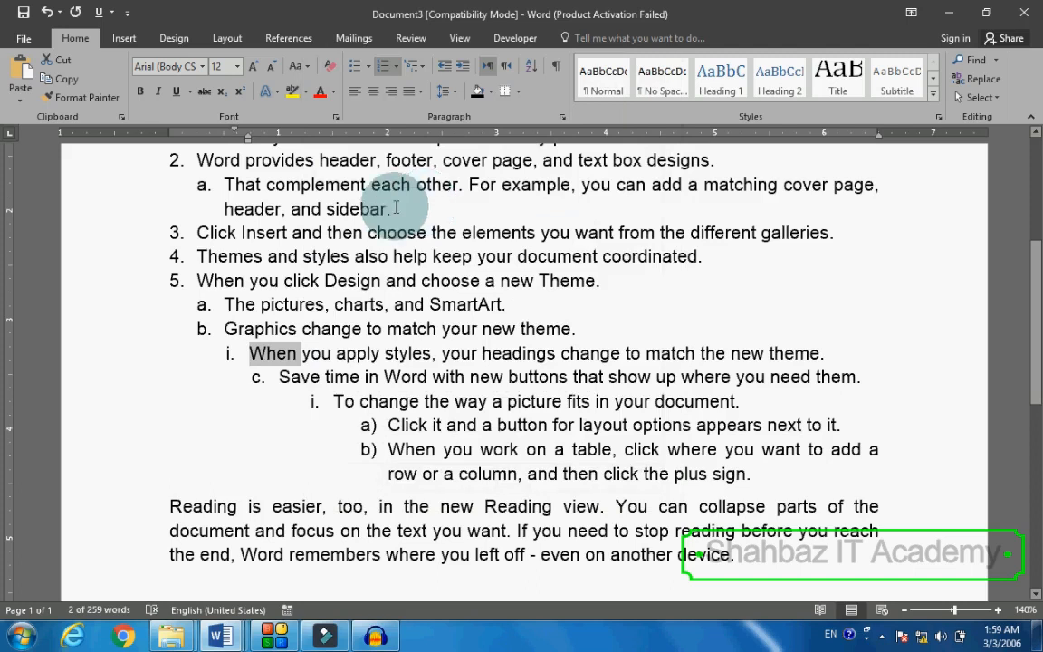
- Set the indentation before text to 0.25" for sub-item c, "Save time in Word"
click(365, 391)
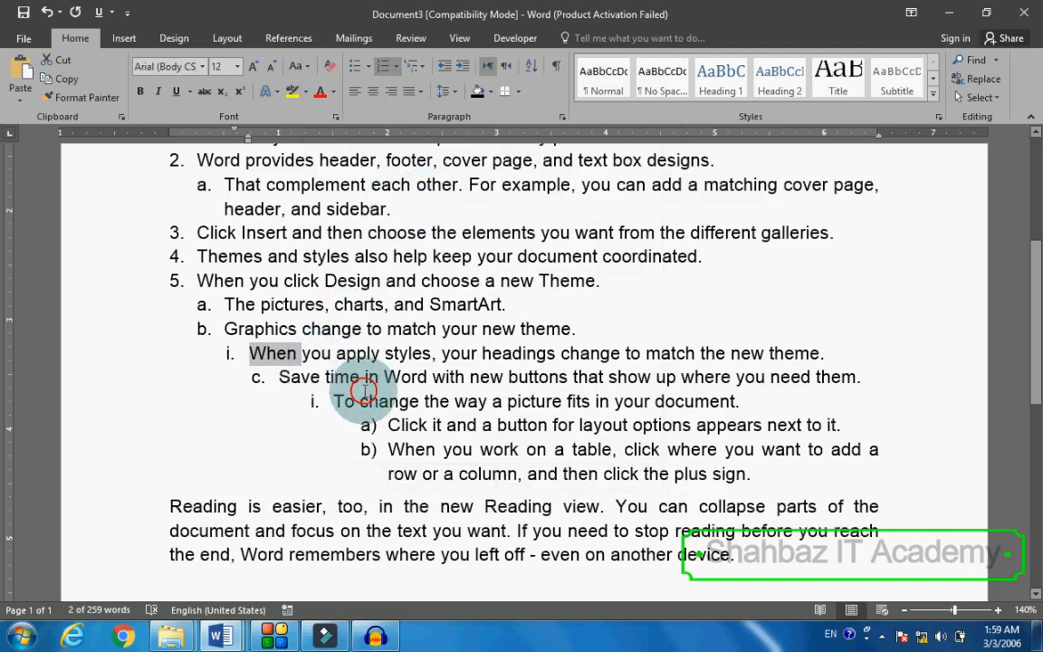
key(Down)
key(Home)
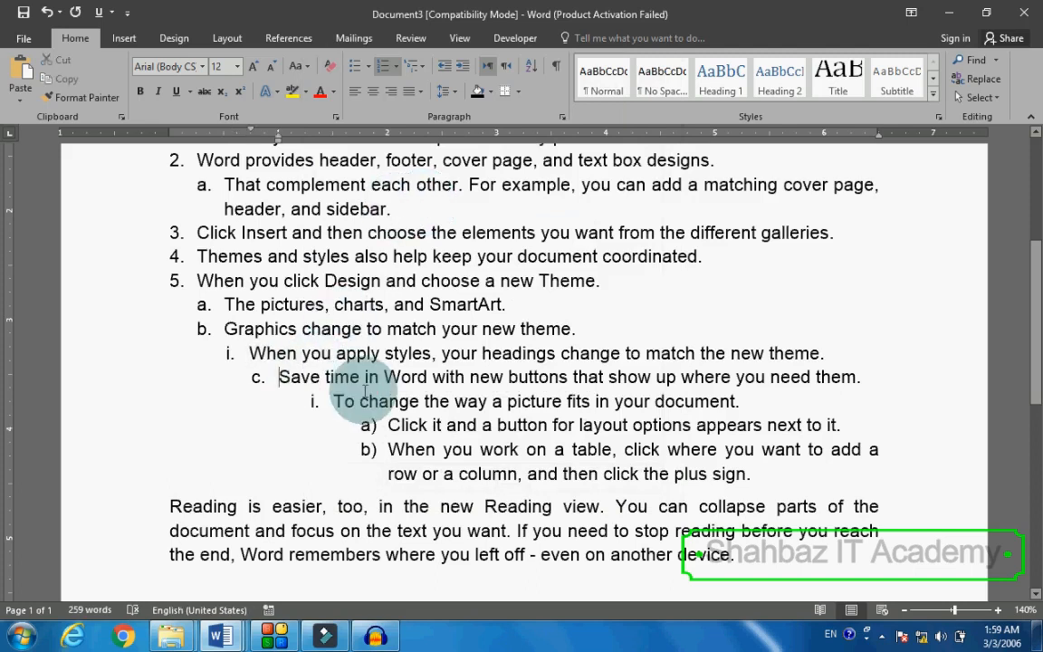
key(shift+Down)
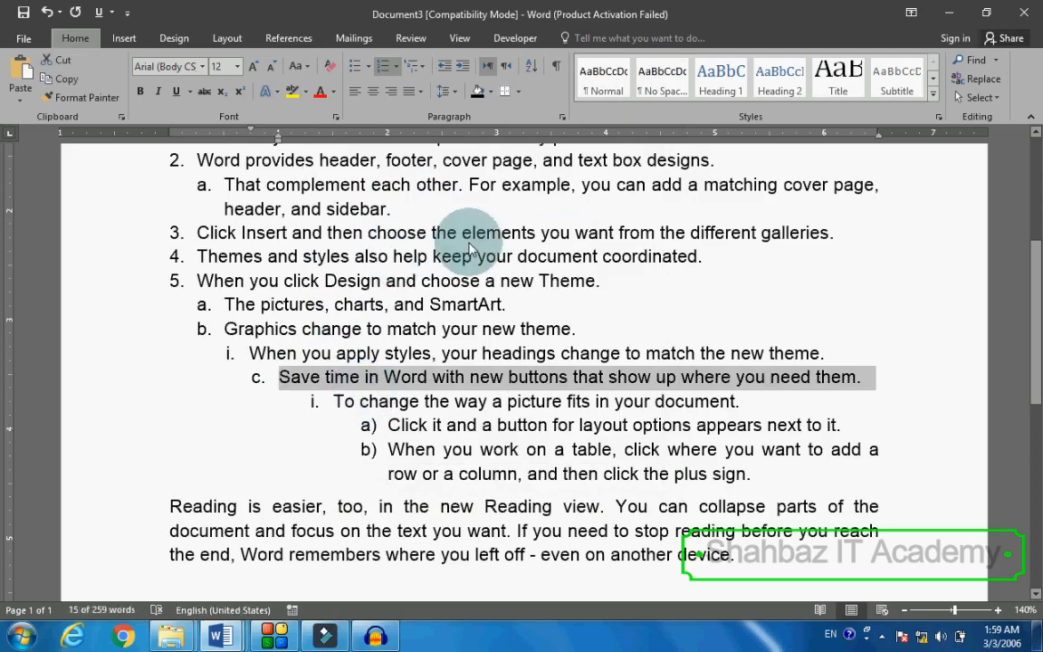
key(alt+o)
key(p)
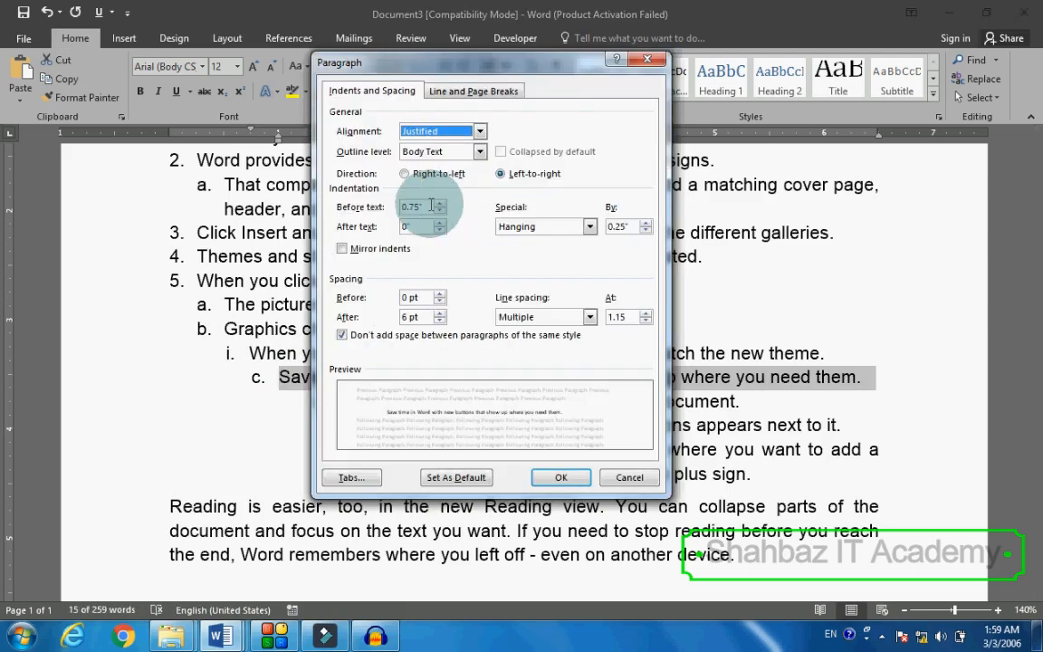
double_click(431, 206)
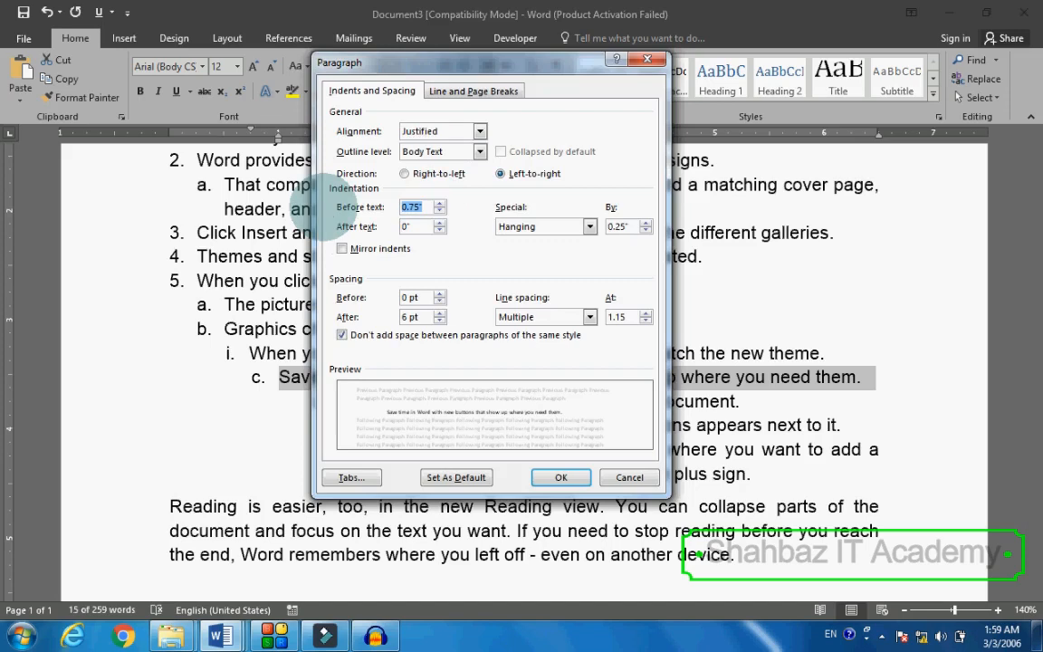
text(.25)
key(Return)
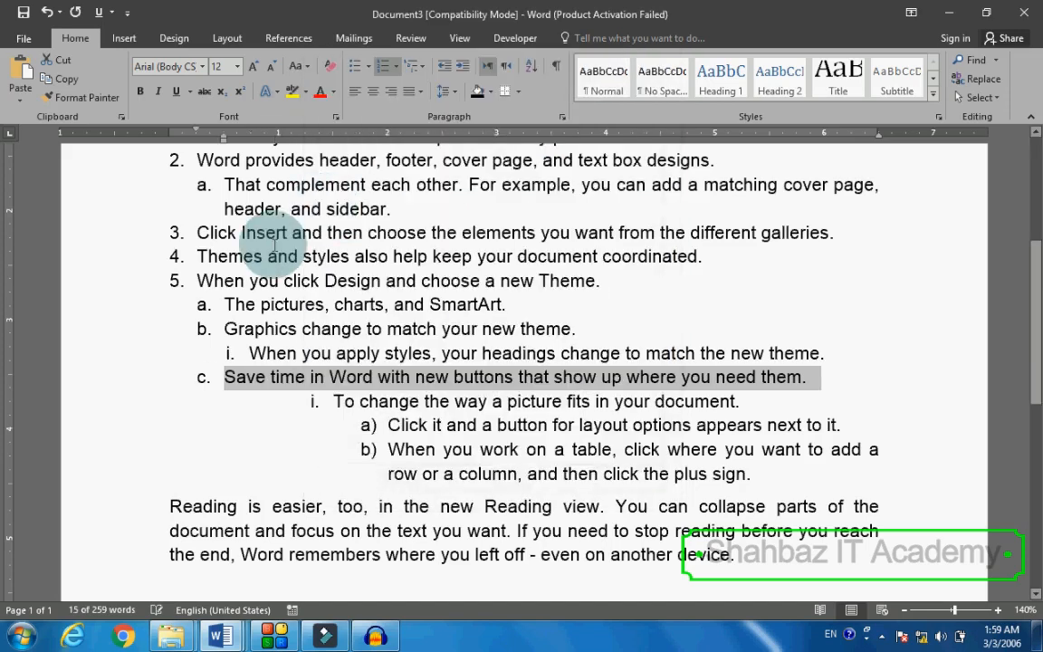
- Set the hanging indent to 0.5" for main items 1 and 2, "To make your document look" and "Word provides header"
scroll(317, 288, down, 2)
scroll(317, 288, down, 1)
click(336, 297)
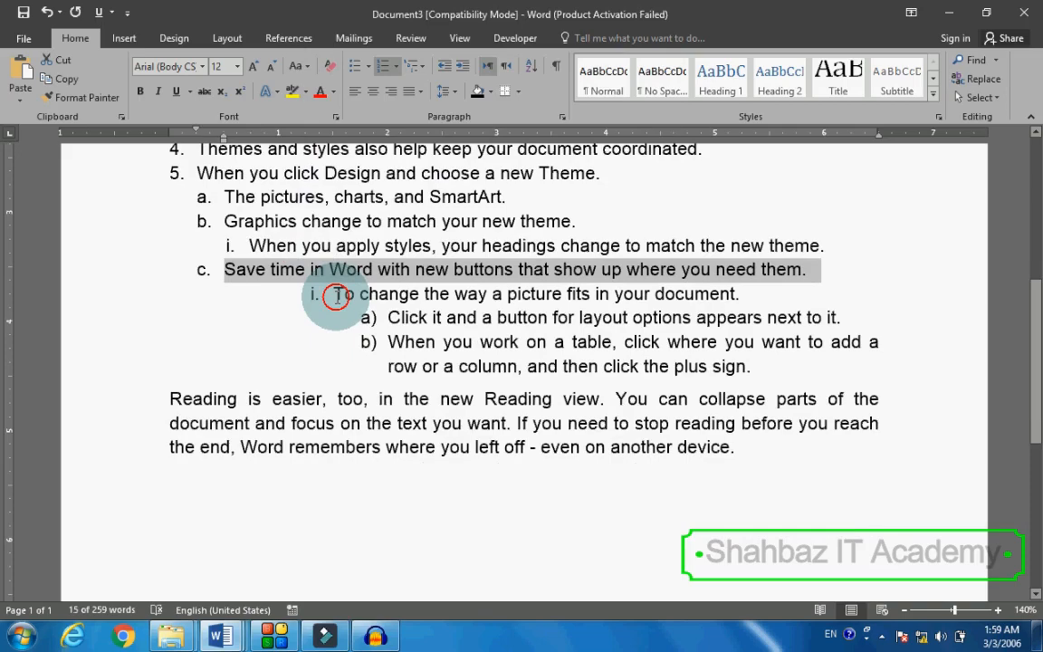
scroll(308, 299, up, 6)
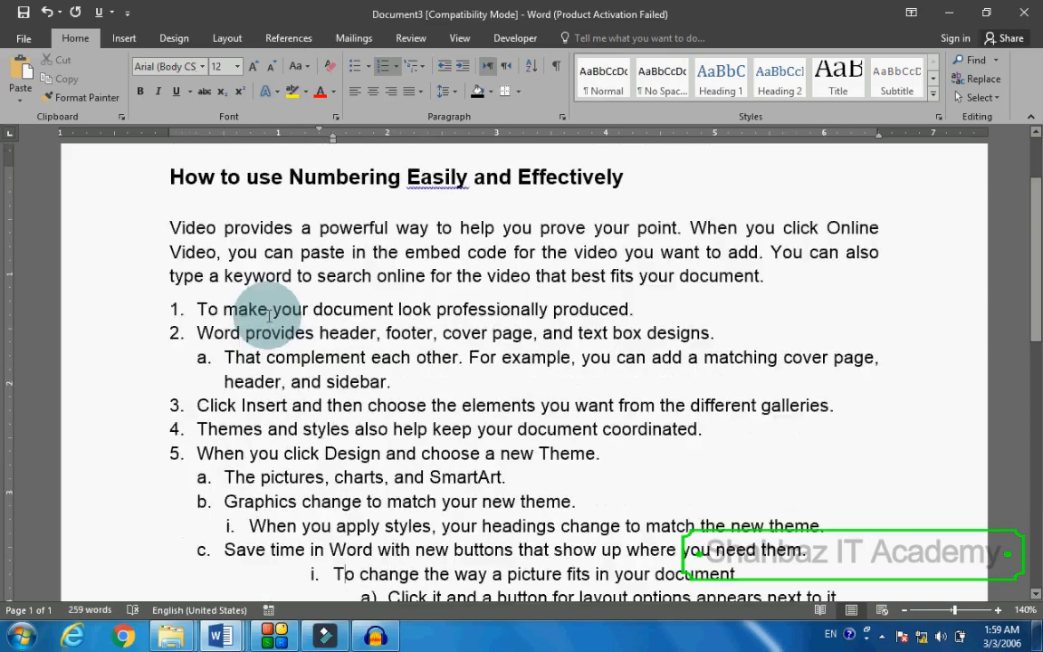
scroll(222, 307, down, 1)
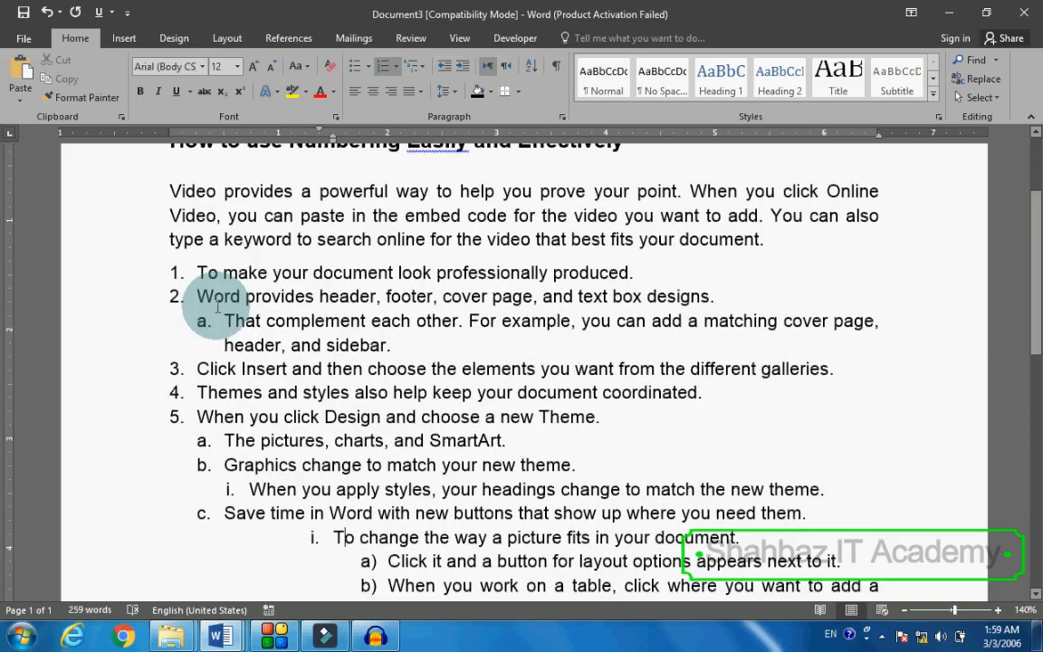
scroll(217, 308, down, 1)
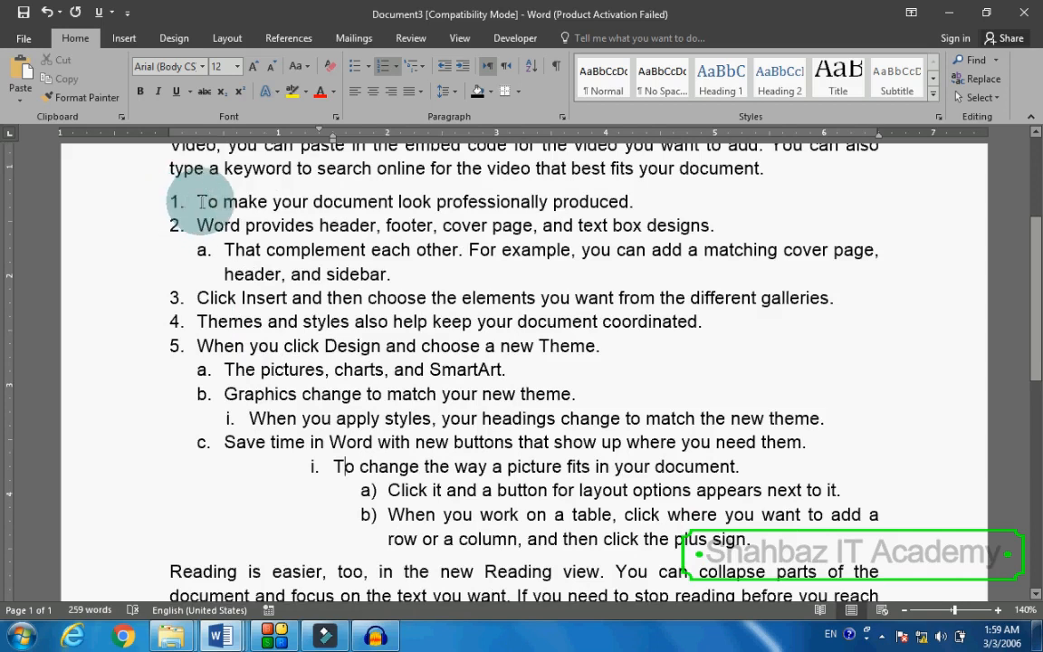
click(134, 207)
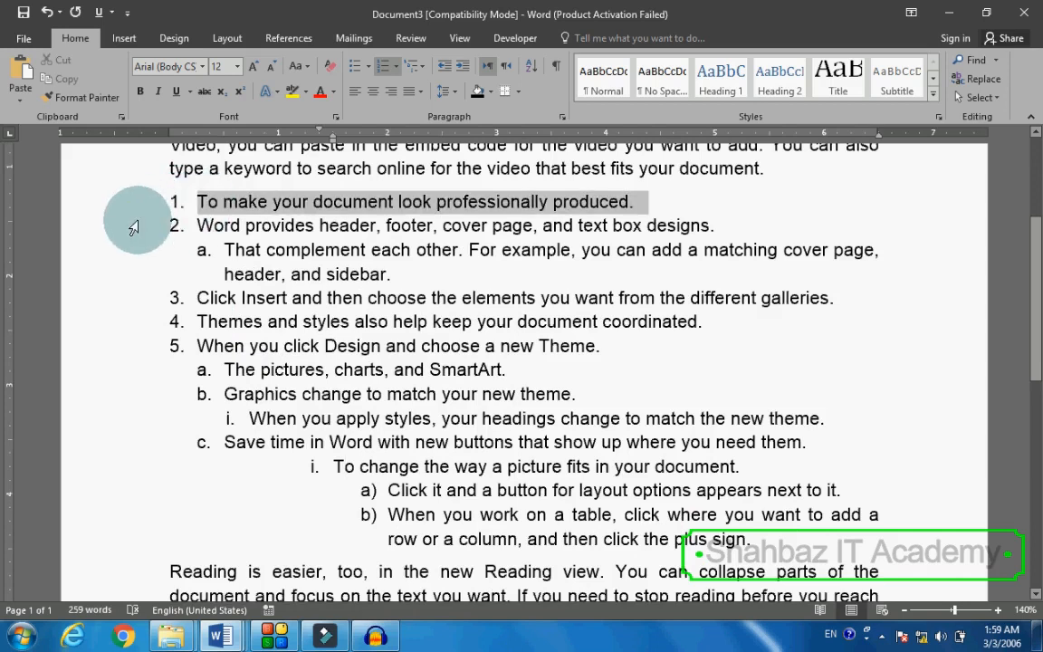
drag(134, 228, 135, 228)
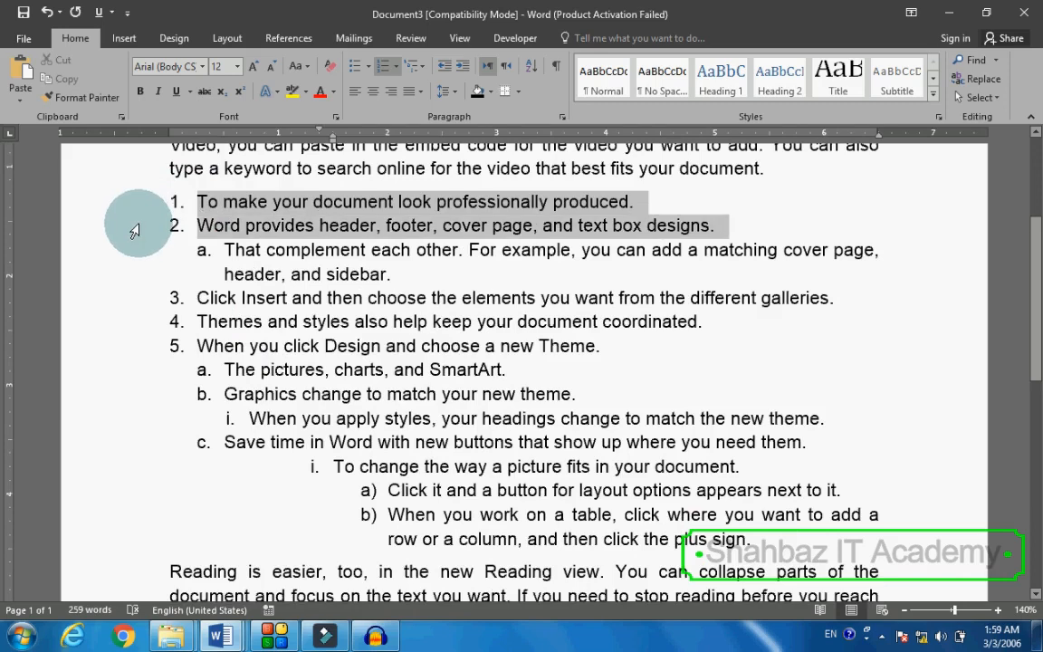
click(562, 116)
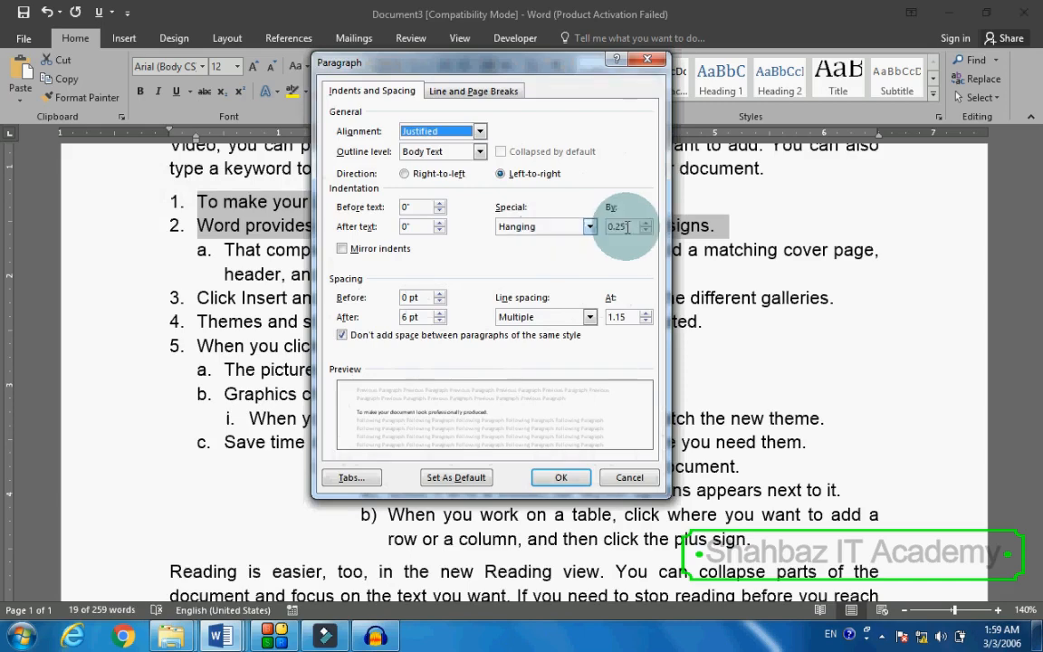
double_click(626, 227)
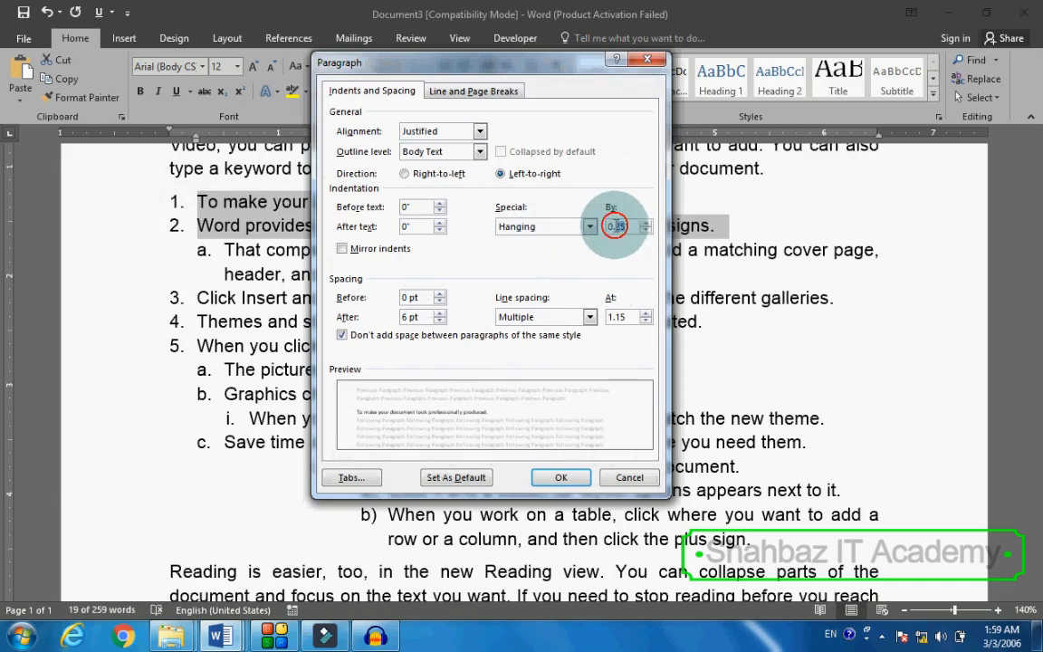
text(0.5)
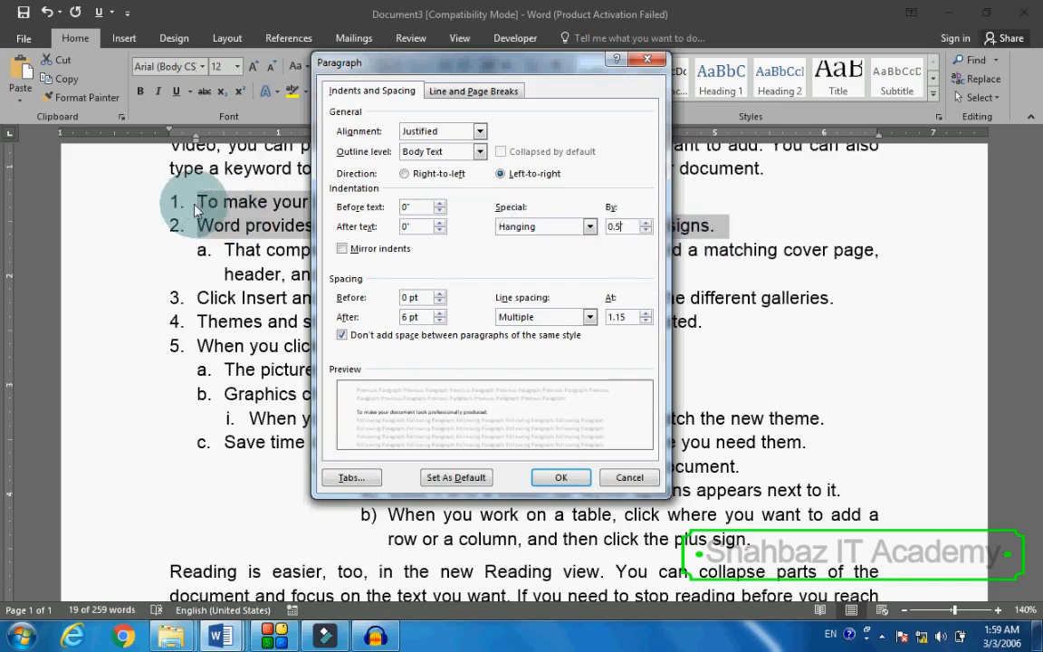
click(561, 477)
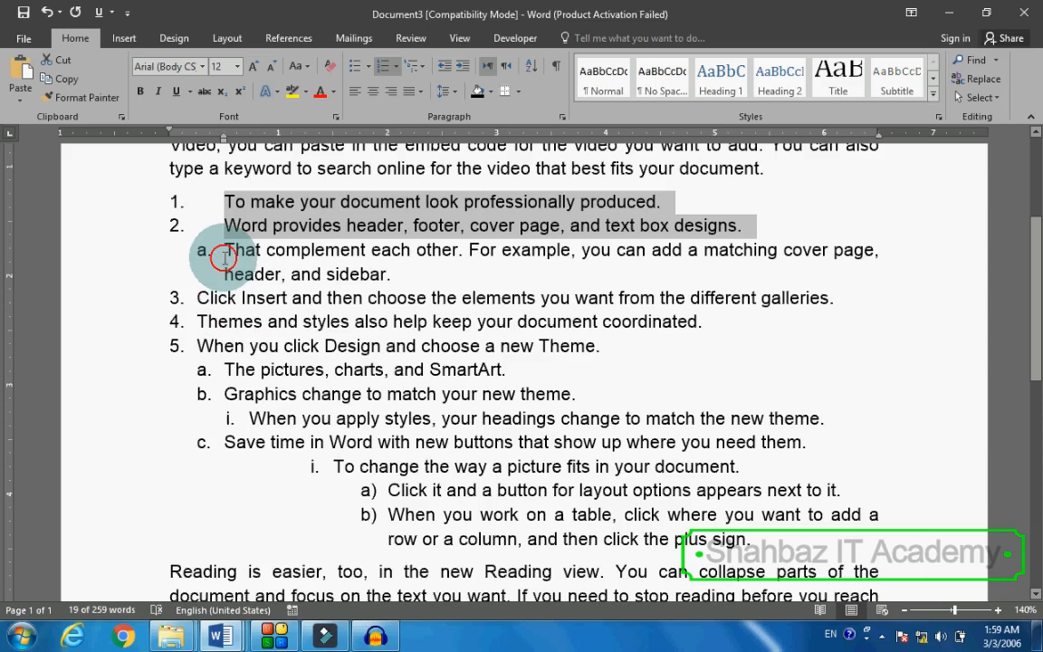
- Set both the indentation before text and the hanging indent to 0.5" for sub-item a, "That complement each other"
drag(222, 251, 282, 273)
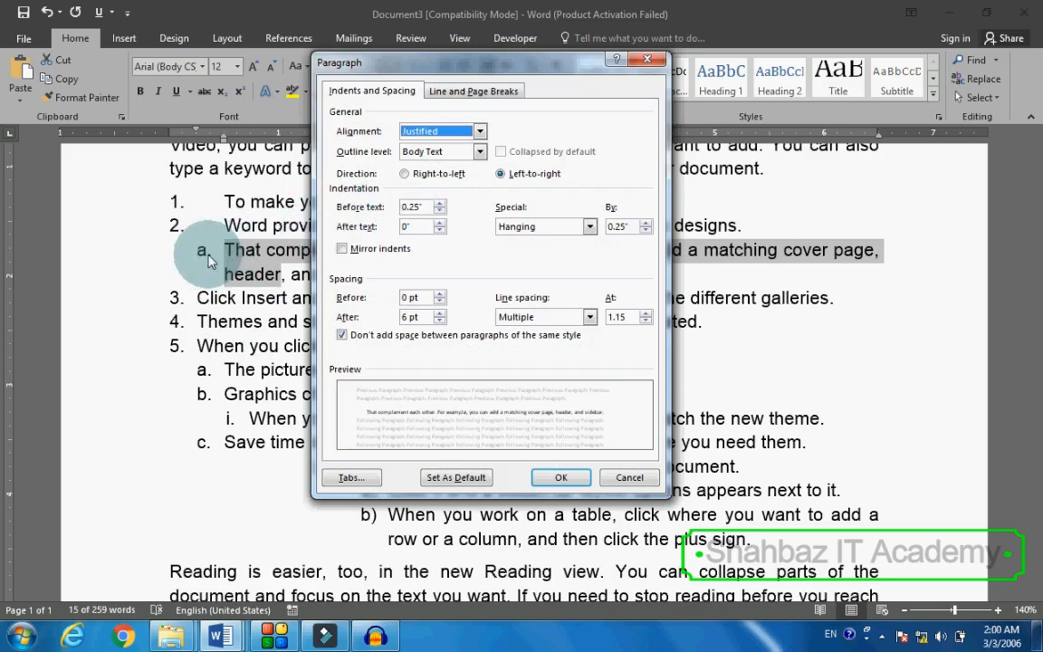
click(437, 204)
click(438, 203)
click(439, 204)
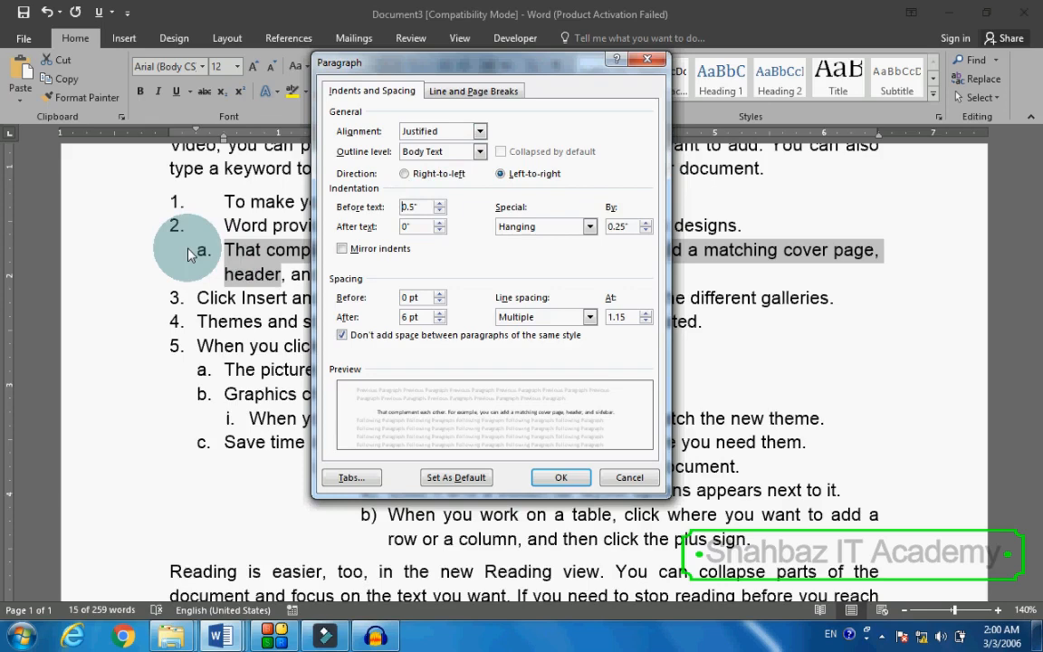
click(644, 225)
click(645, 224)
click(645, 225)
click(546, 480)
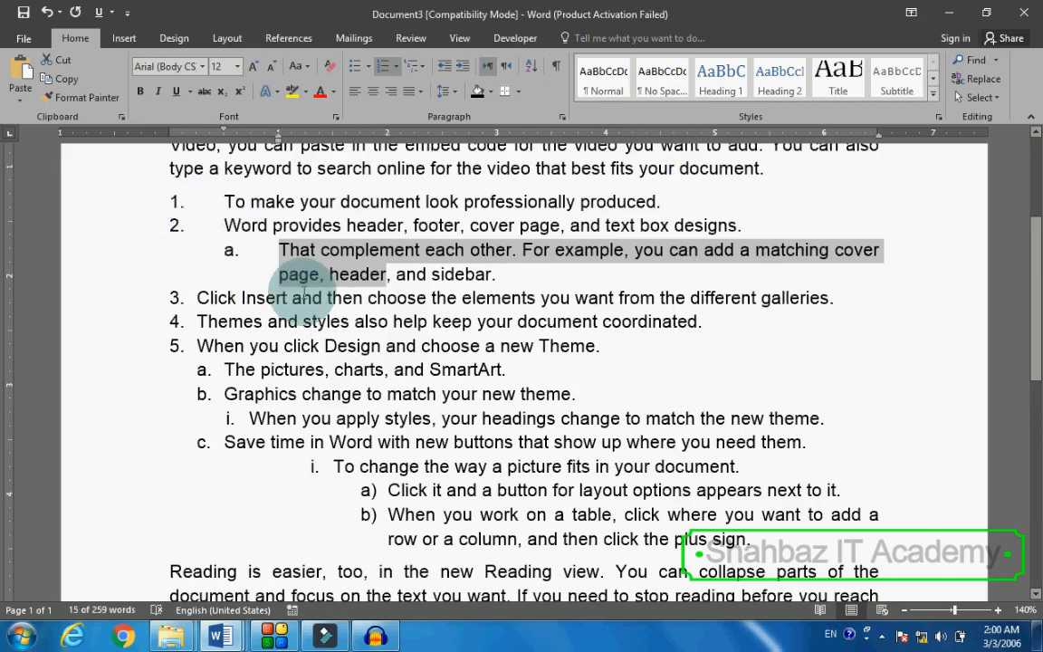
- Set the spacing after every item of the numbered list to 8 pt, allowing space between paragraphs of the same style
click(277, 316)
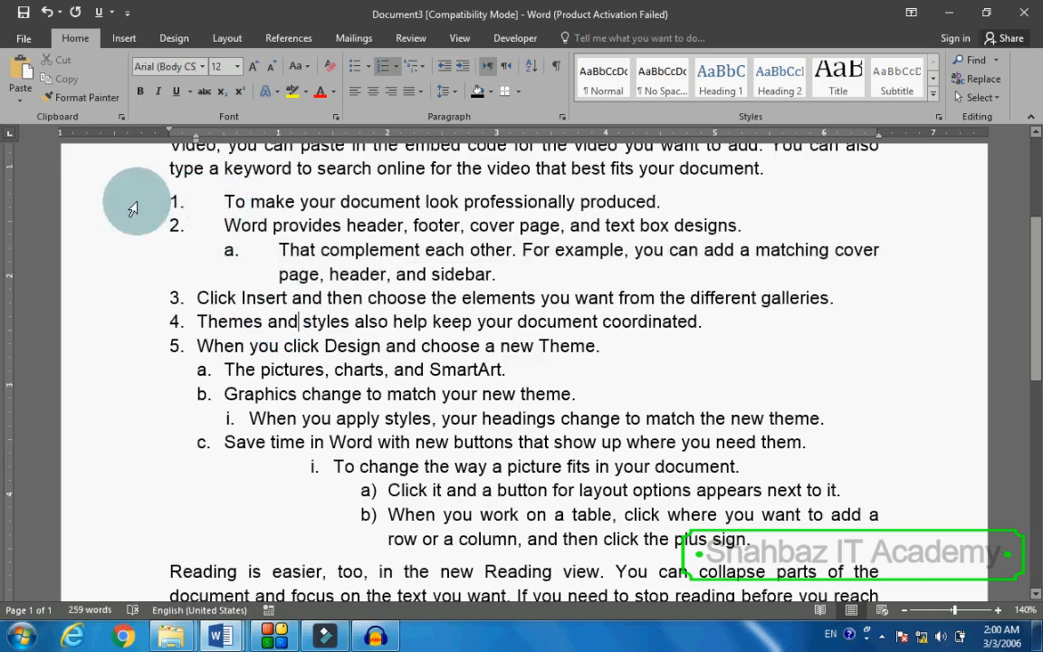
drag(118, 206, 98, 450)
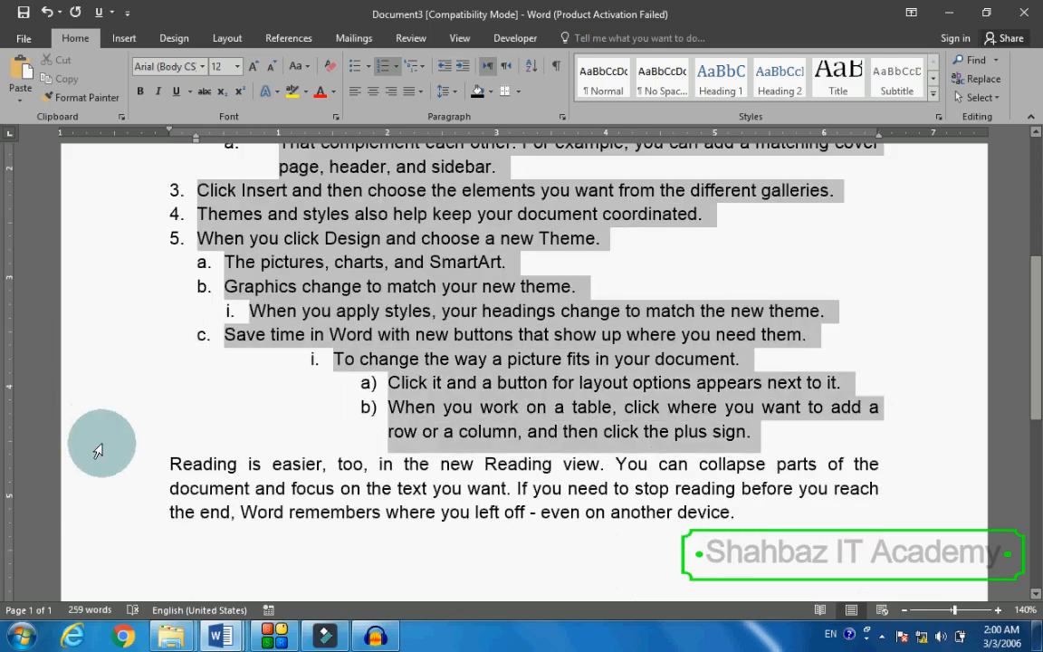
click(562, 116)
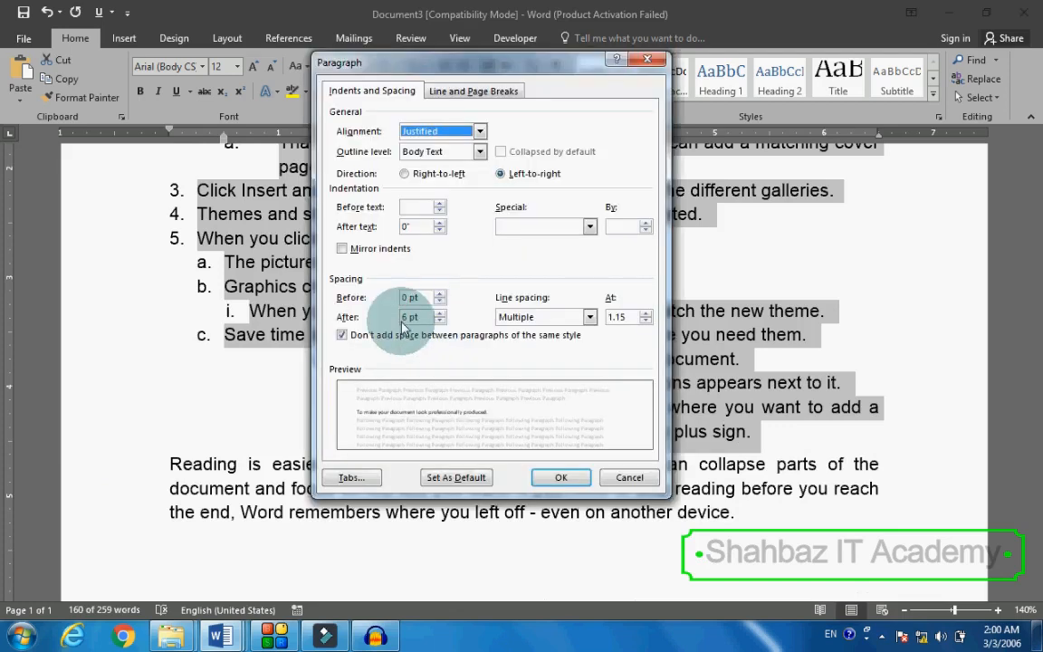
click(343, 335)
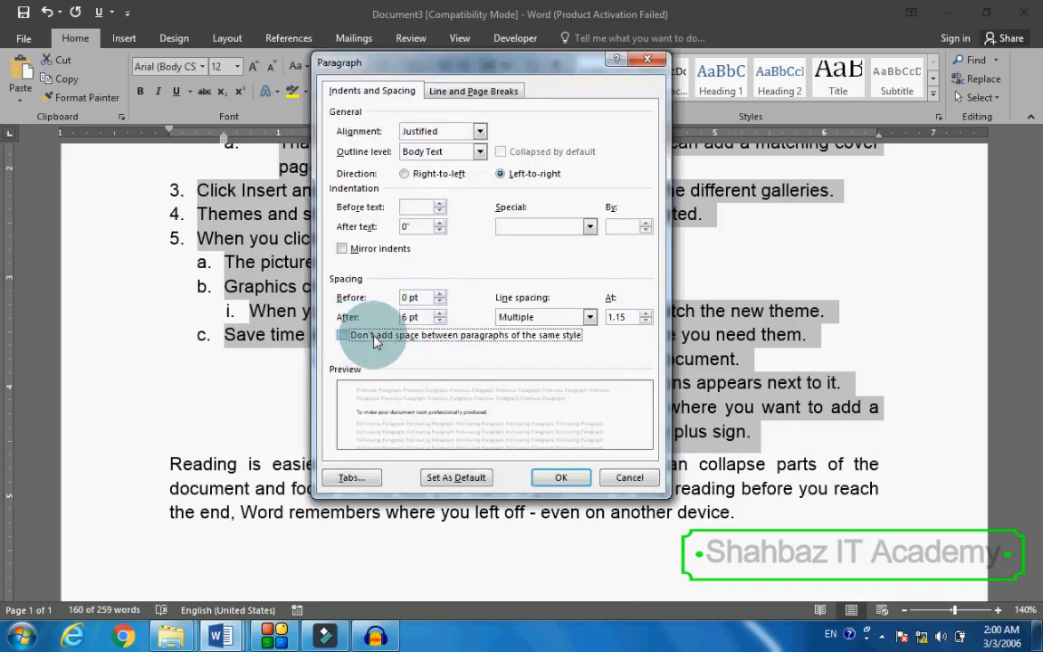
click(440, 321)
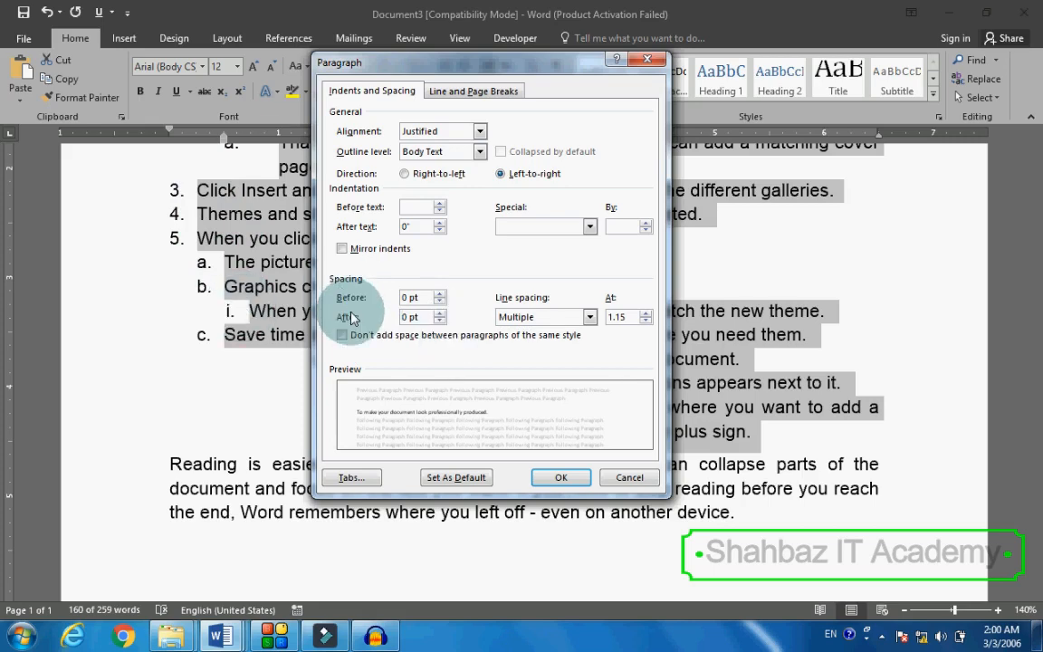
click(441, 316)
click(409, 317)
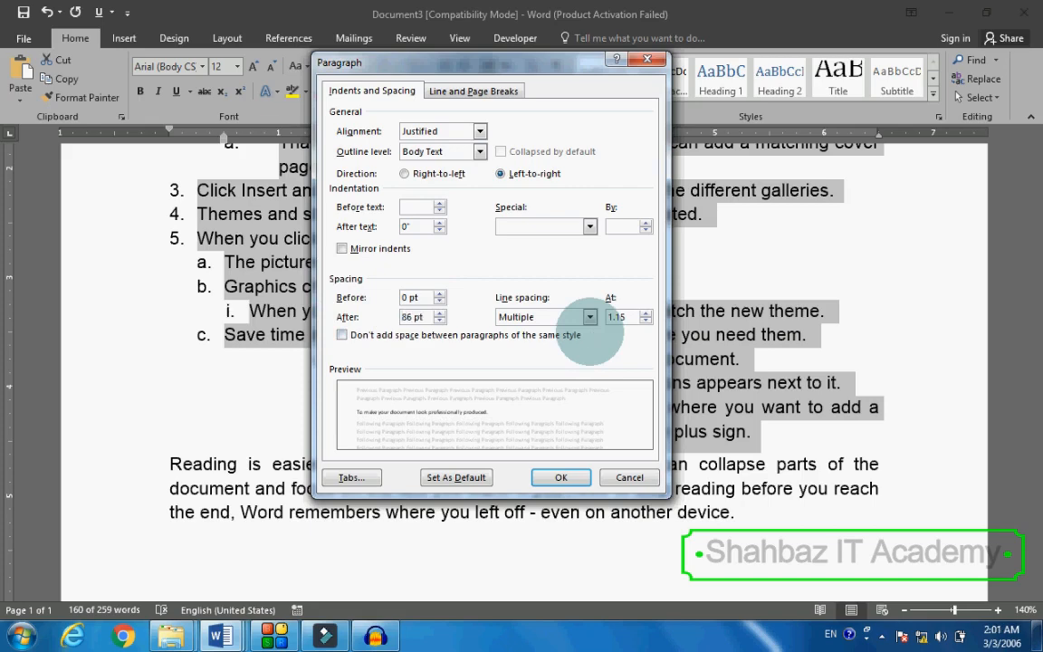
key(BackSpace)
text(8)
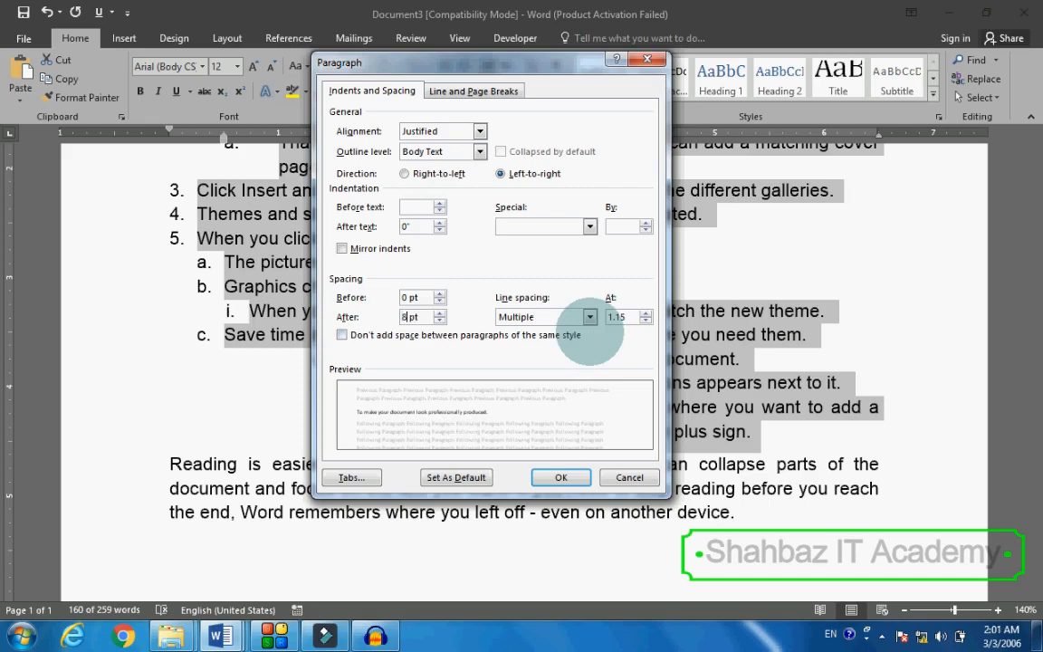
click(343, 337)
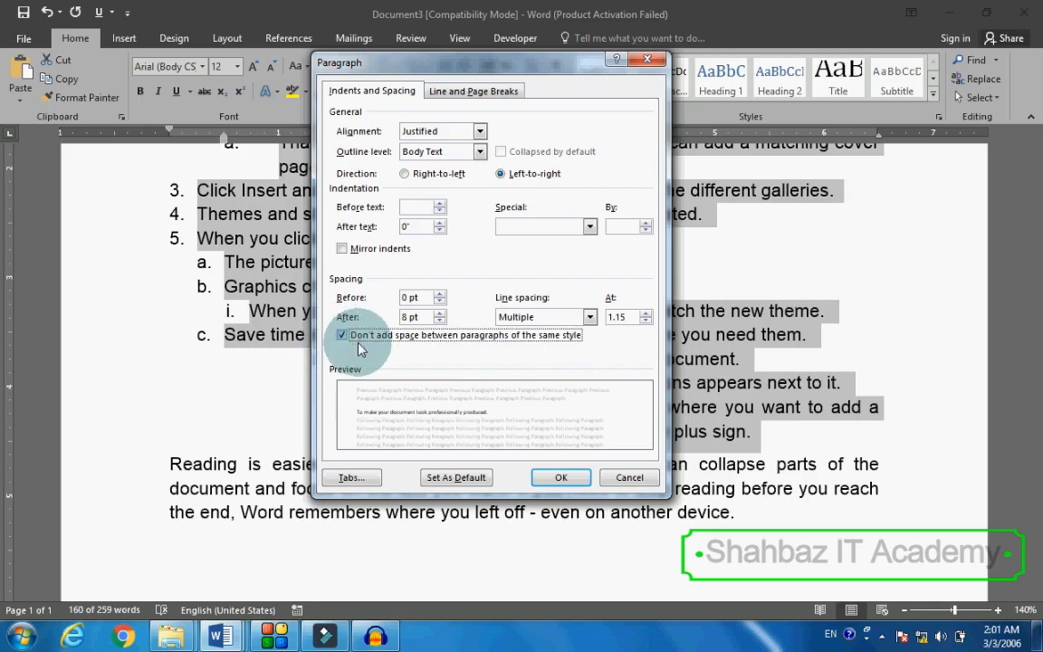
click(559, 477)
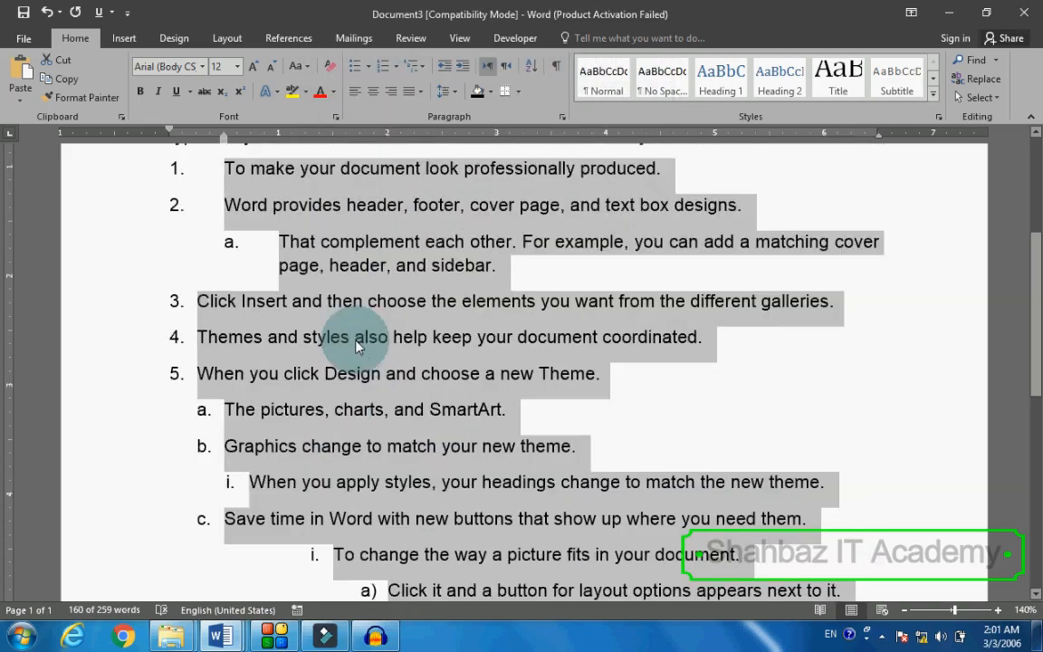
- Review the spacing and indentation of the numbered list from the first item to the closing paragraph
scroll(353, 336, up, 3)
click(277, 312)
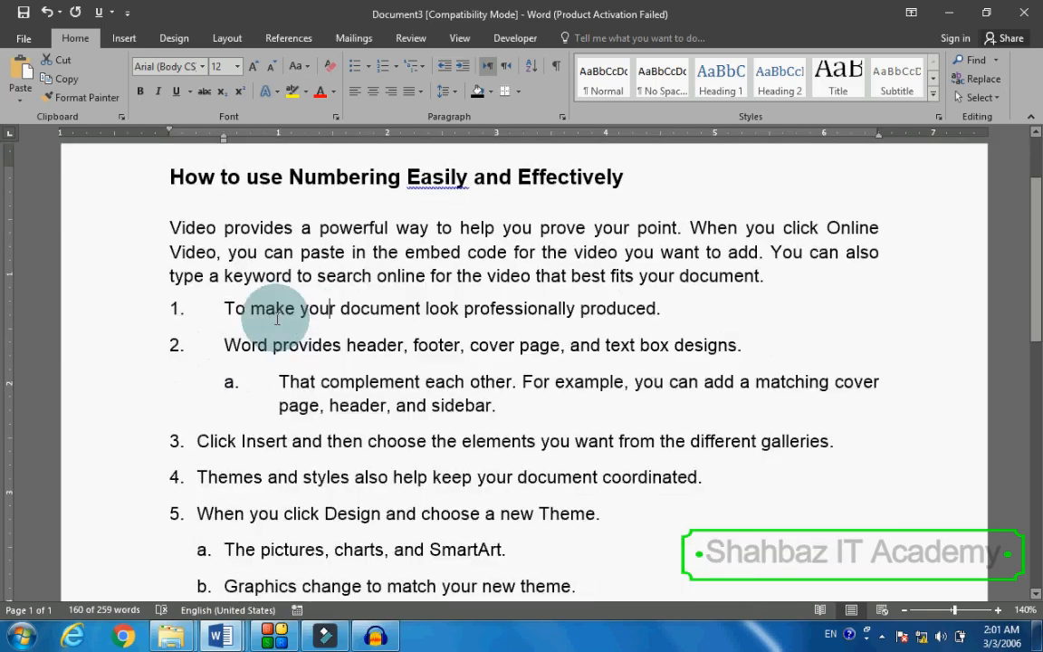
scroll(277, 313, down, 3)
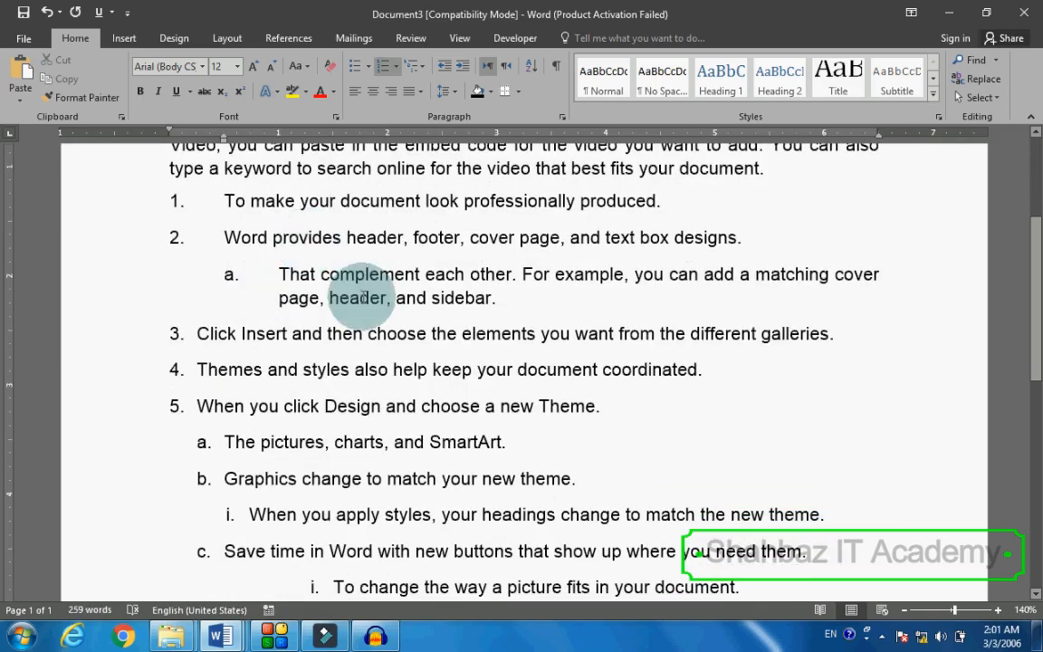
scroll(361, 298, down, 3)
scroll(342, 272, down, 4)
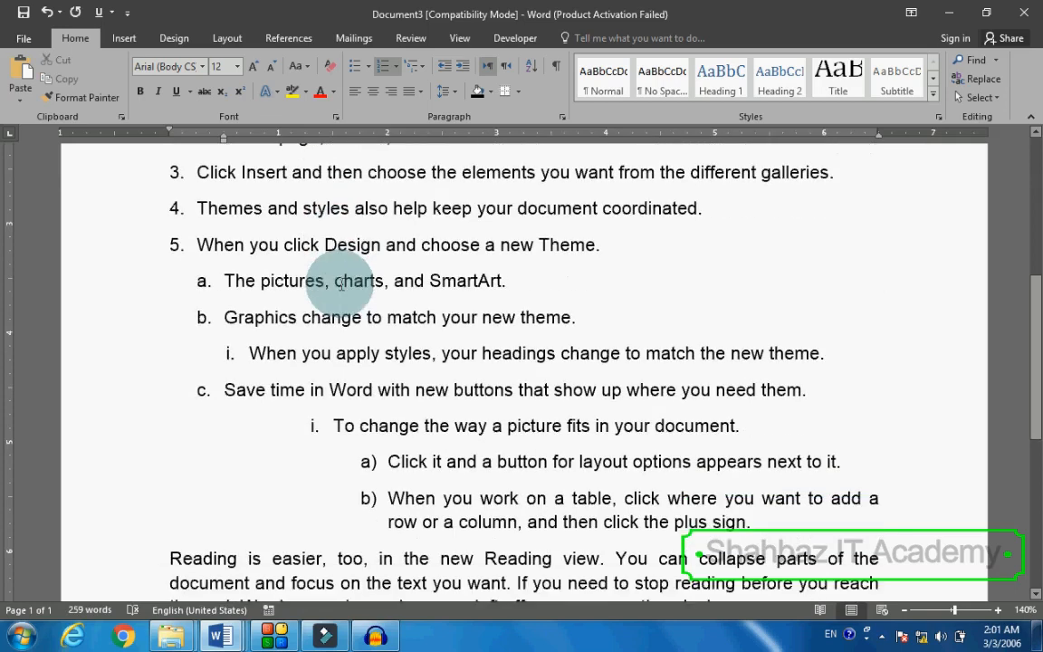
scroll(343, 297, up, 9)
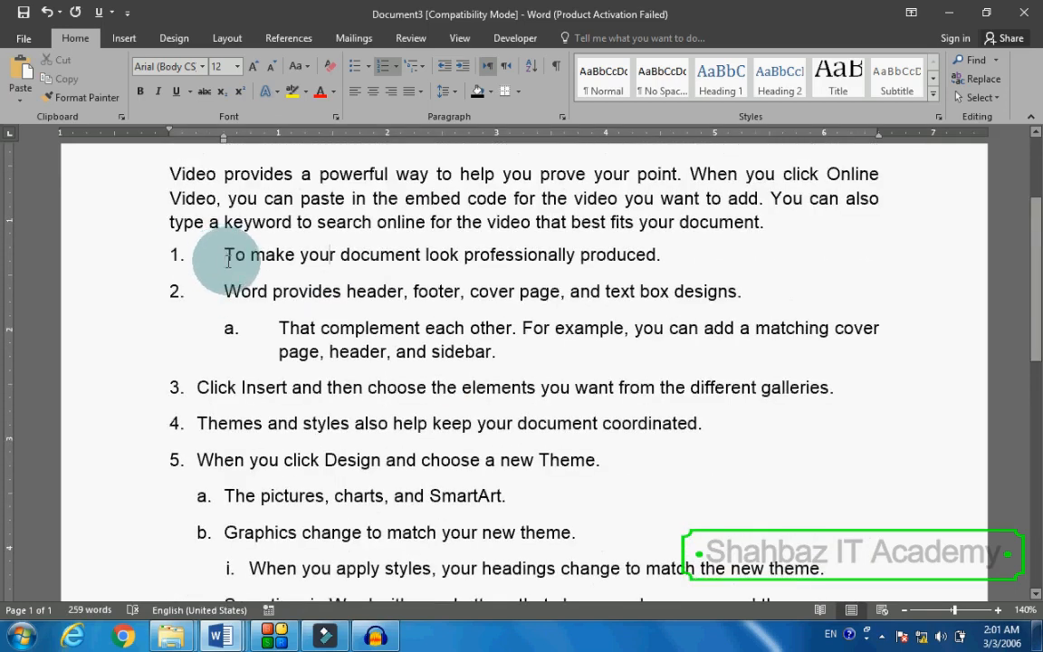
scroll(228, 260, down, 10)
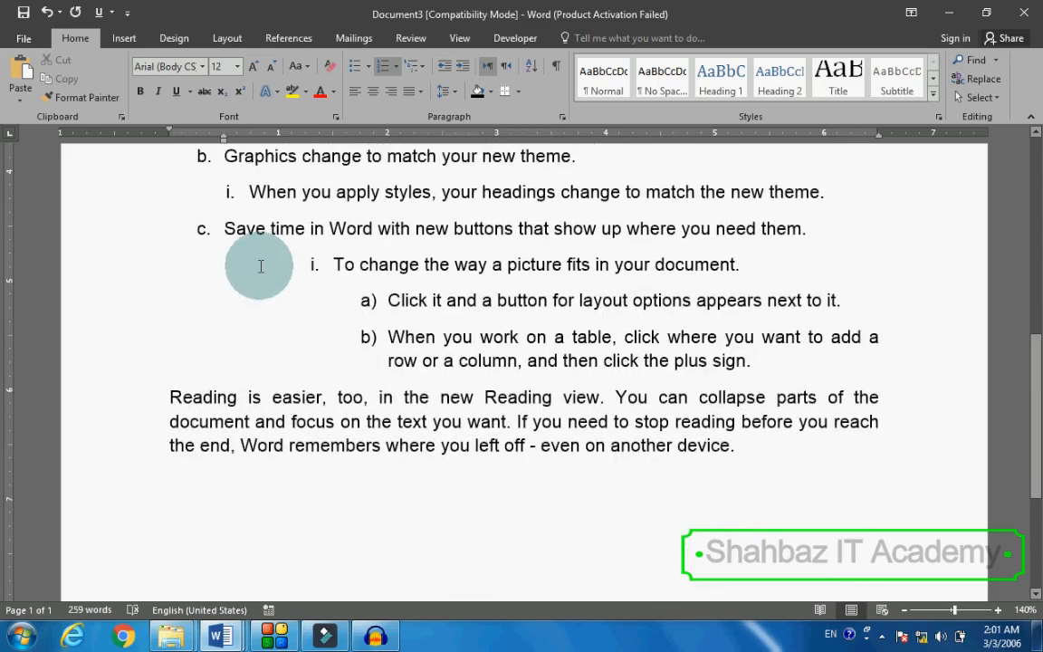
scroll(260, 267, down, 6)
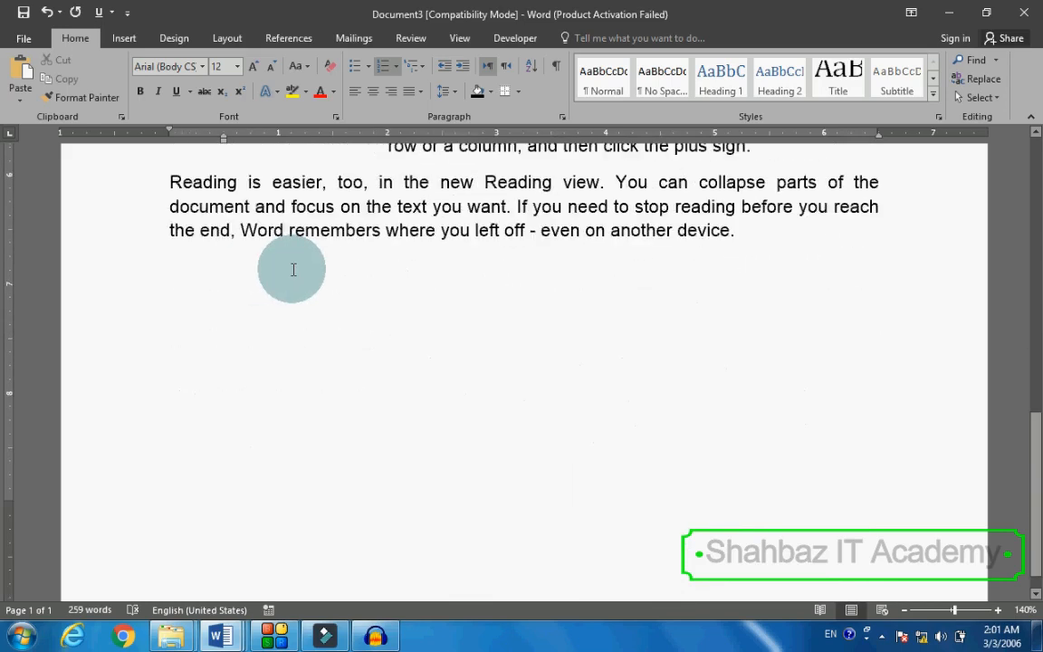
- Start a new numbered list in the 1. 2. 3. format, one blank line below the closing paragraph
click(312, 282)
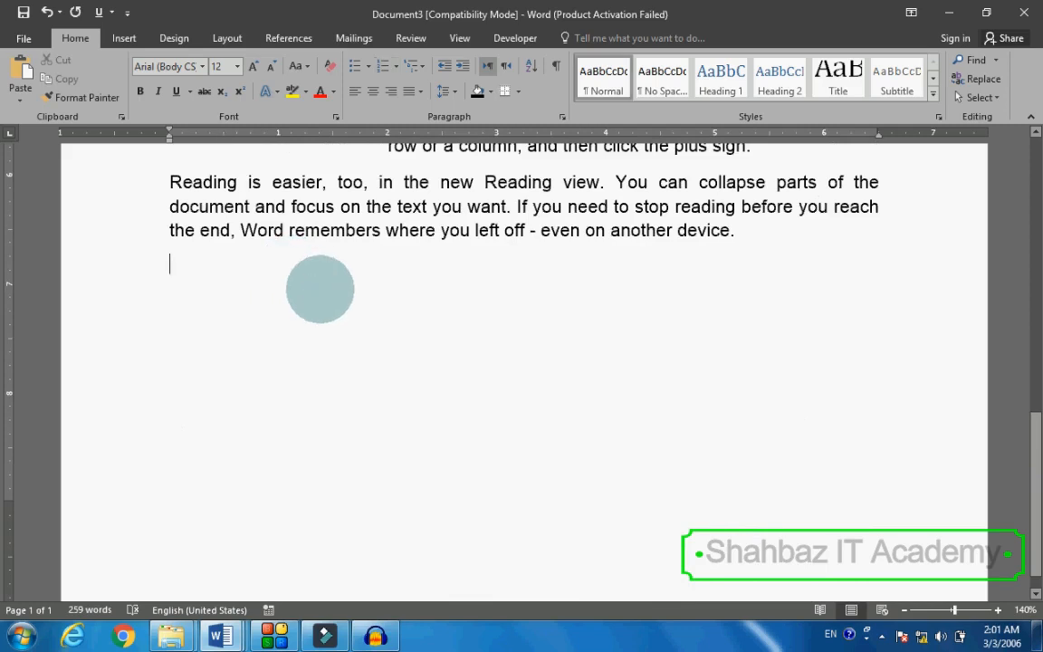
key(Return)
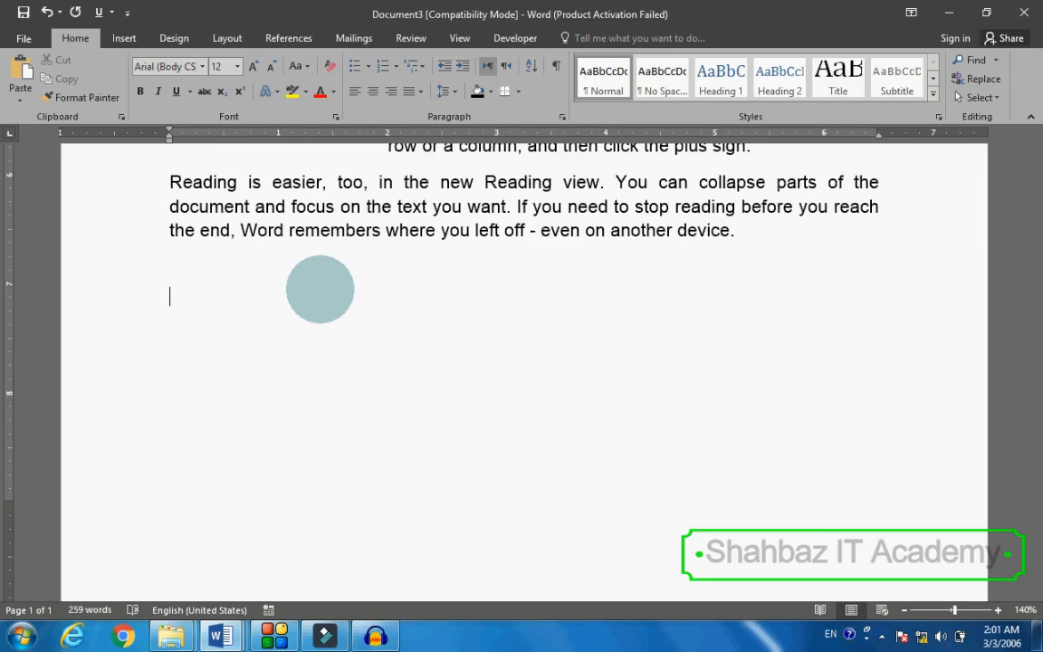
click(395, 69)
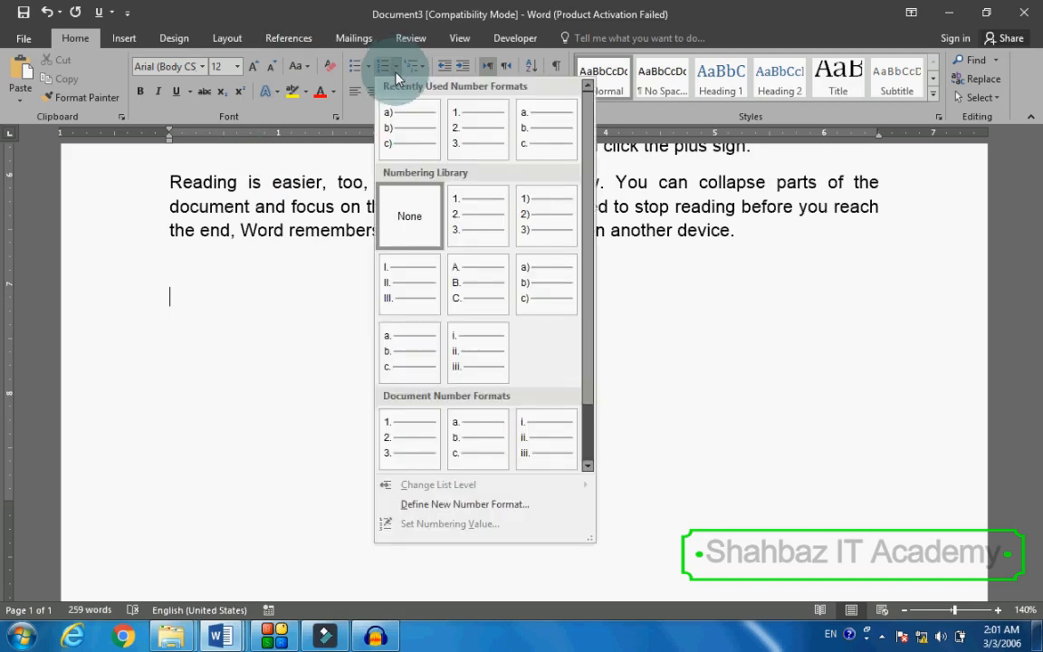
click(483, 134)
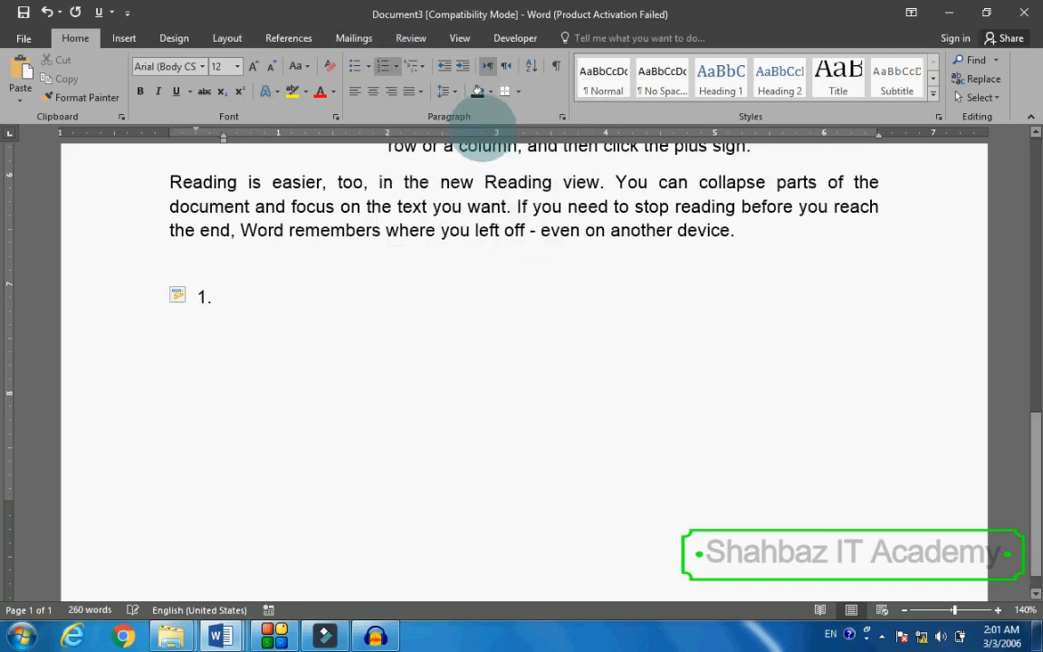
- Enter "Kljal;skdjfl;kajdsl;fkj l;akdsjfl;kj" and "Klajdslkjflkjla;kdsjfl;kjda" as main items 1 and 2 of the new list
text(kljal;)
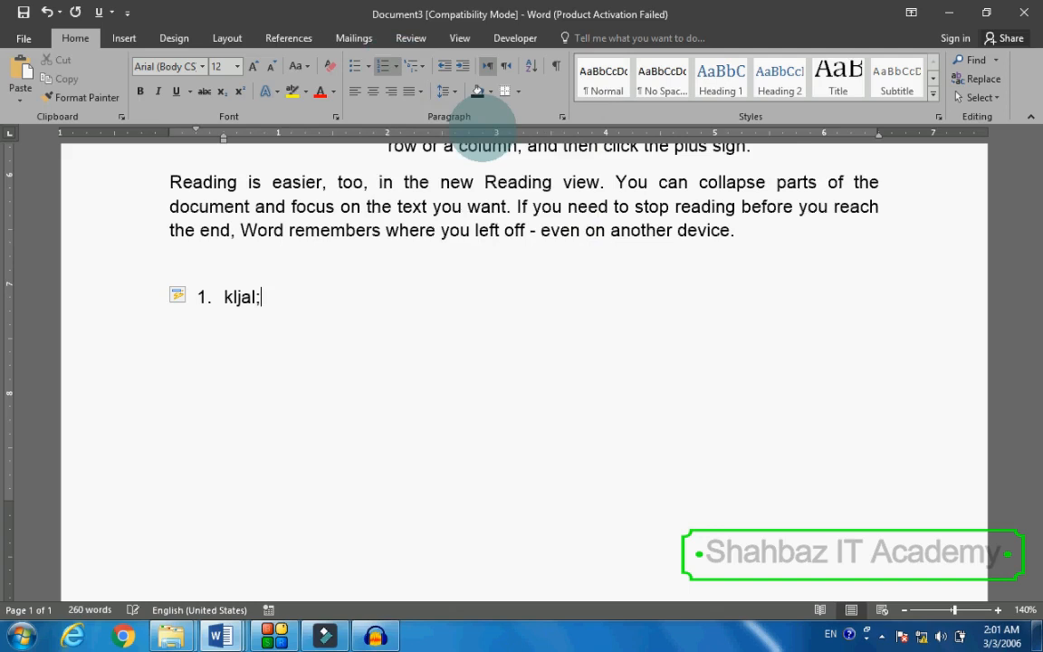
text(skdjfl;kajdsl;fkj l;akdsjfl;kj)
key(Return)
text(klajd)
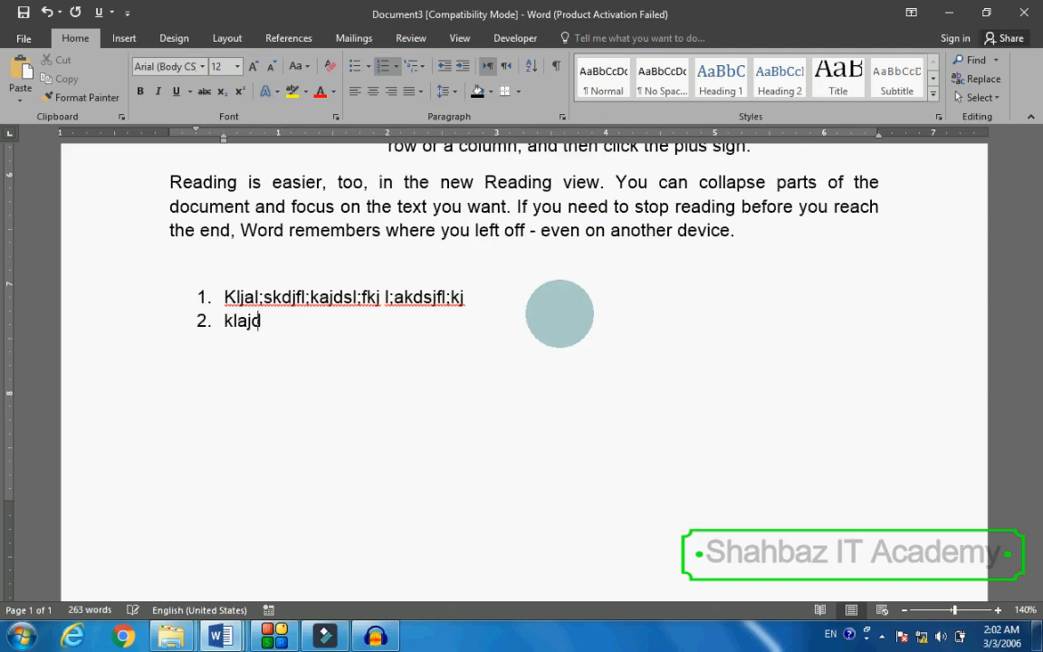
text(slkjflkjla;kdsjfl;kjda)
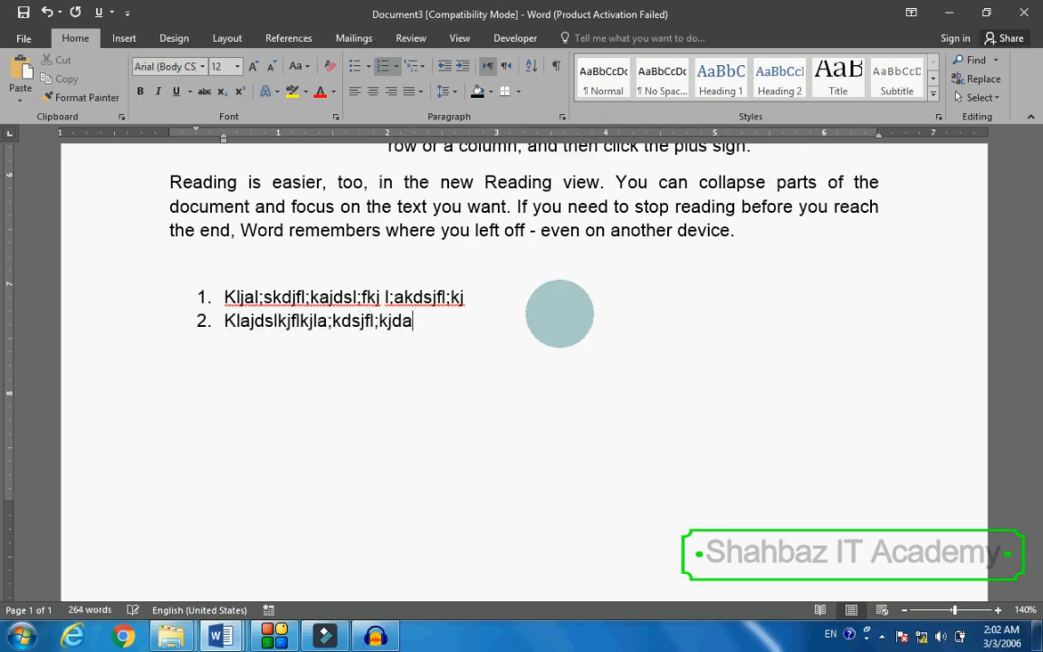
- Add second-level sub-items a and b under item 2, reading "Kljalksdjflkj;ladsjf" and "Kljadsl;kjfl;kjadsf"
key(Return)
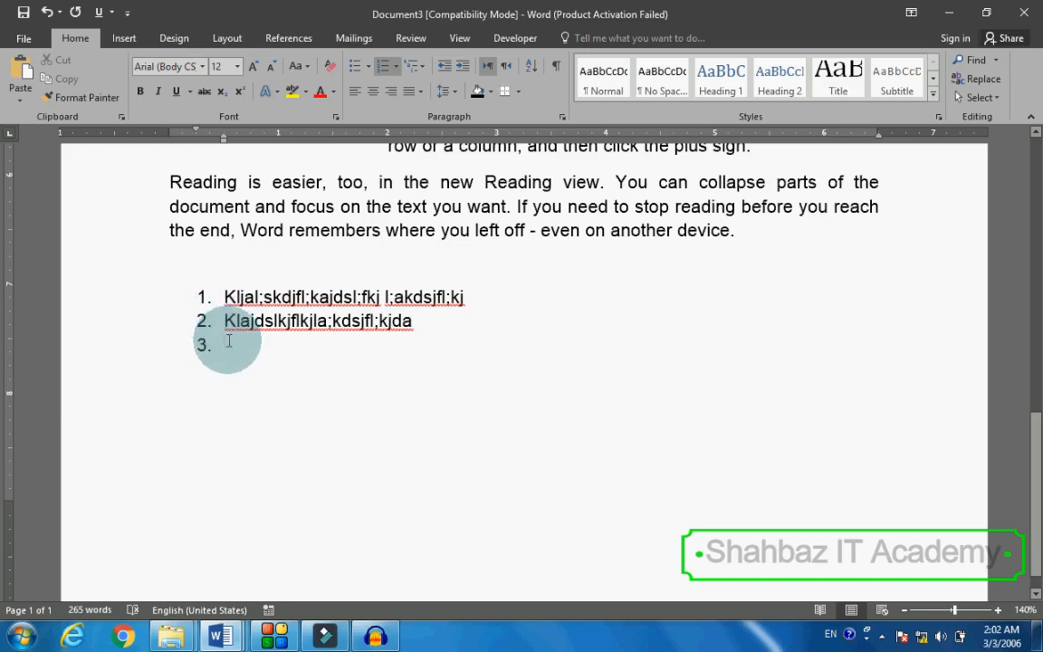
click(462, 66)
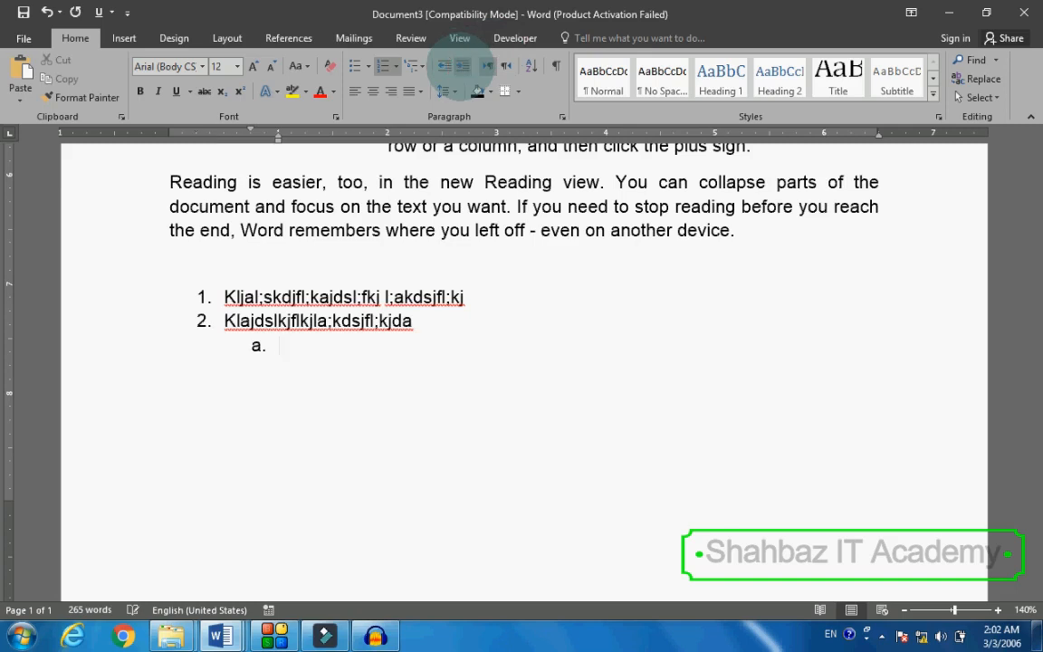
text(kljalksdjflkj;ladsjf)
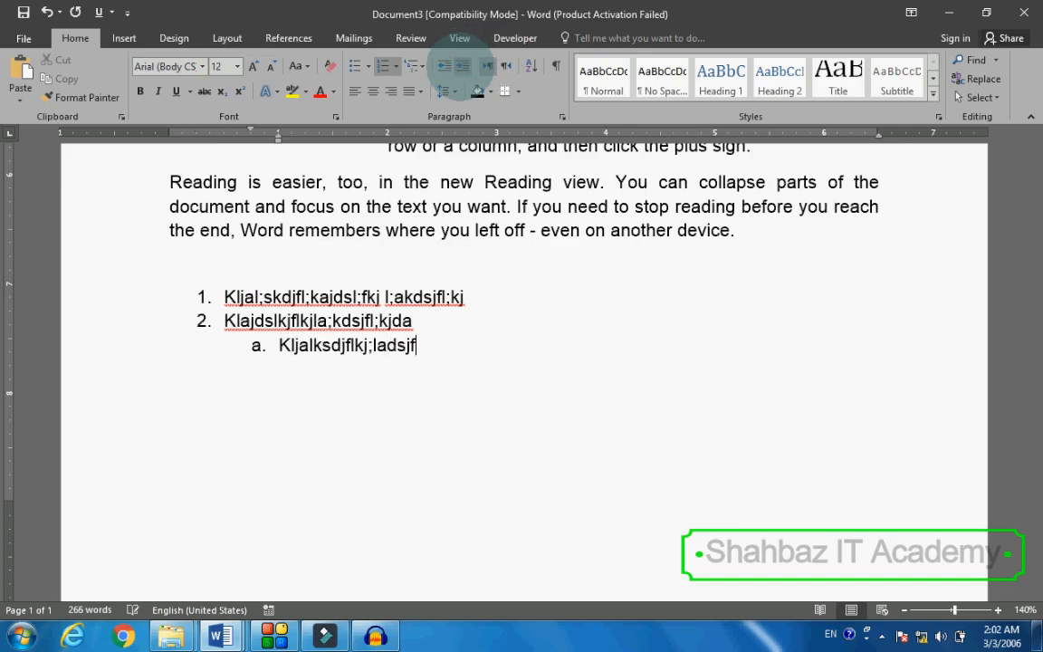
key(Return)
text(kljadsl;kjfl;k)
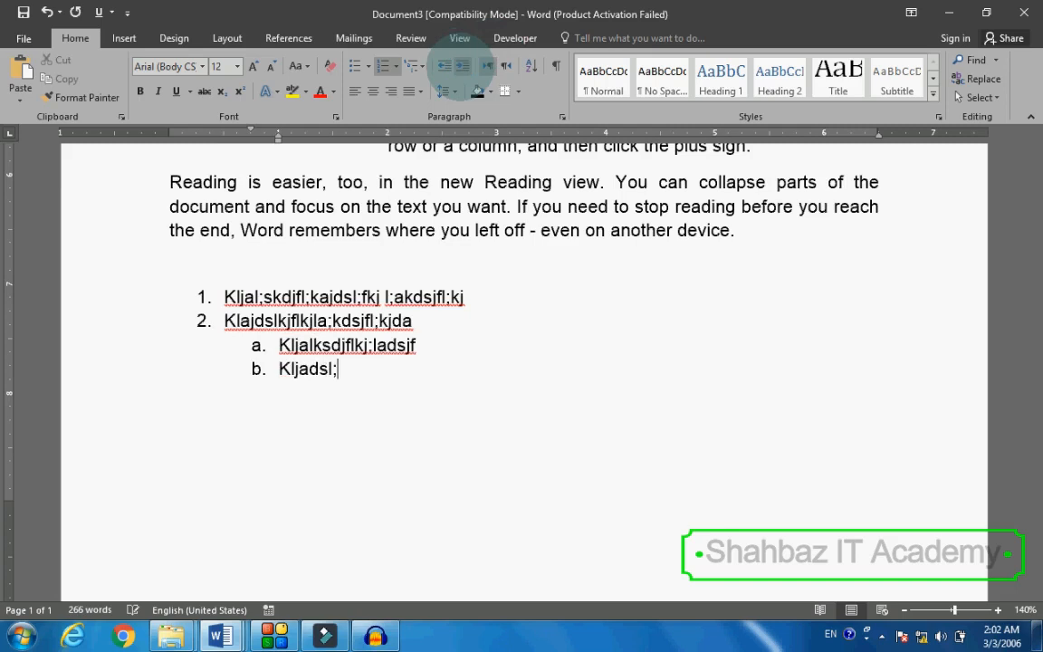
text(jadsf)
- Add a new item after sub-item b, promoted to main item 3, with the text "Dkjfl;kjaldksjfl;kj"
key(Return)
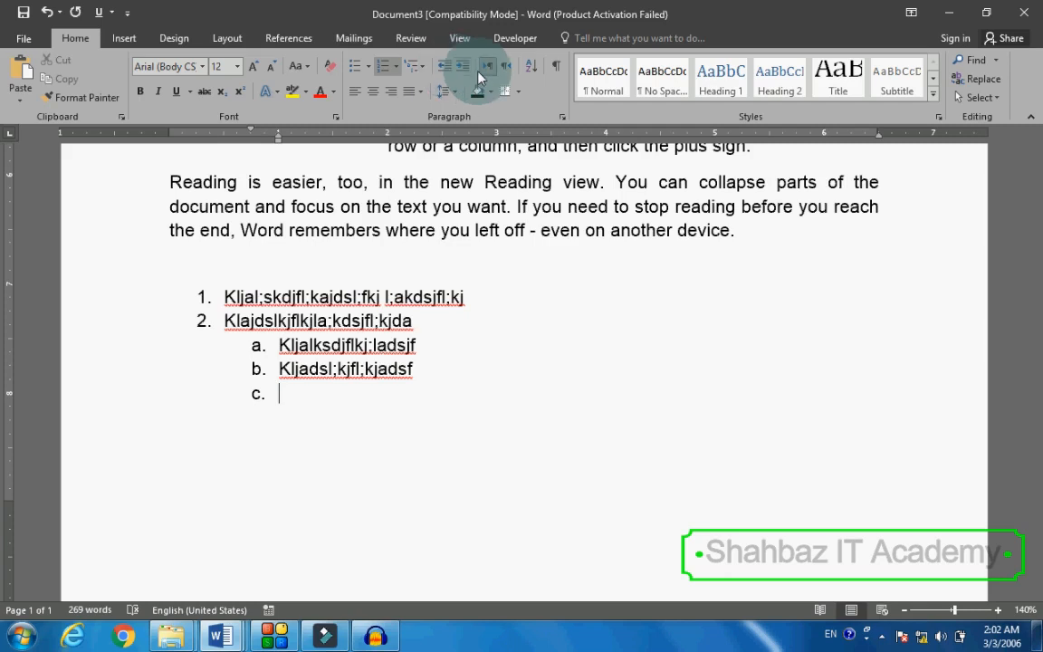
click(443, 68)
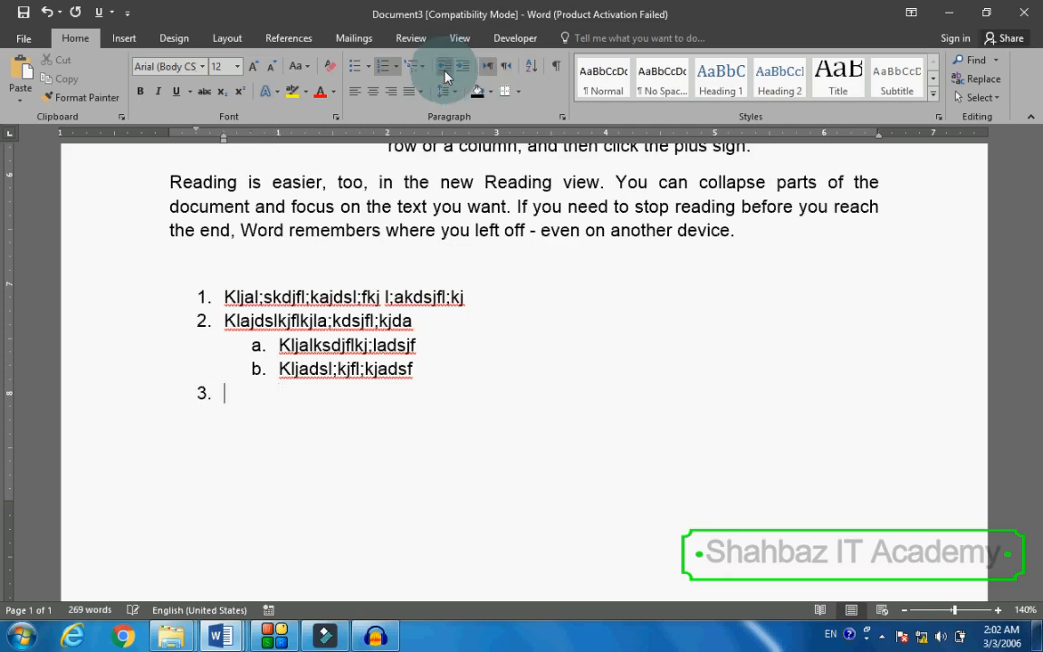
text(dkjfl;kjaldksjfl;kj)
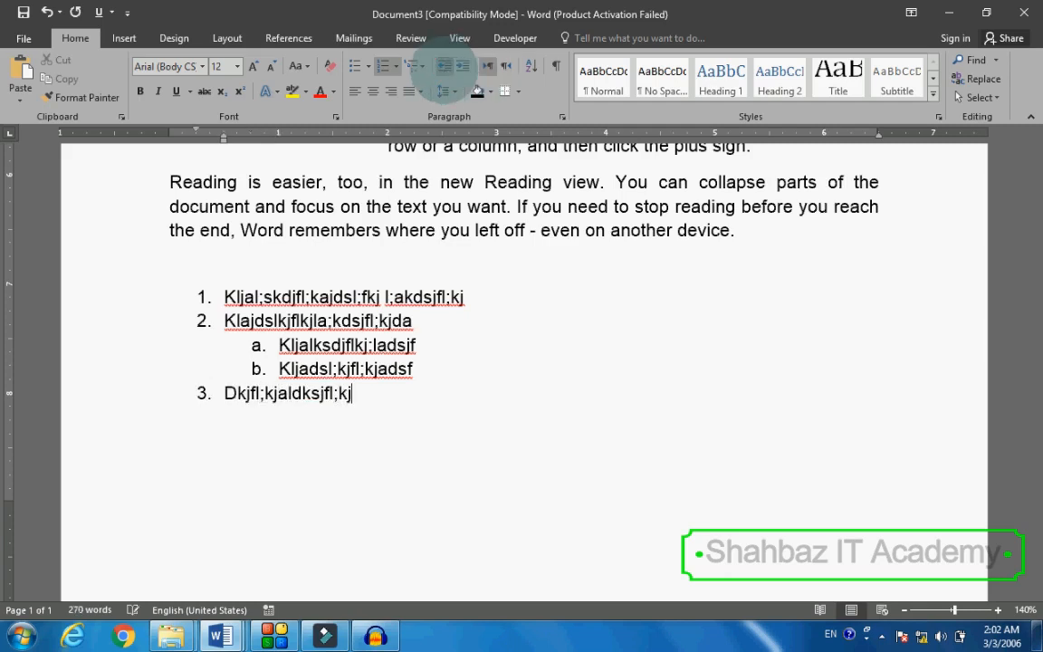
- Add "Jakldjflkdsfasdfasdf" under item 3 of the new list, demoted to second-level sub-item a
key(Return)
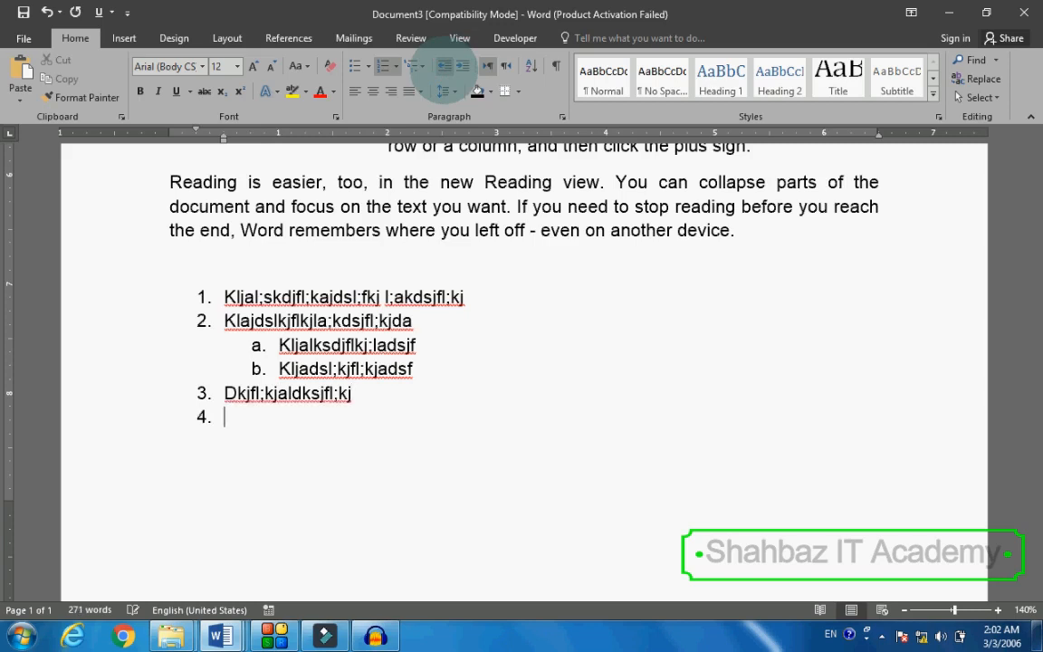
text(jakldjflkdsf)
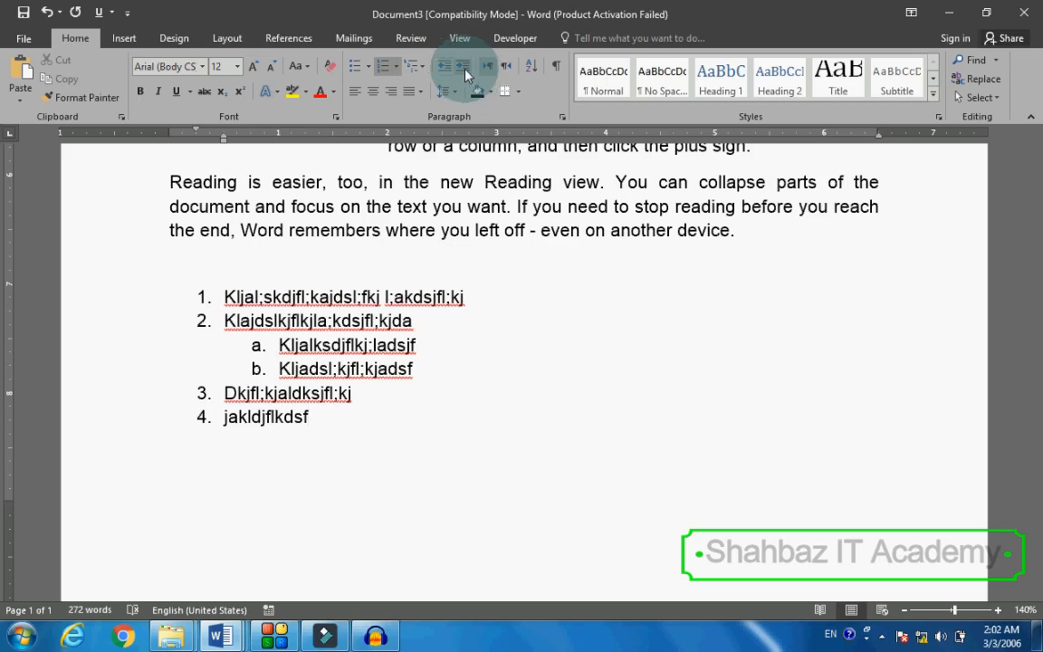
click(466, 67)
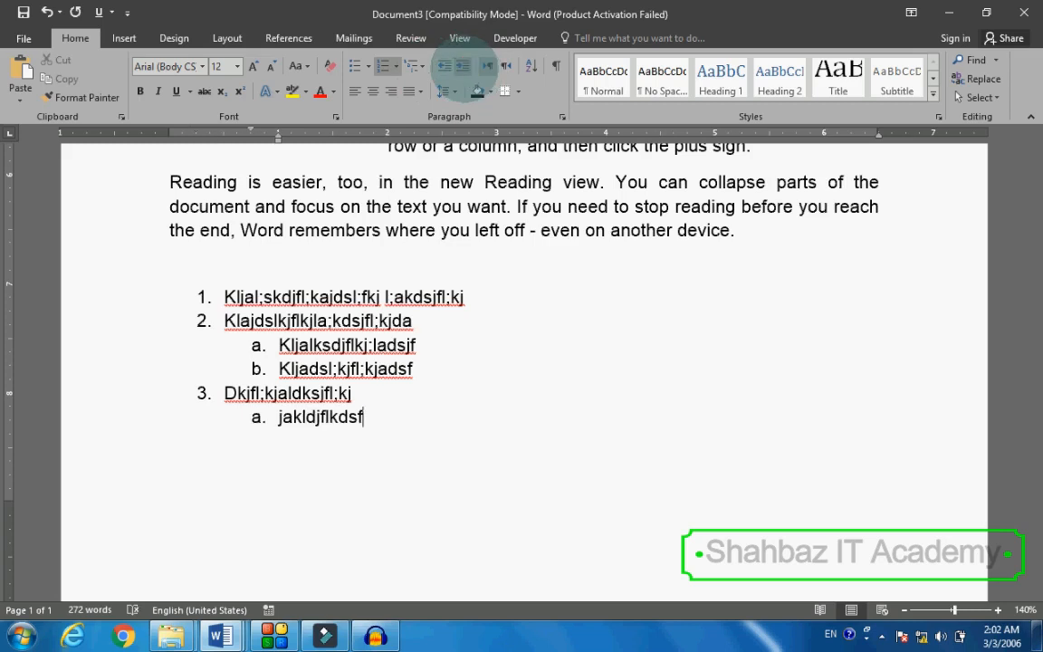
text(asdfasdf)
- Add third-level sub-item i under item 3's sub-item a, with the text "Adsfjljadsfl;kj"
key(Return)
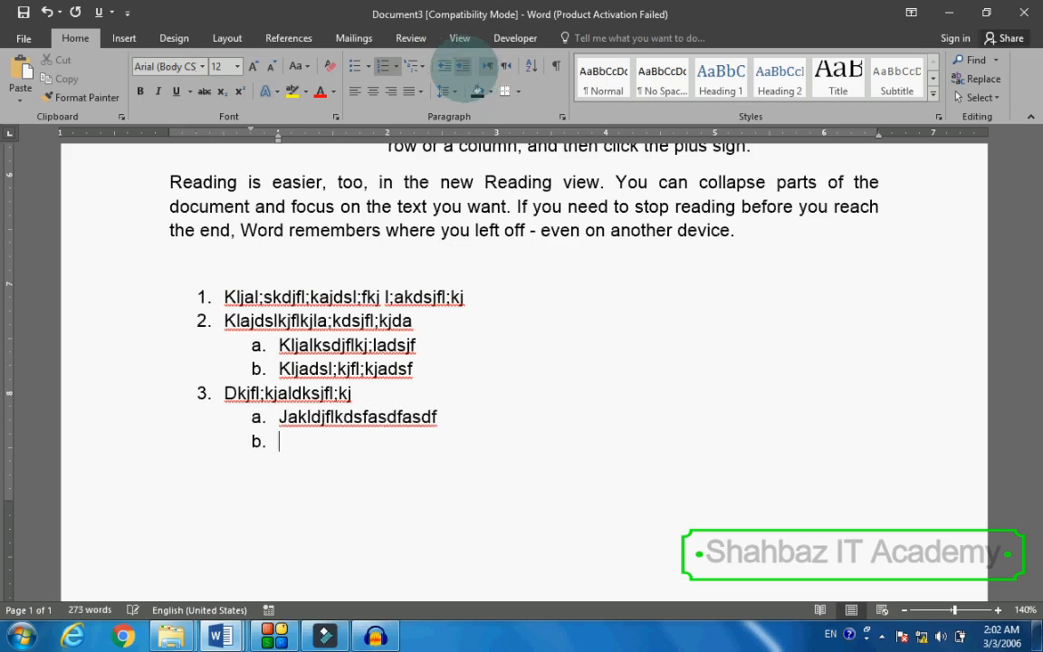
click(462, 65)
text(adsfj)
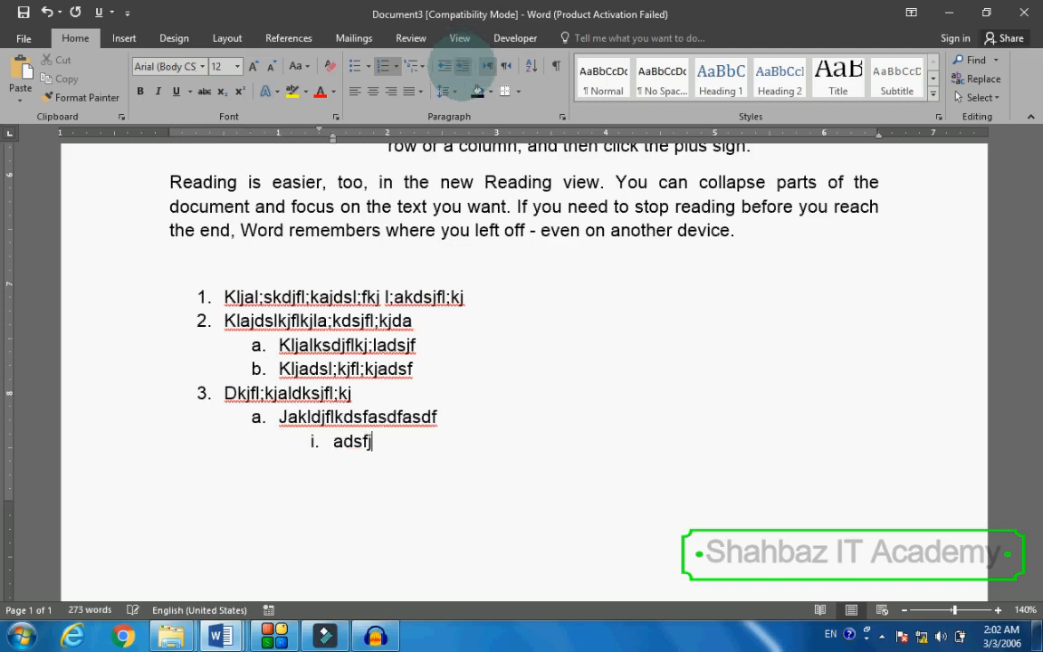
text(ljadsfl;kj)
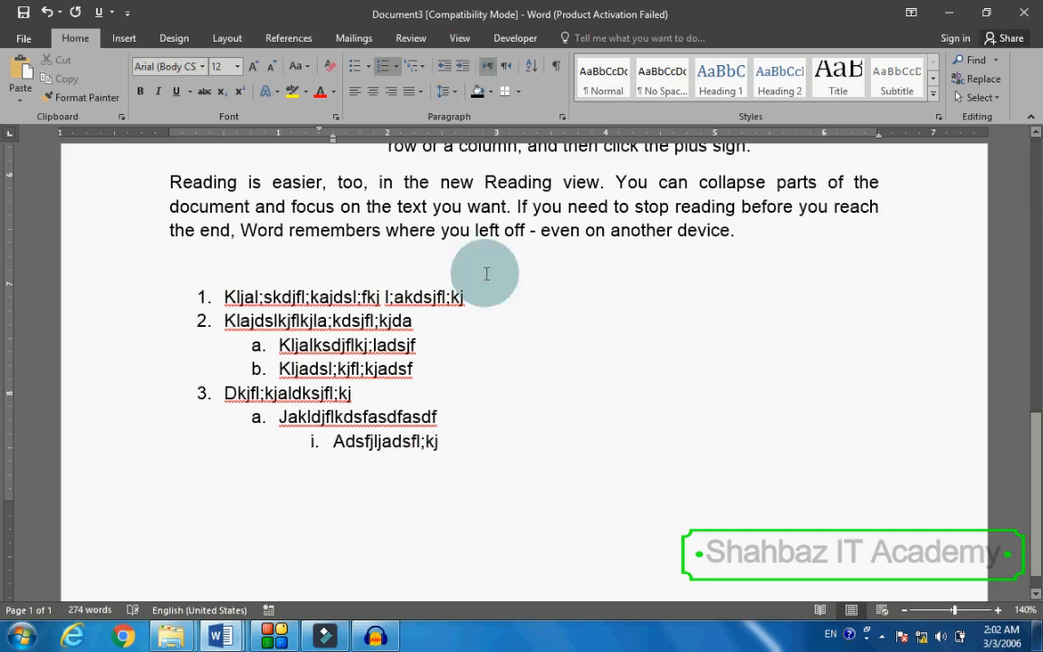
- Change sub-items a) and b) under "To change the way a picture fits in your document." to solid round bullets
scroll(486, 296, up, 4)
scroll(464, 314, up, 1)
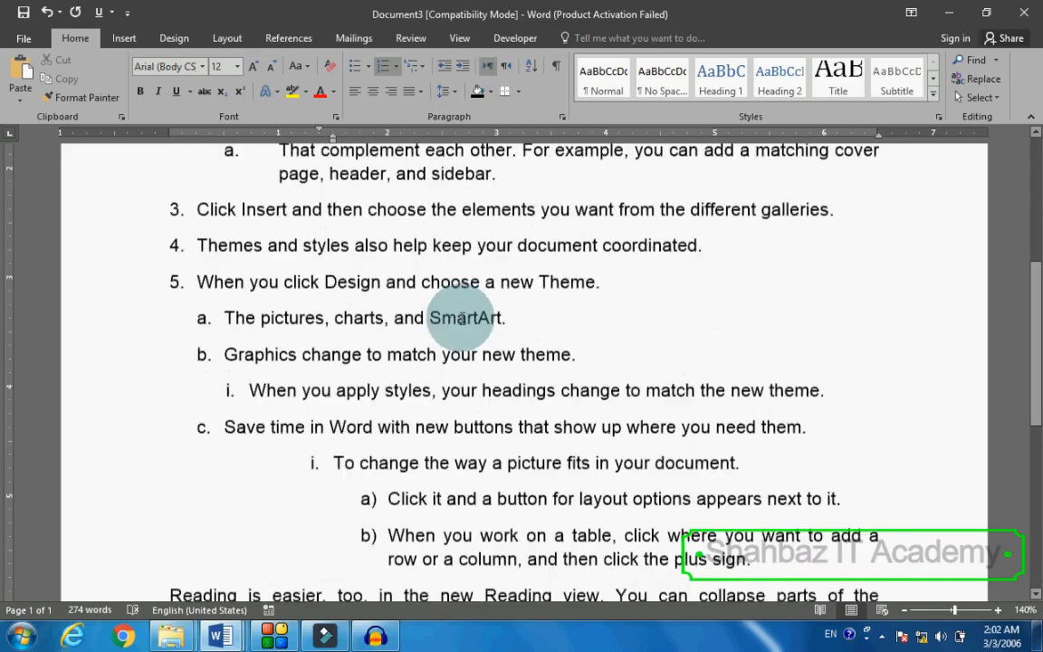
scroll(349, 281, up, 2)
scroll(326, 303, up, 1)
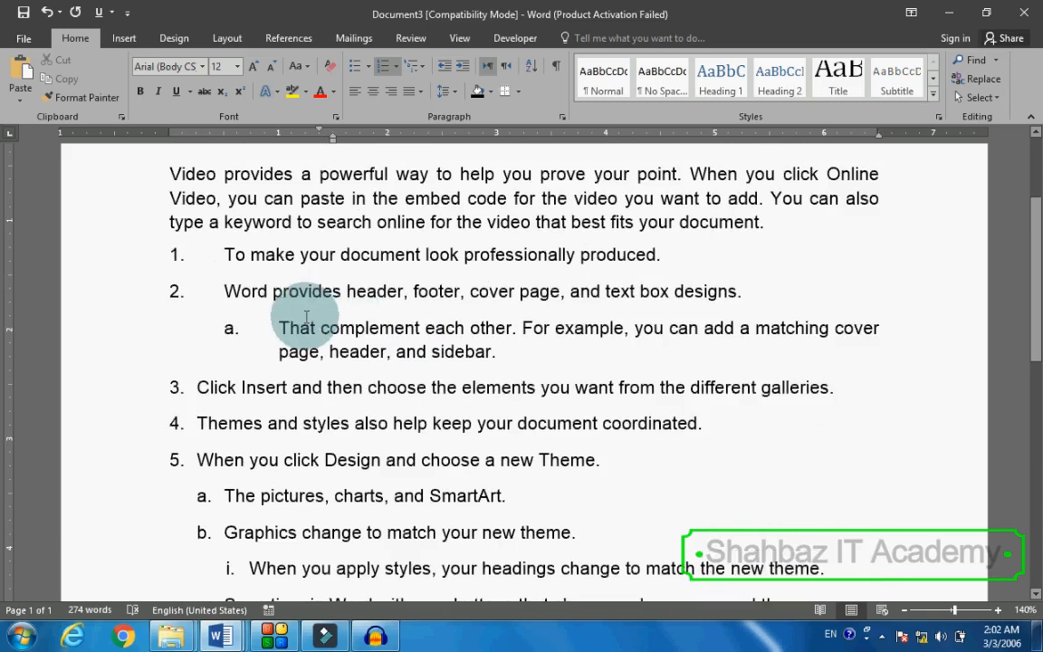
scroll(271, 313, down, 4)
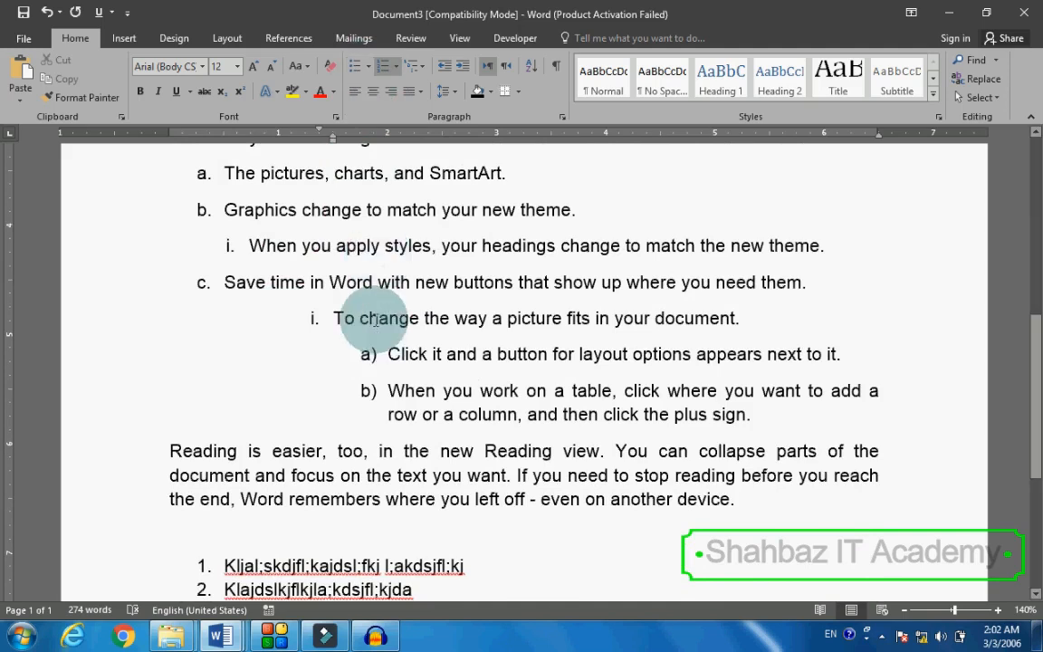
click(389, 354)
drag(390, 354, 450, 391)
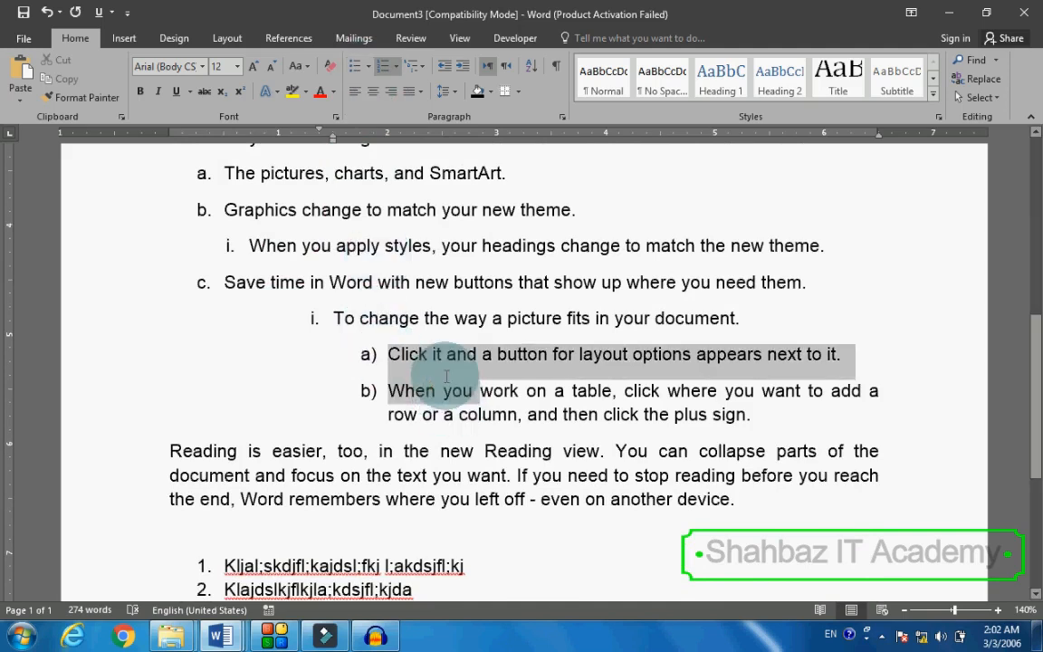
click(369, 69)
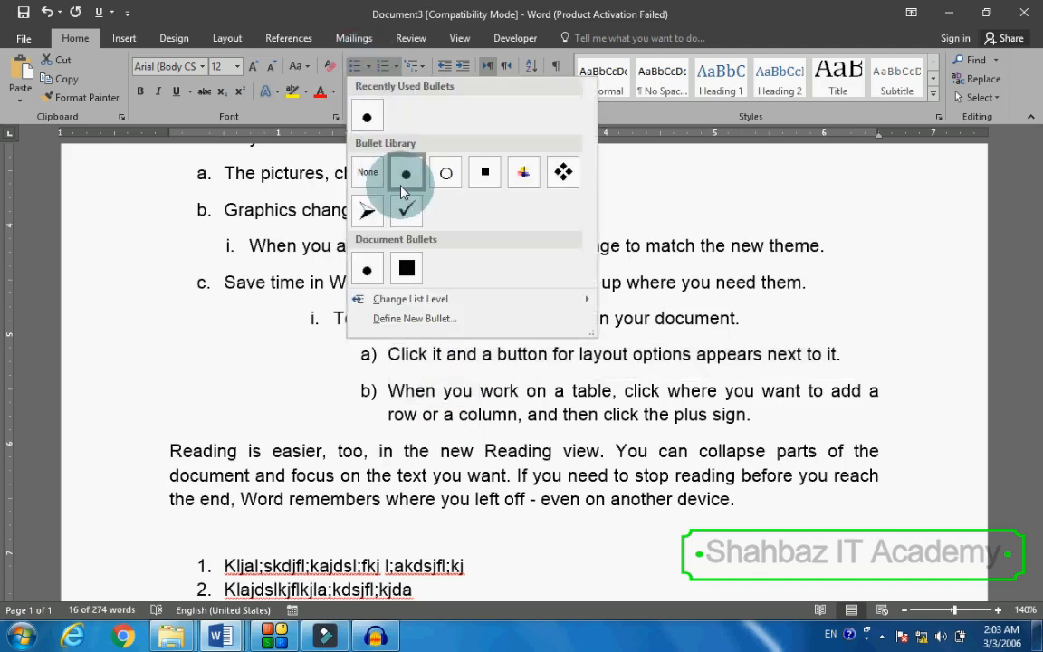
click(473, 310)
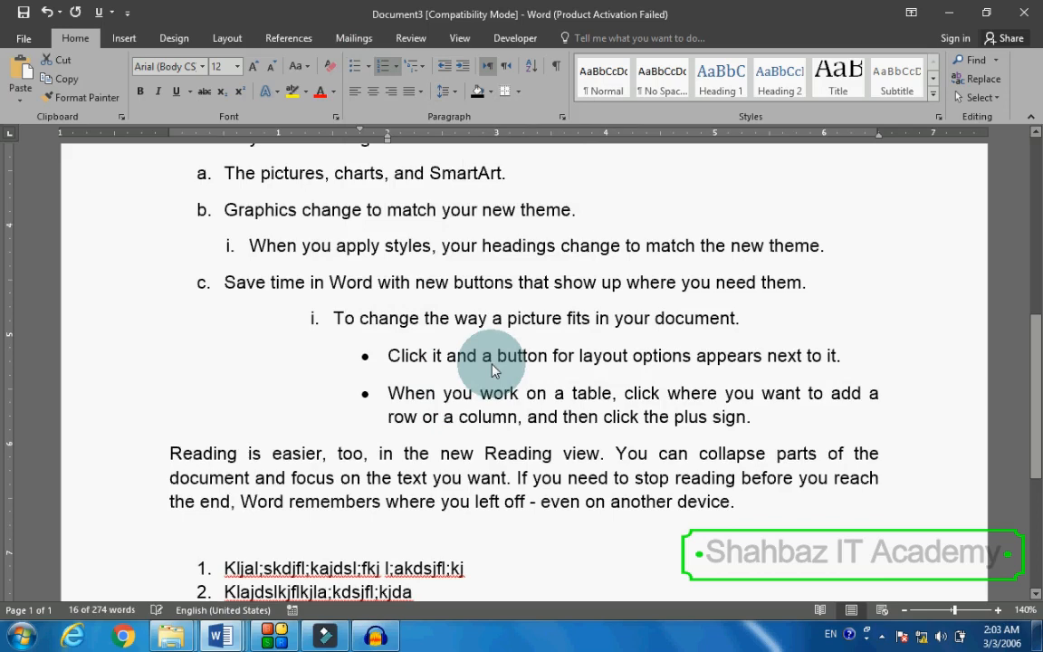
- Review the multilevel list from the bulleted sub-items back up to the document's heading
scroll(350, 318, up, 2)
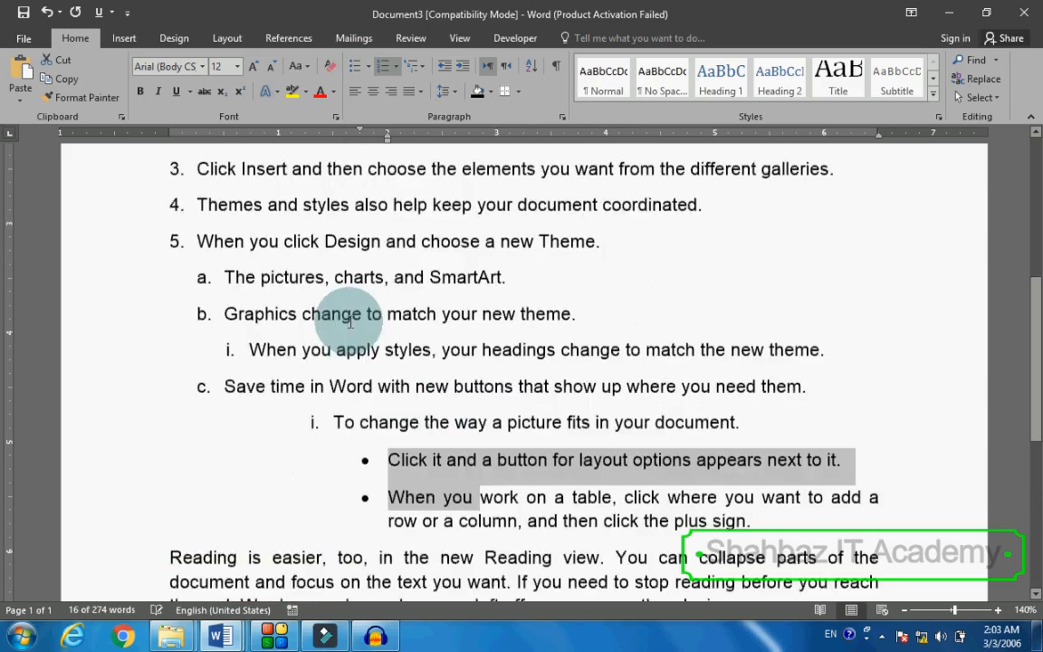
scroll(313, 317, down, 3)
scroll(308, 272, up, 1)
scroll(274, 215, up, 1)
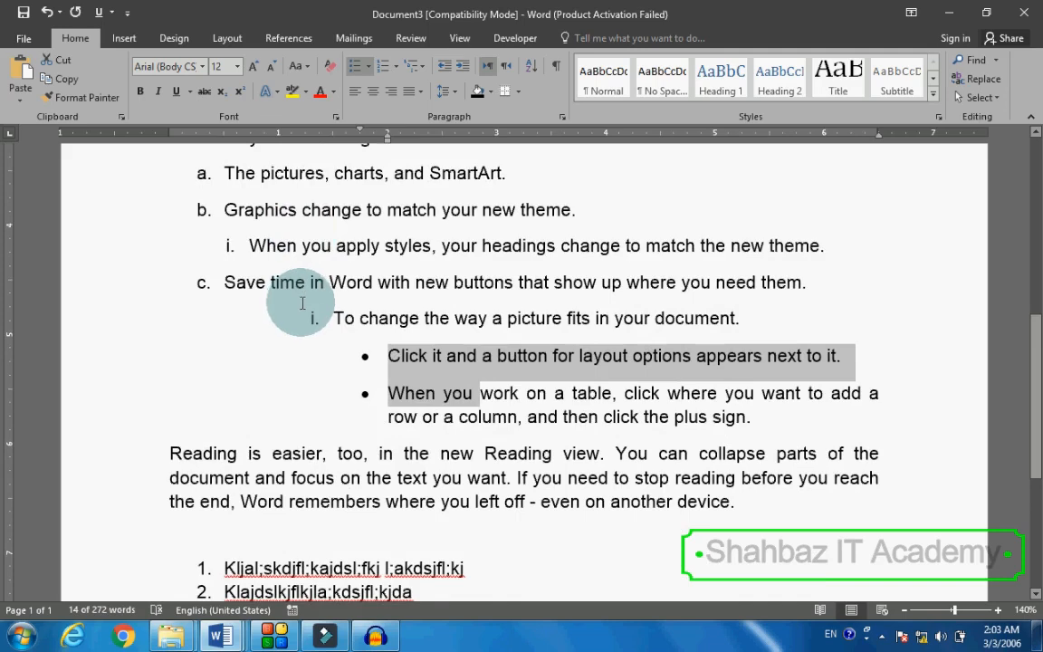
scroll(303, 304, up, 5)
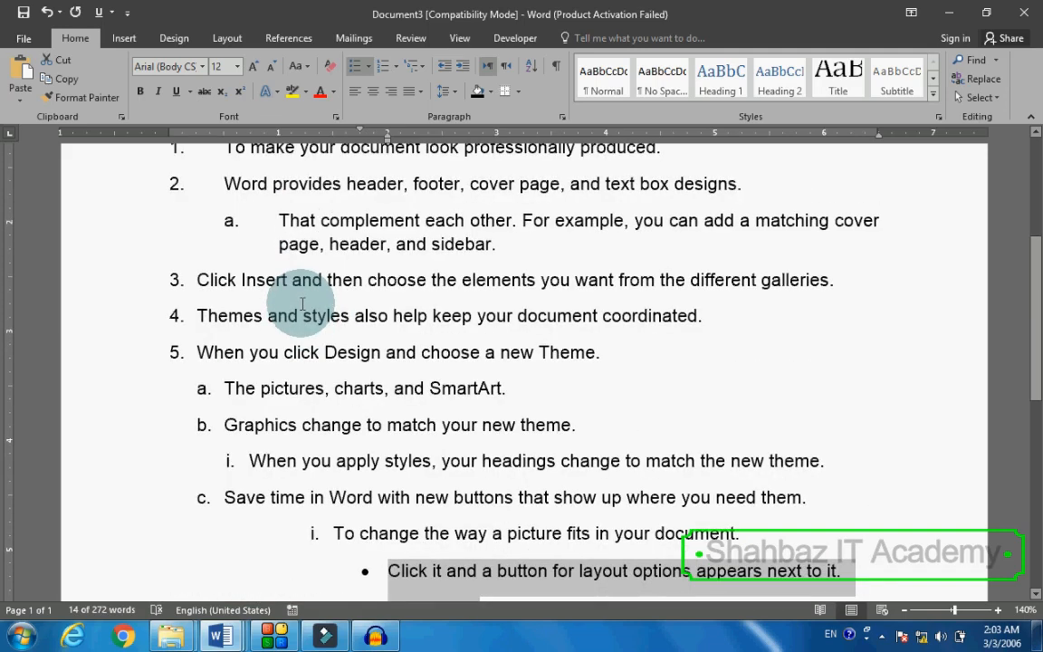
scroll(303, 304, up, 3)
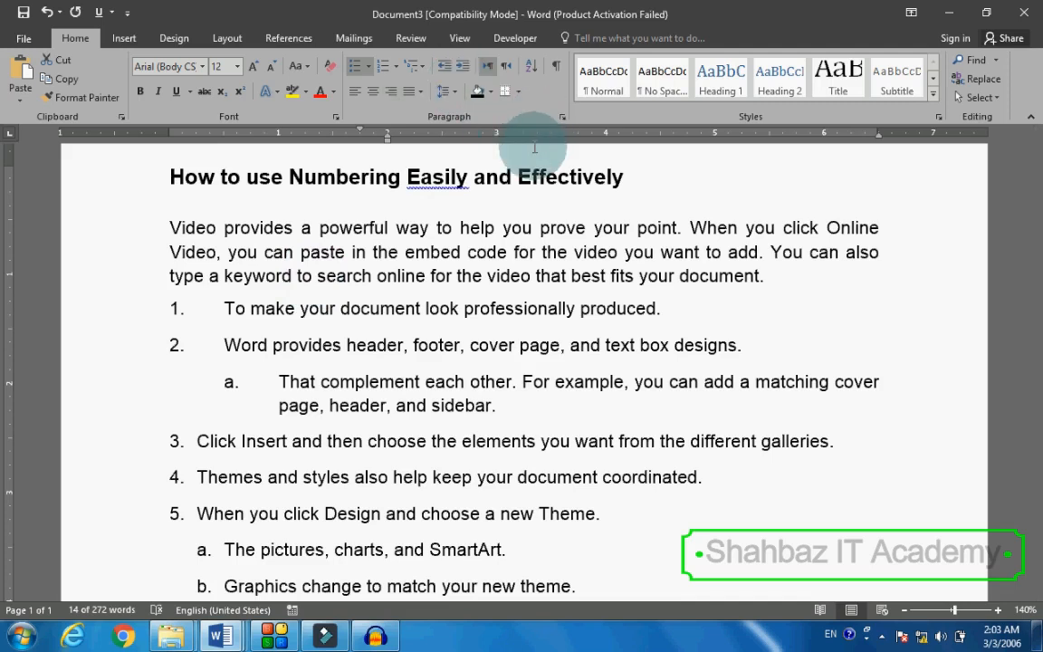
scroll(478, 326, up, 2)
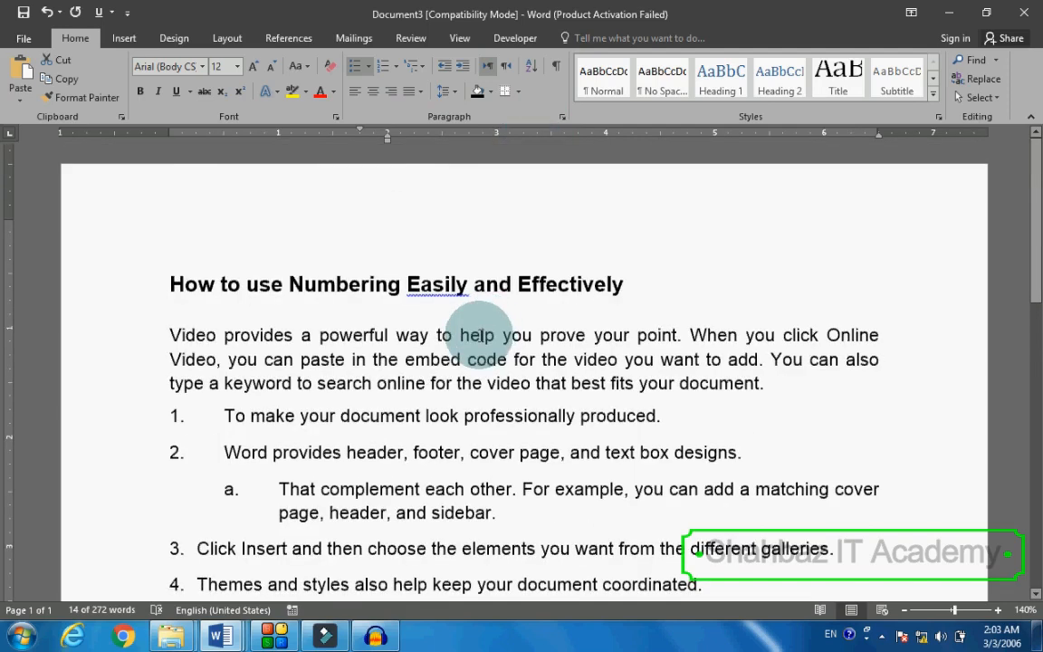
scroll(484, 326, down, 2)
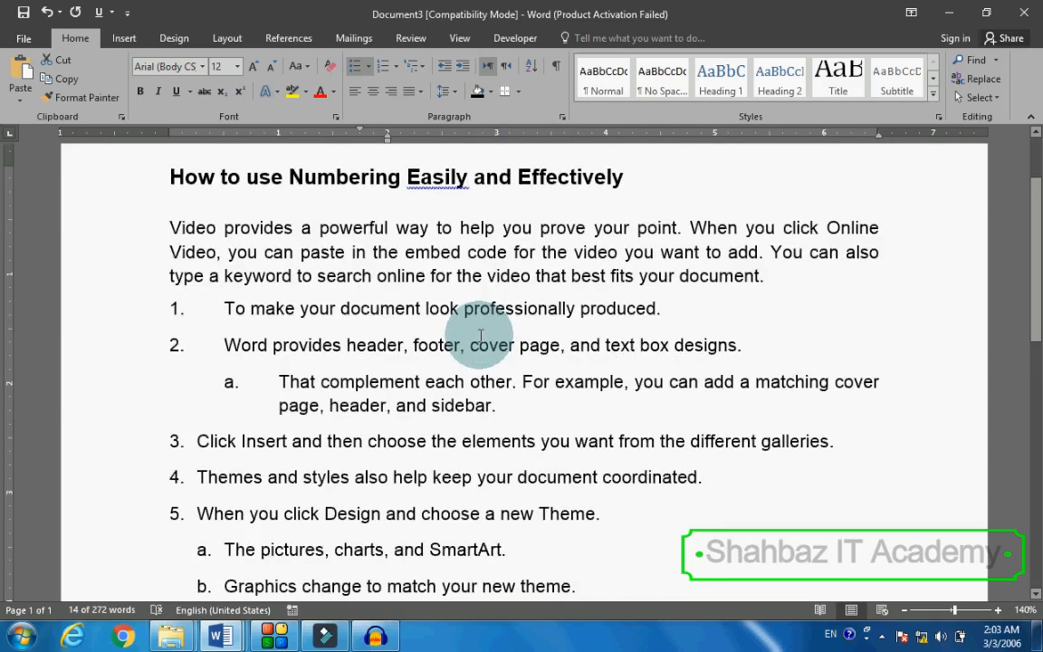